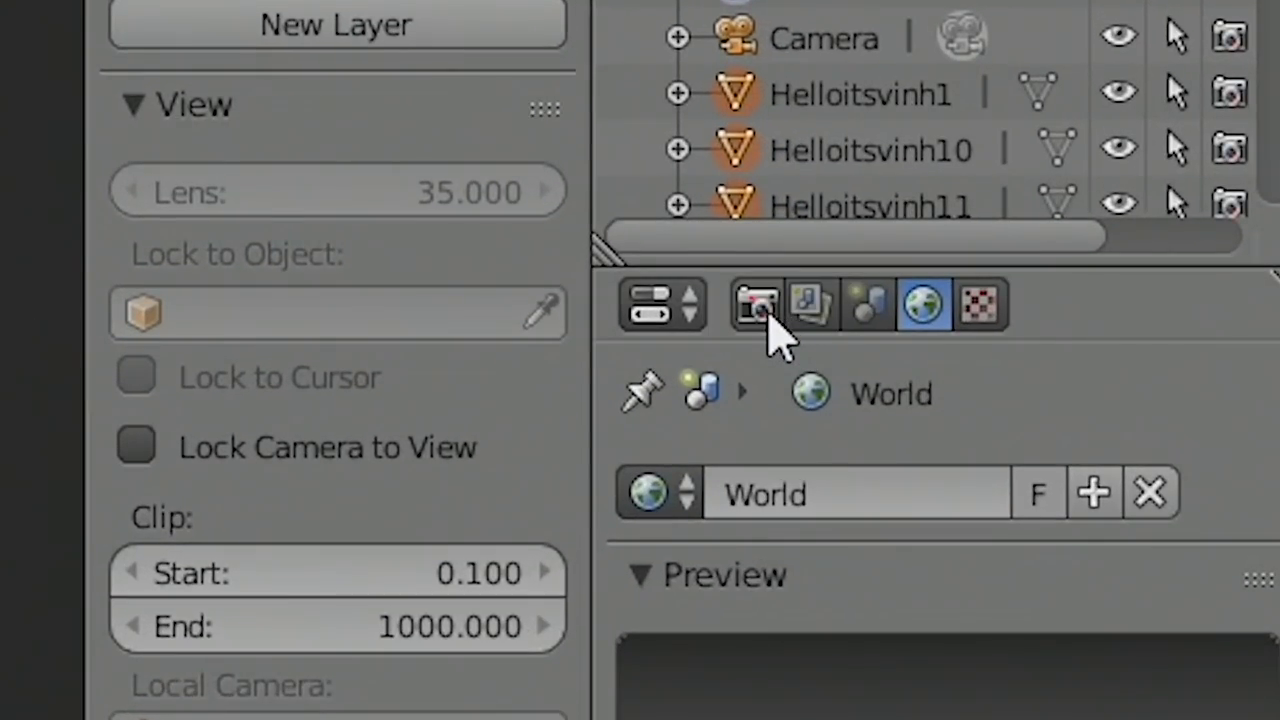
Step: Render the scene from the Render tab of the Properties editor
left_click(1150, 163)
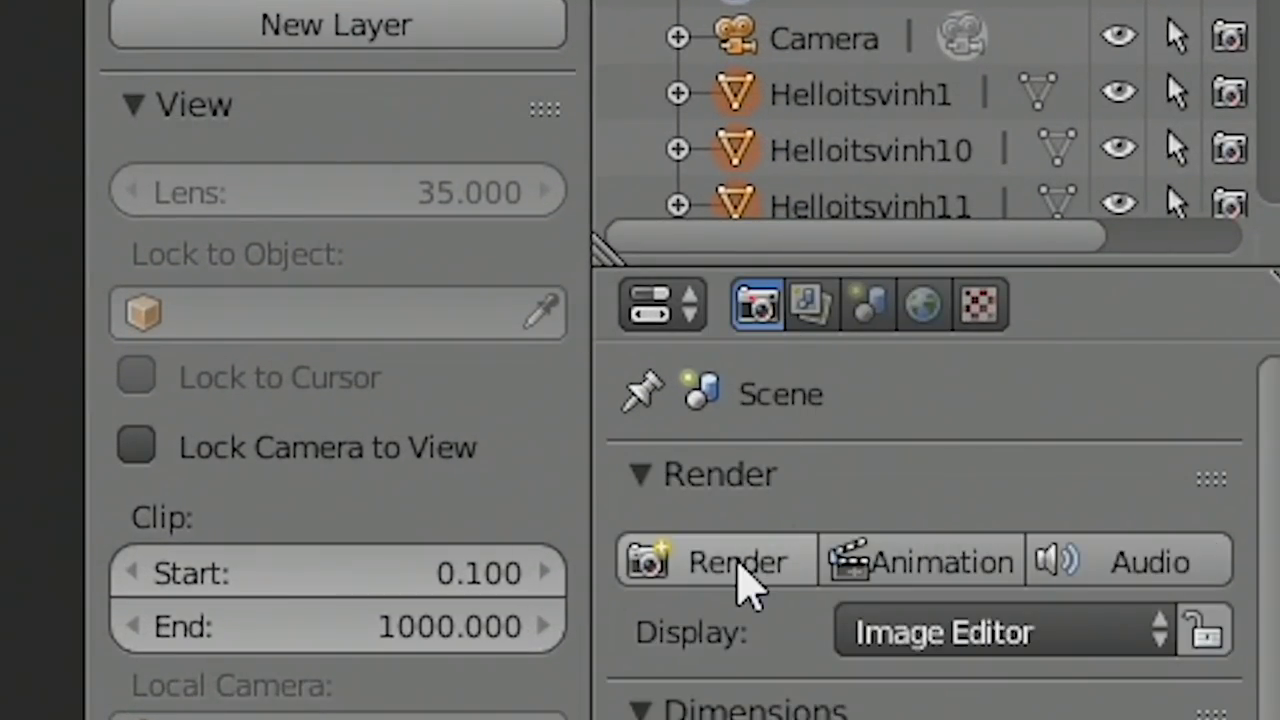
left_click(737, 560)
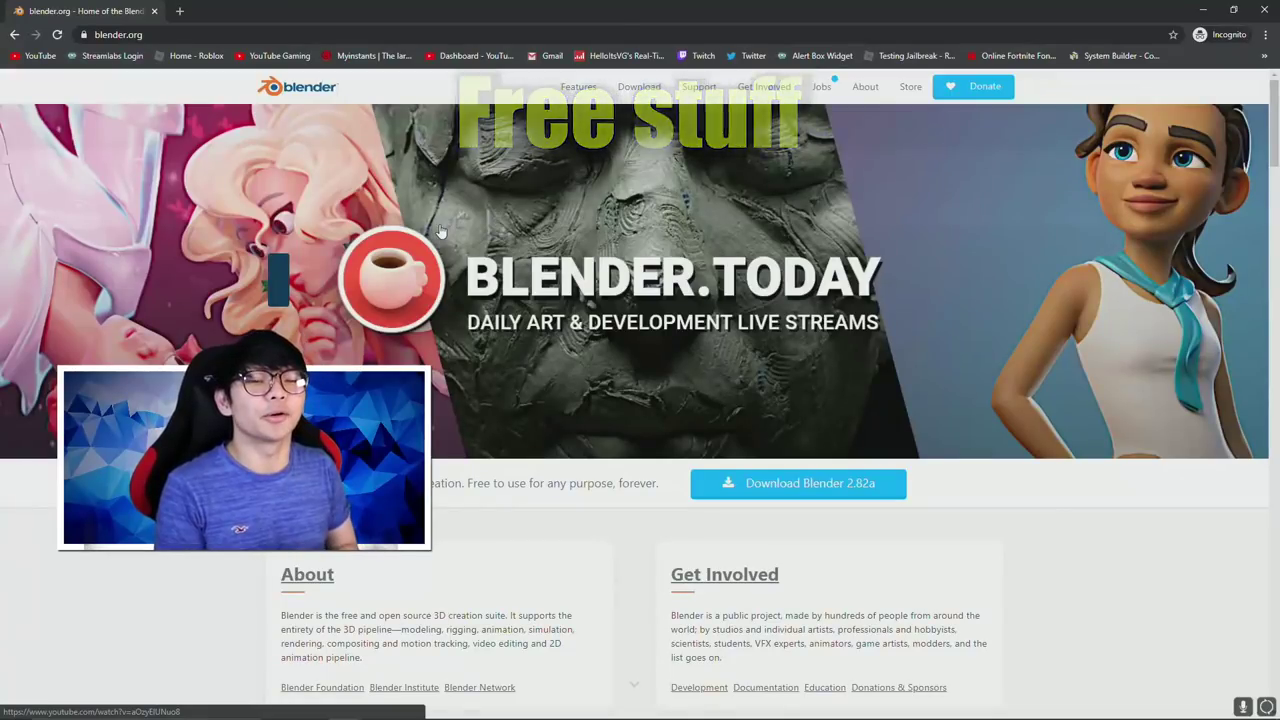
key("alt+Left")
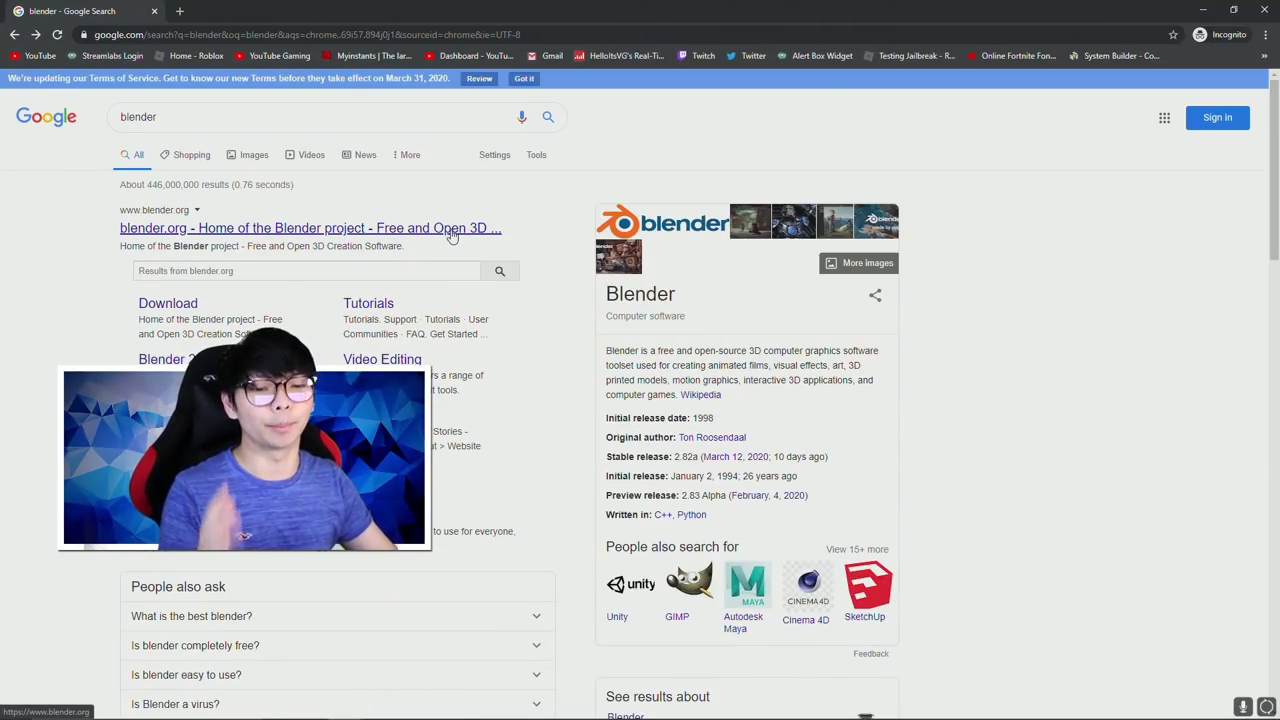
left_click(452, 230)
scroll(766, 374, "down", 2)
scroll(763, 376, "down", 2)
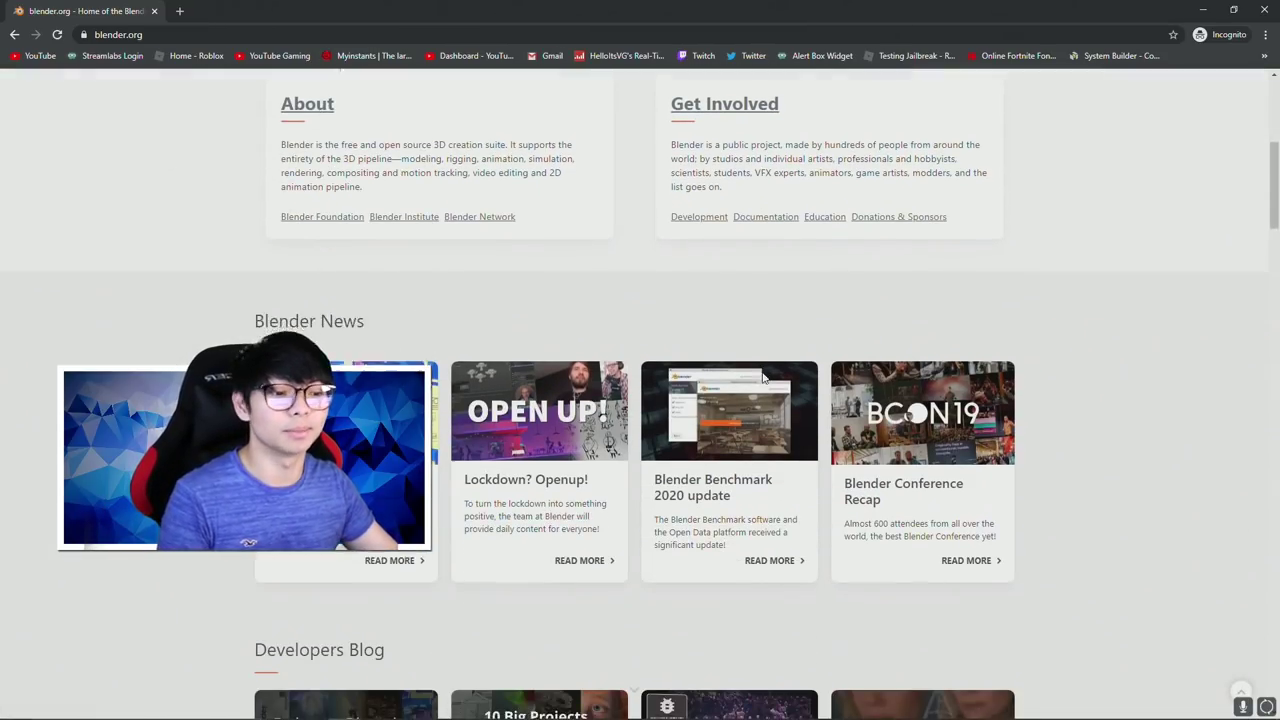
scroll(760, 377, "down", 2)
scroll(697, 434, "up", 3)
scroll(672, 428, "down", 2)
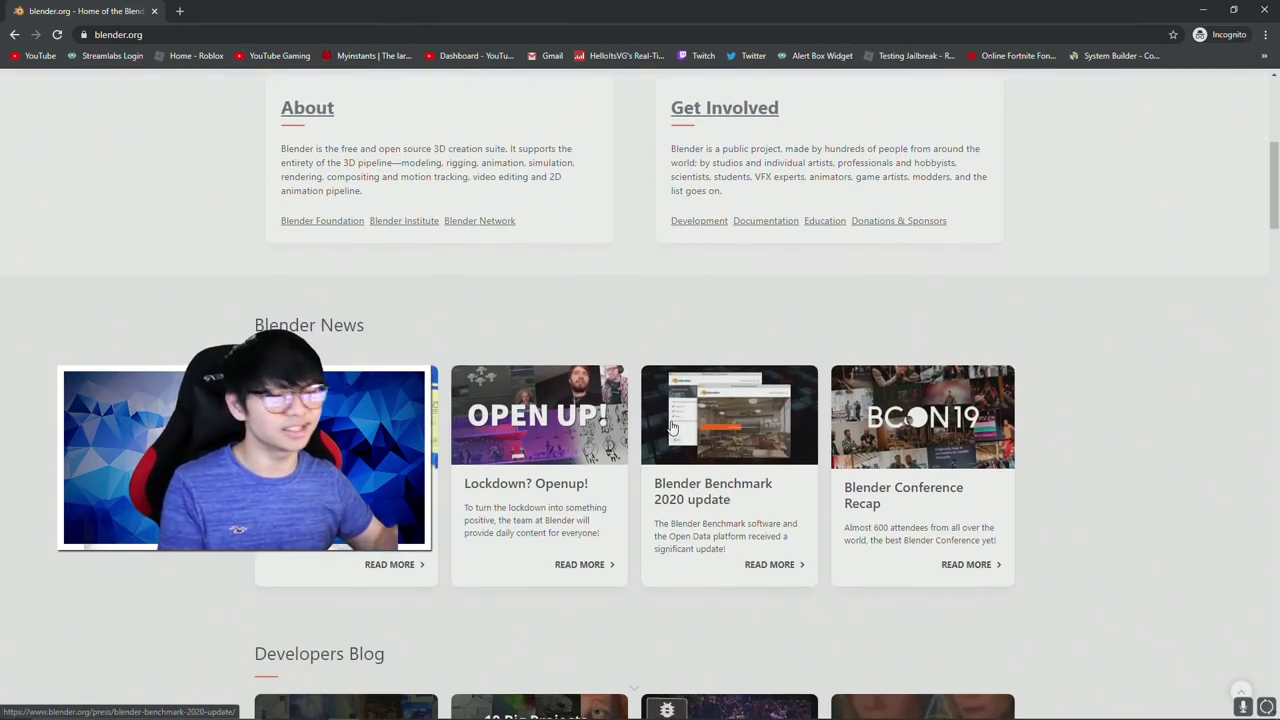
scroll(670, 425, "up", 3)
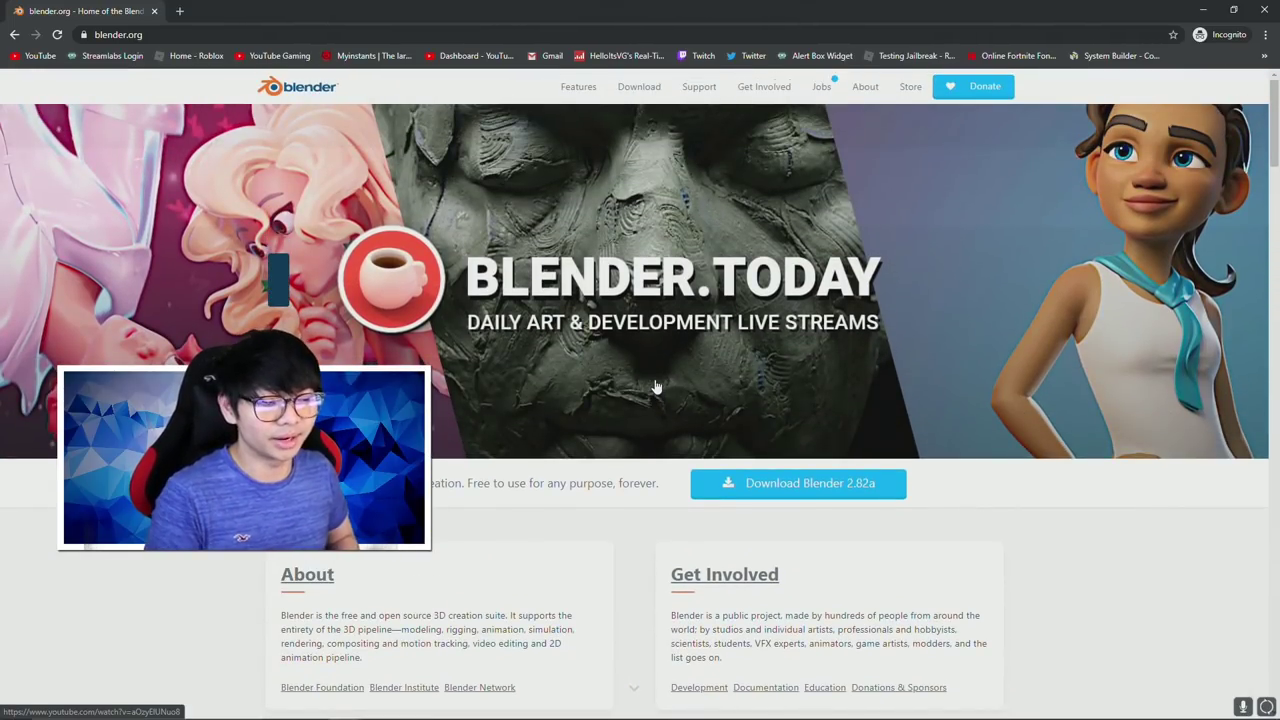
scroll(660, 371, "down", 4)
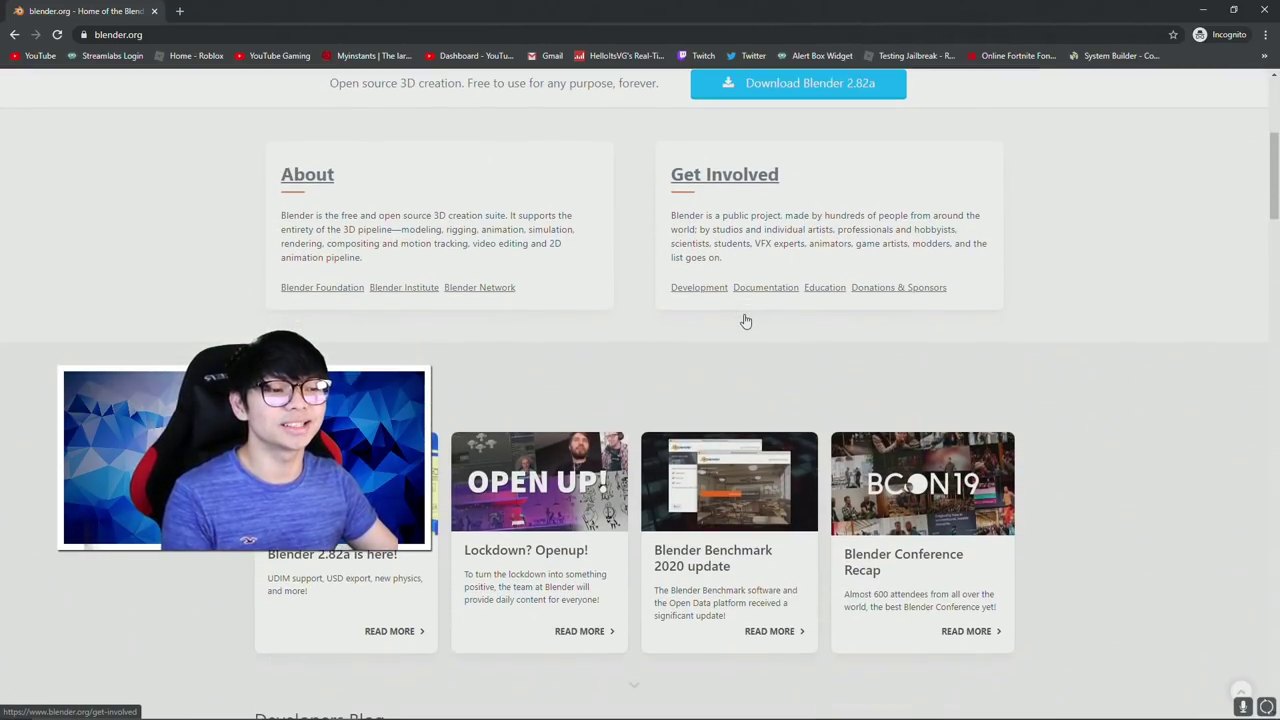
scroll(744, 318, "up", 1)
scroll(744, 318, "up", 3)
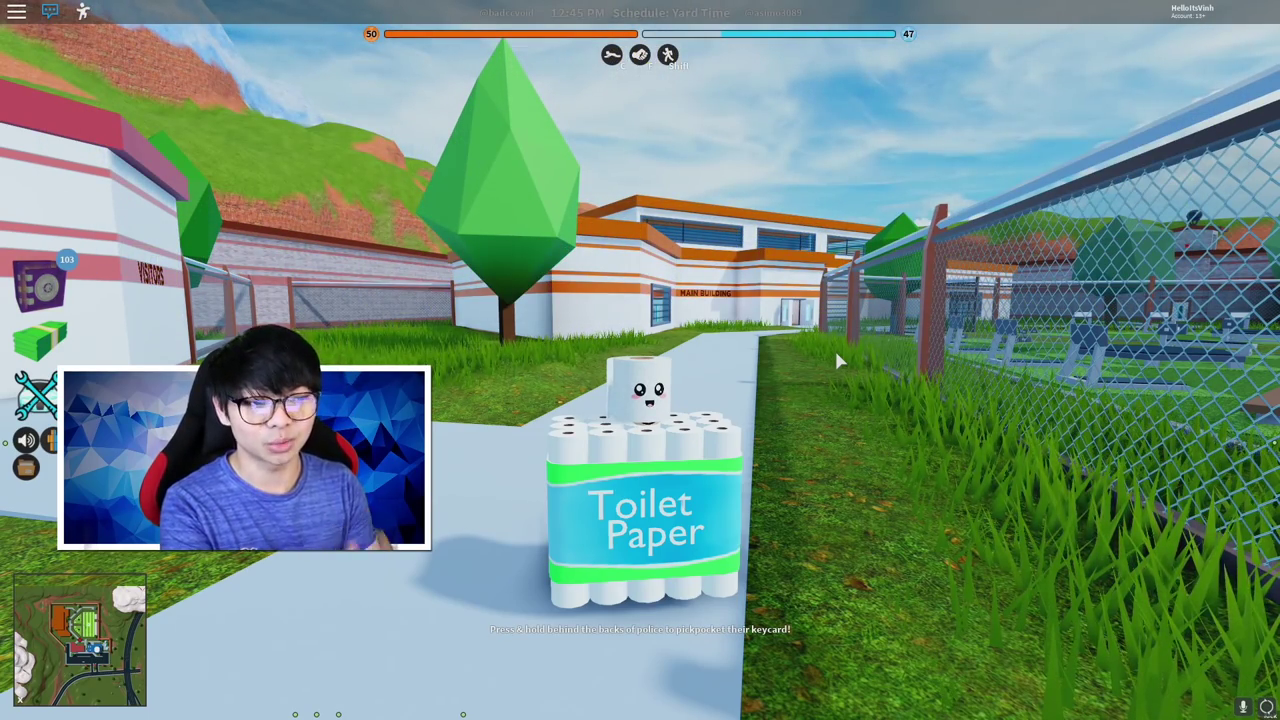
Step: Launch Roblox Studio by searching 'roblox studio' in the Windows Start menu
key("super")
type("rob")
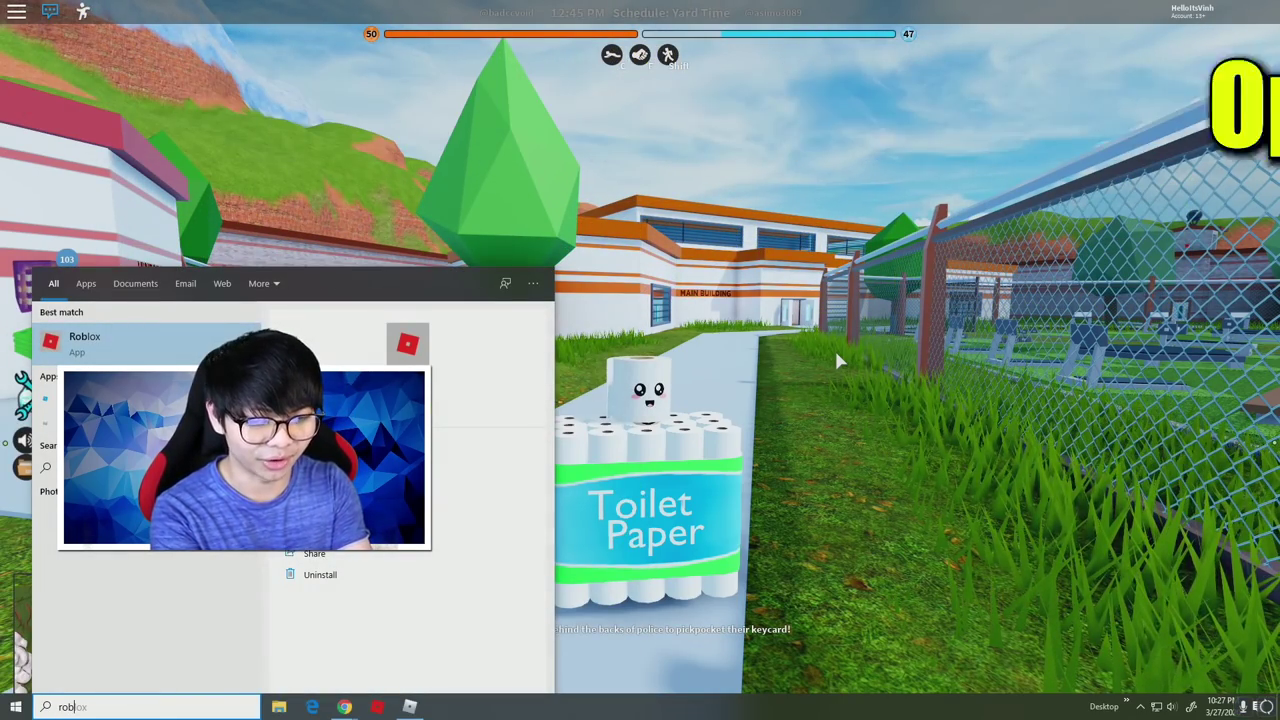
type("lox studio")
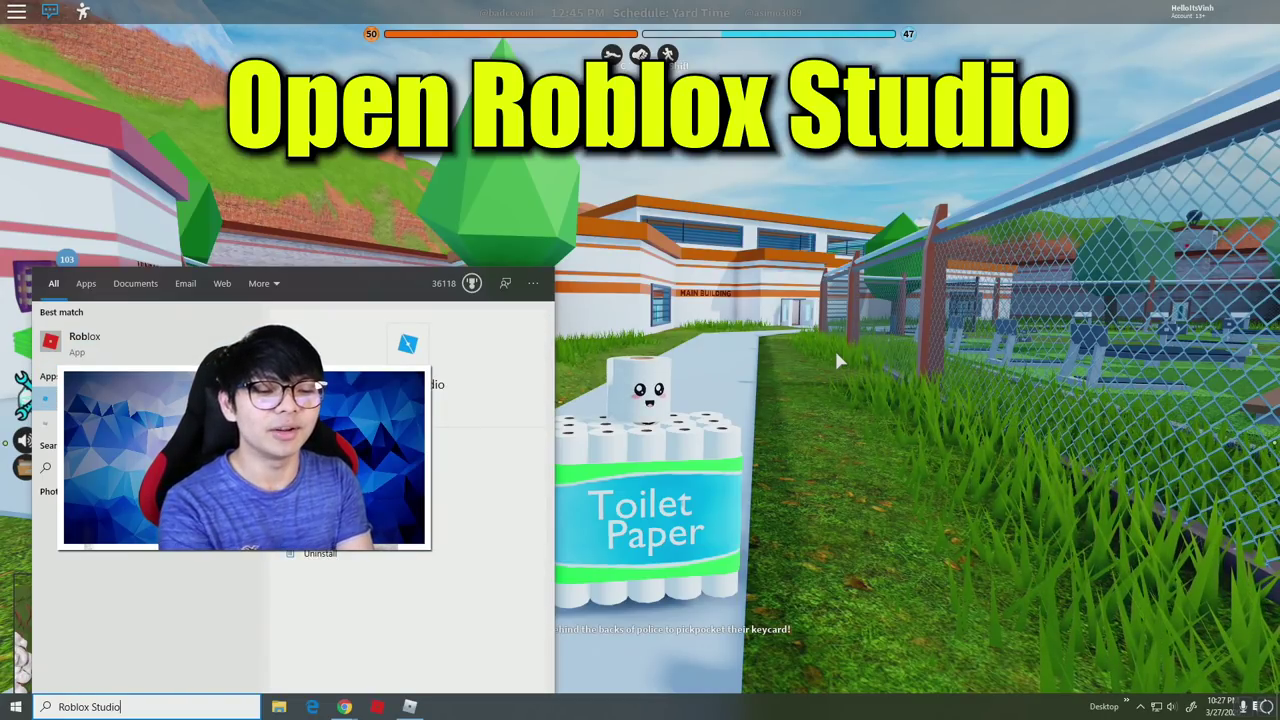
key("Return")
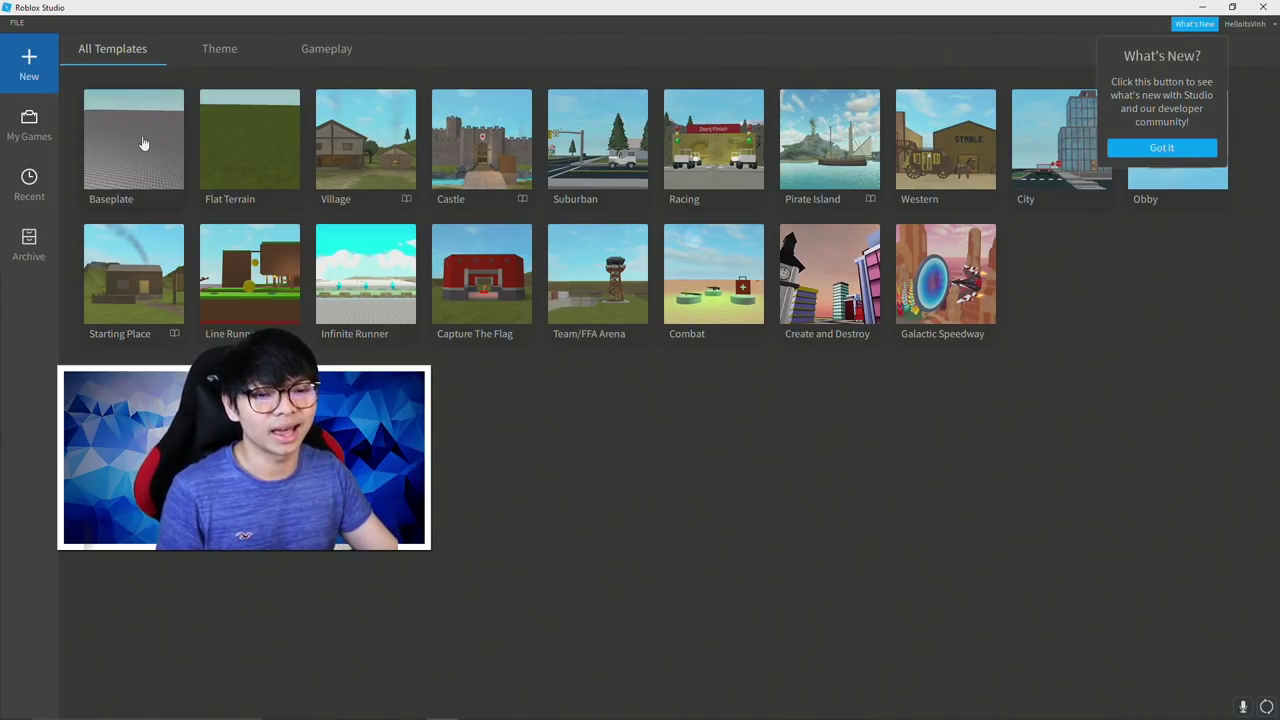
Step: Start a new place from the Baseplate template and show the Toolbox panel
left_click(143, 144)
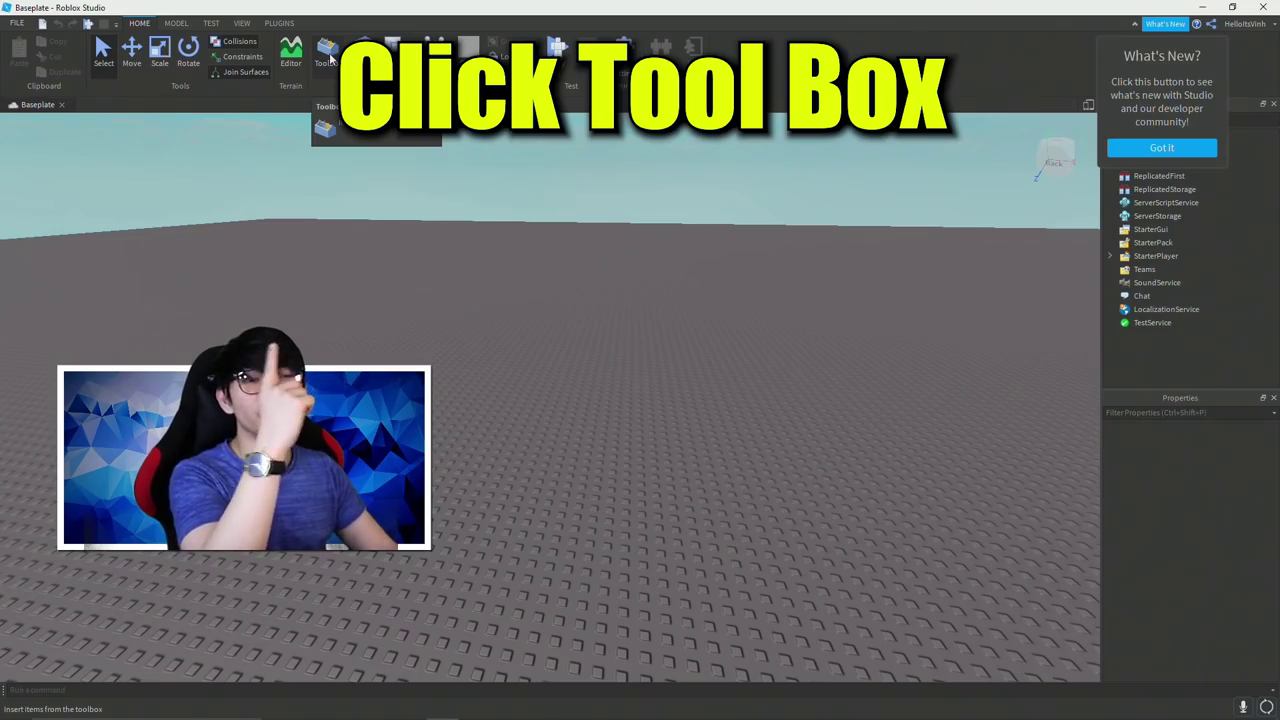
left_click(329, 56)
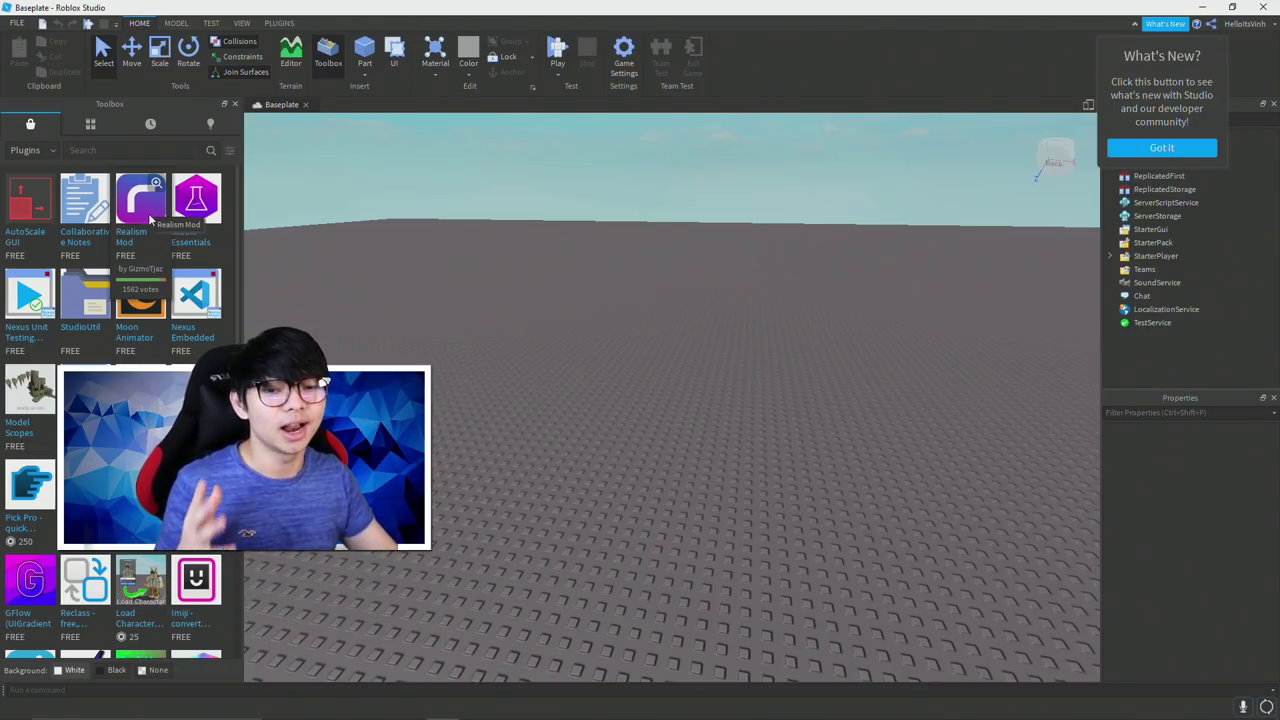
Step: Switch the Toolbox asset category to Plugins
left_click(48, 149)
left_click(49, 166)
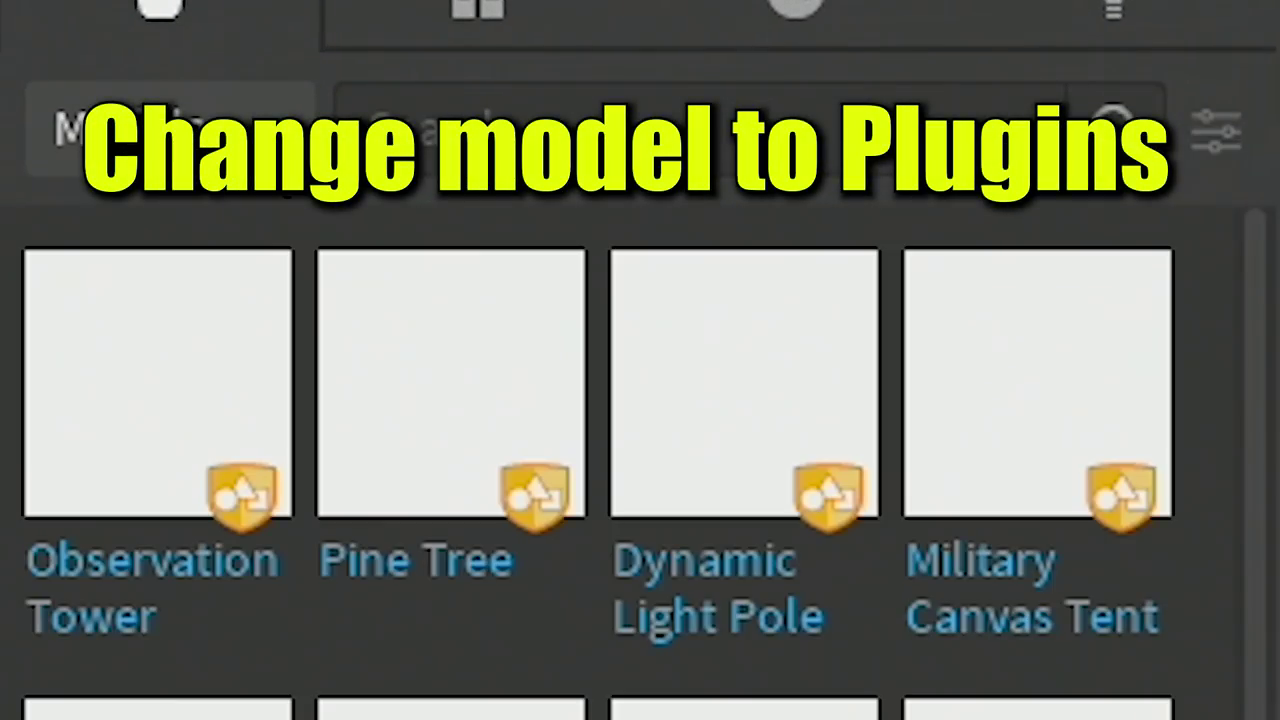
left_click(150, 130)
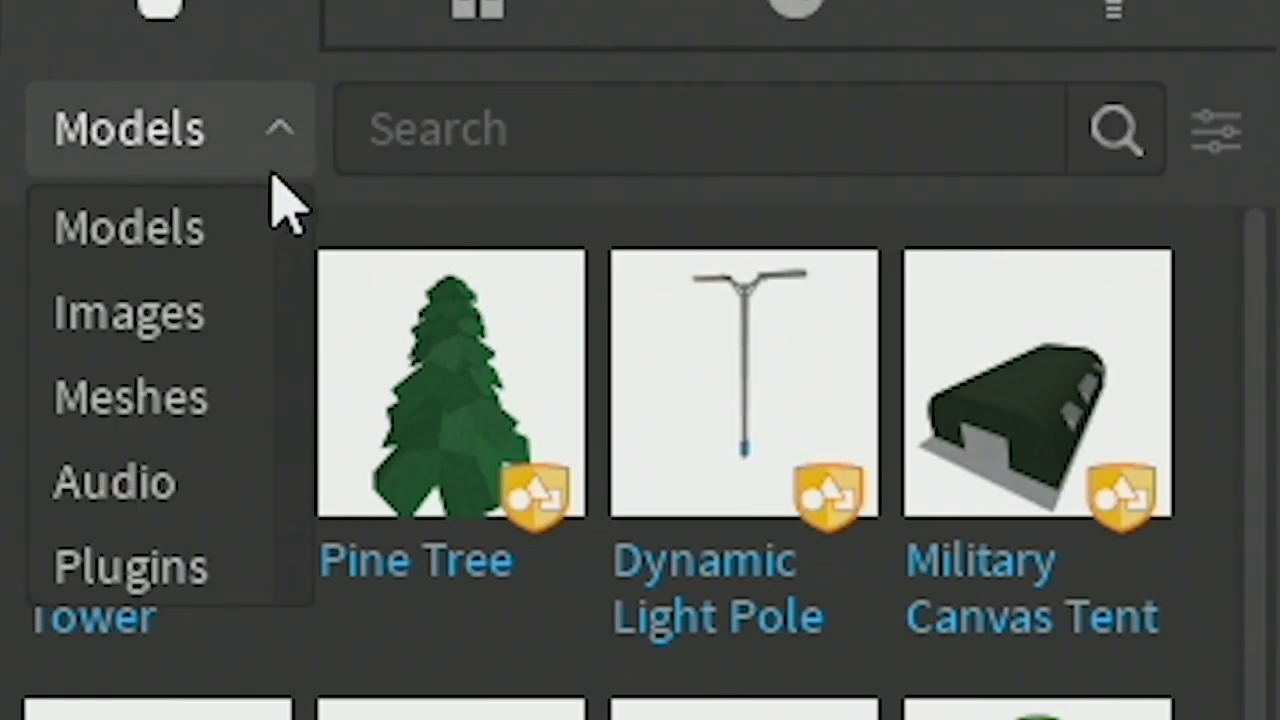
left_click(232, 565)
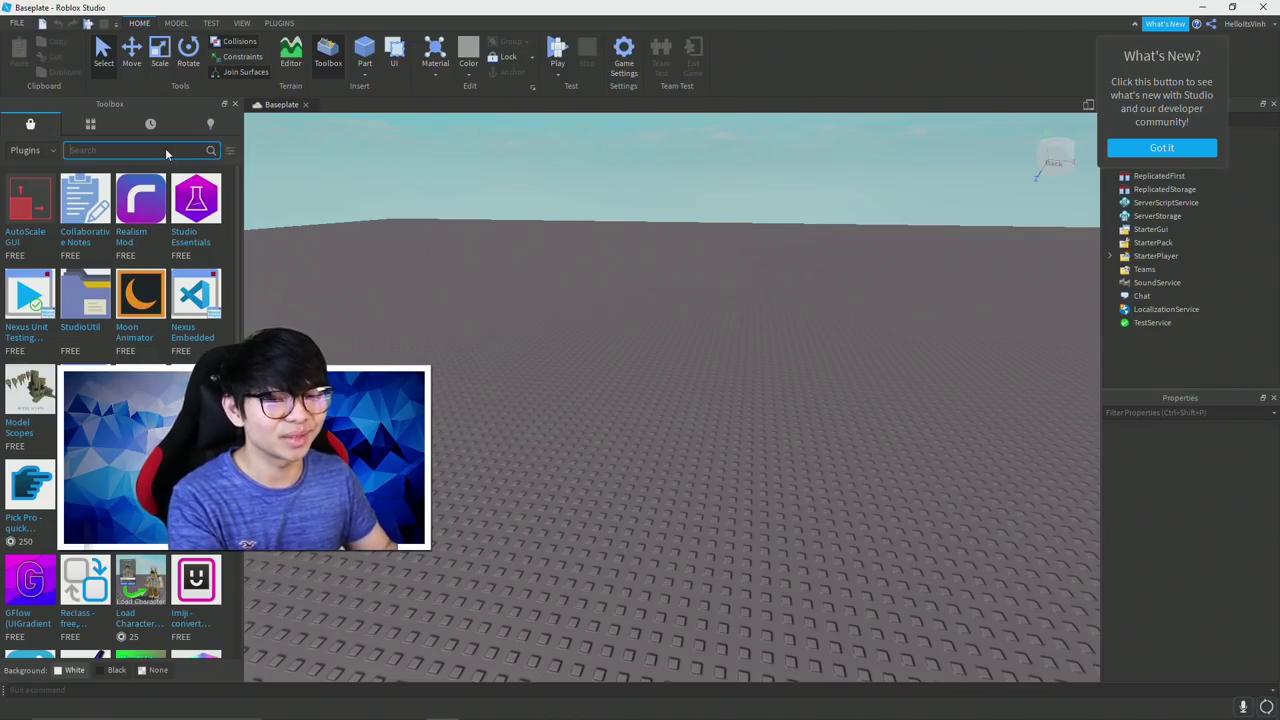
Step: Search 'load character lite', install the Load Character Lite plugin, and show the PLUGINS tab
type("load chaacter lite")
left_click(104, 149)
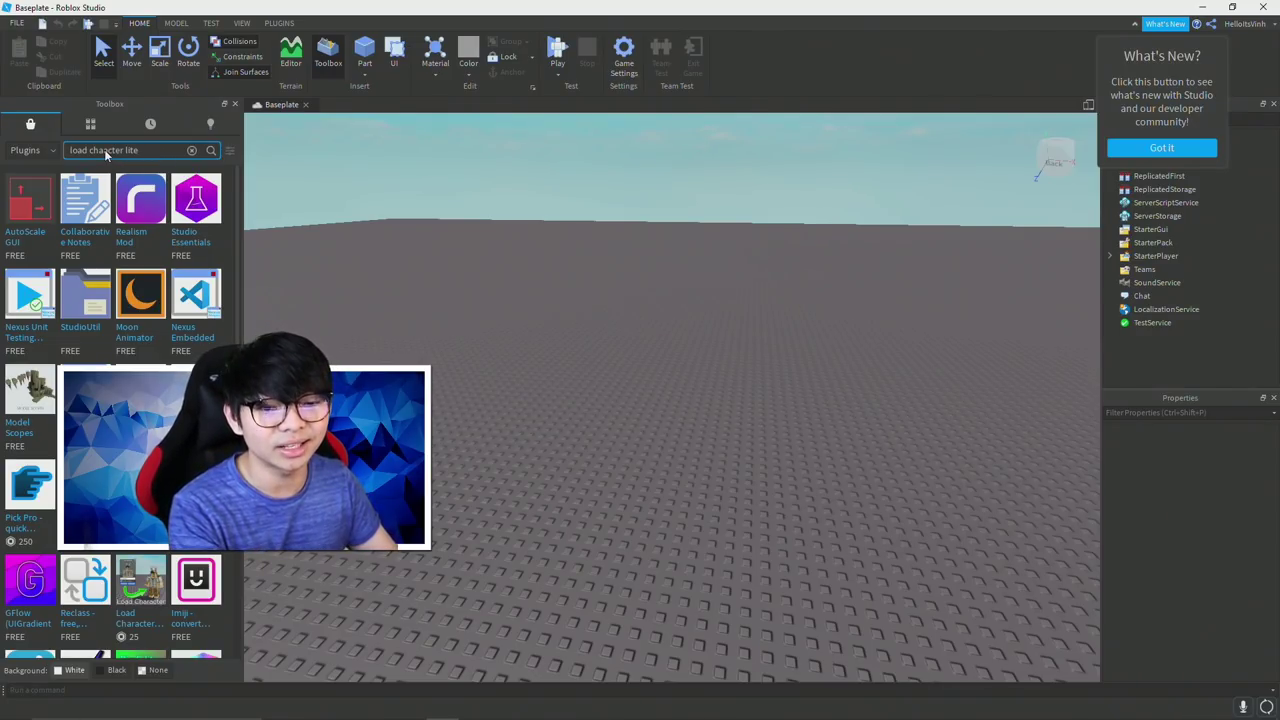
type("r")
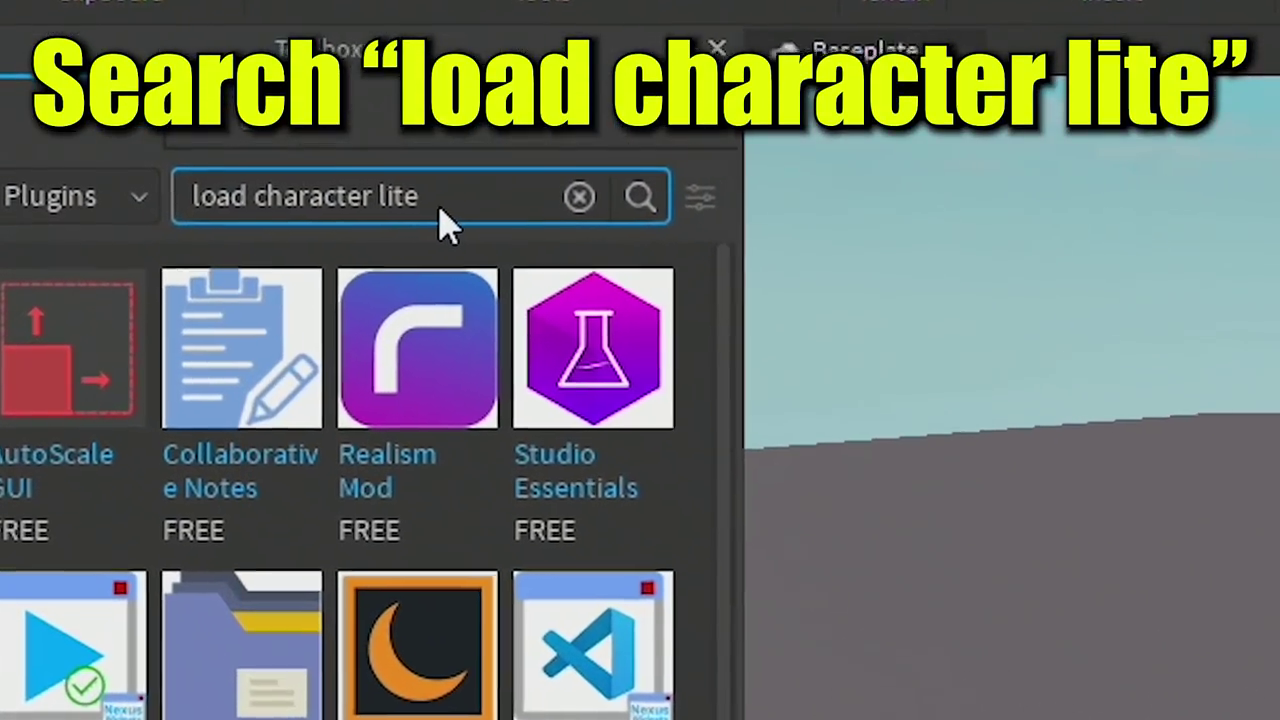
key("Return")
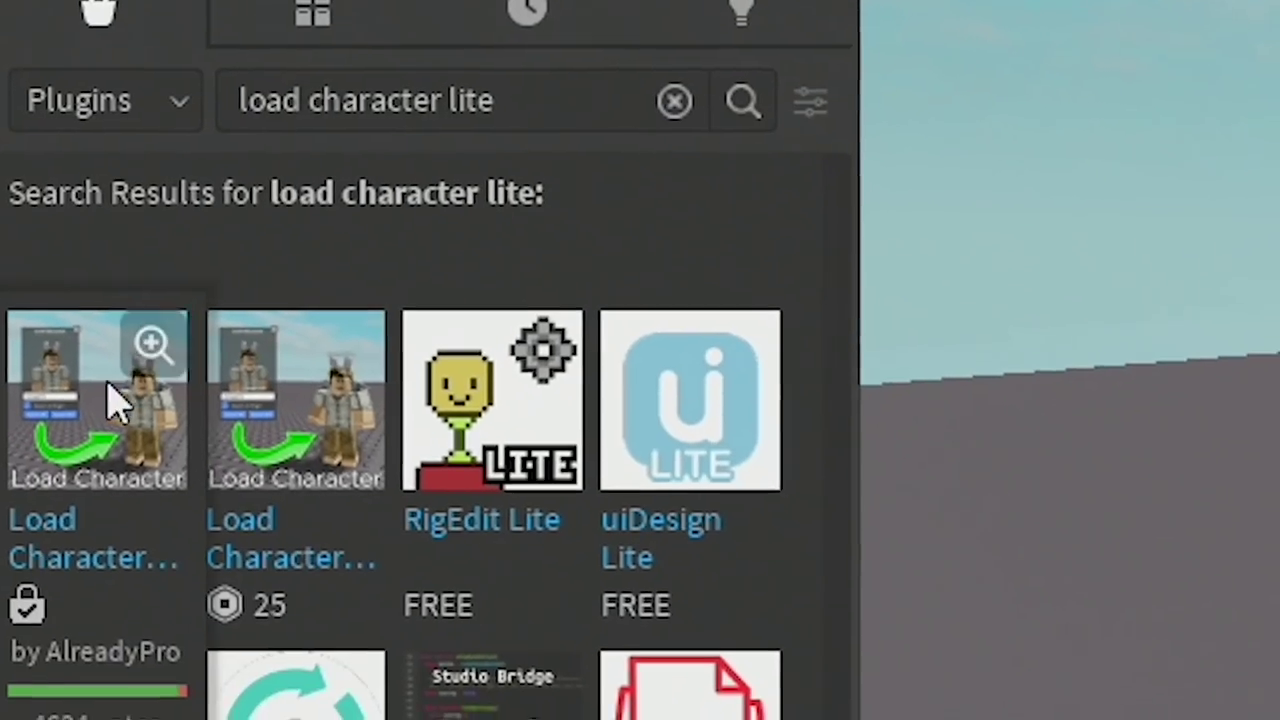
left_click(68, 490)
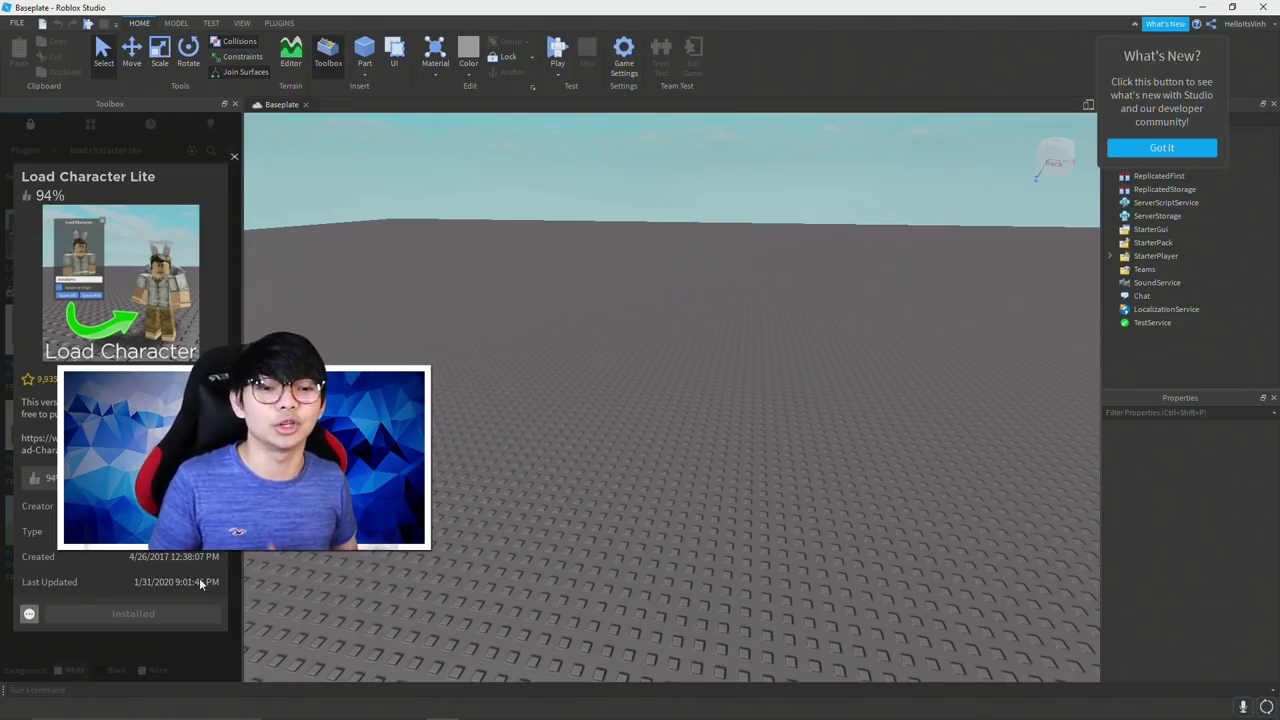
left_click(234, 157)
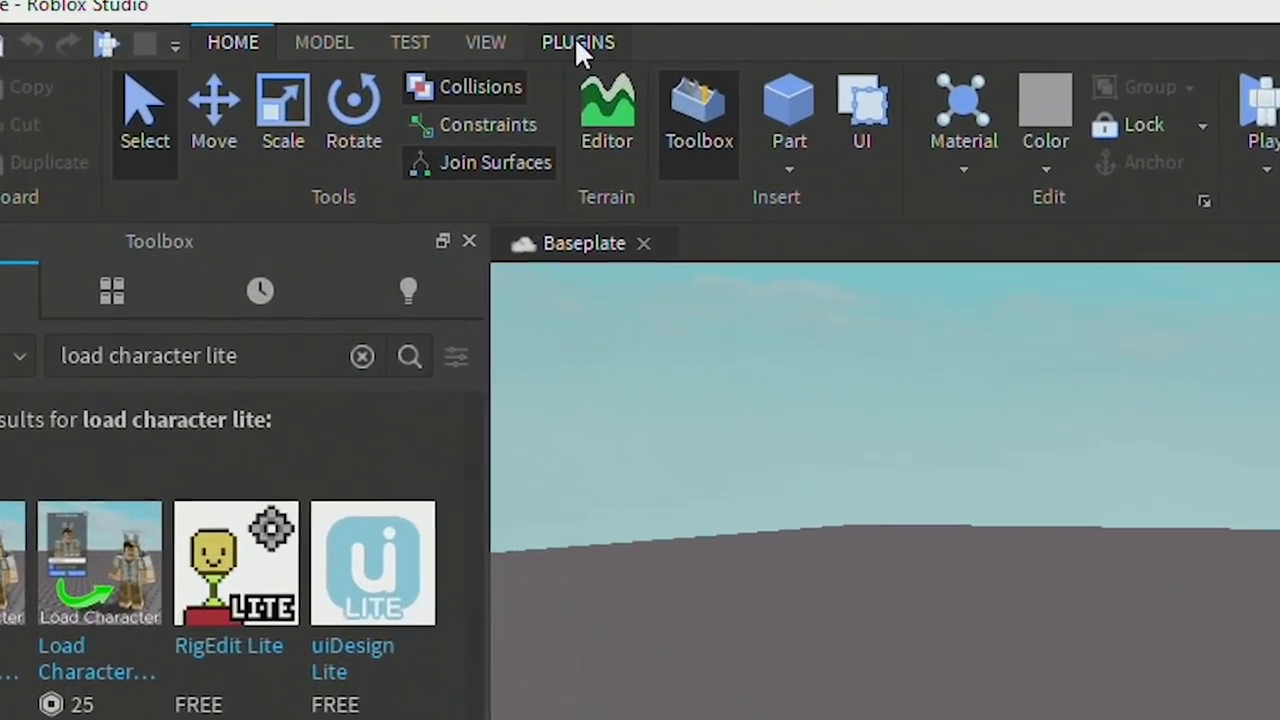
left_click(280, 24)
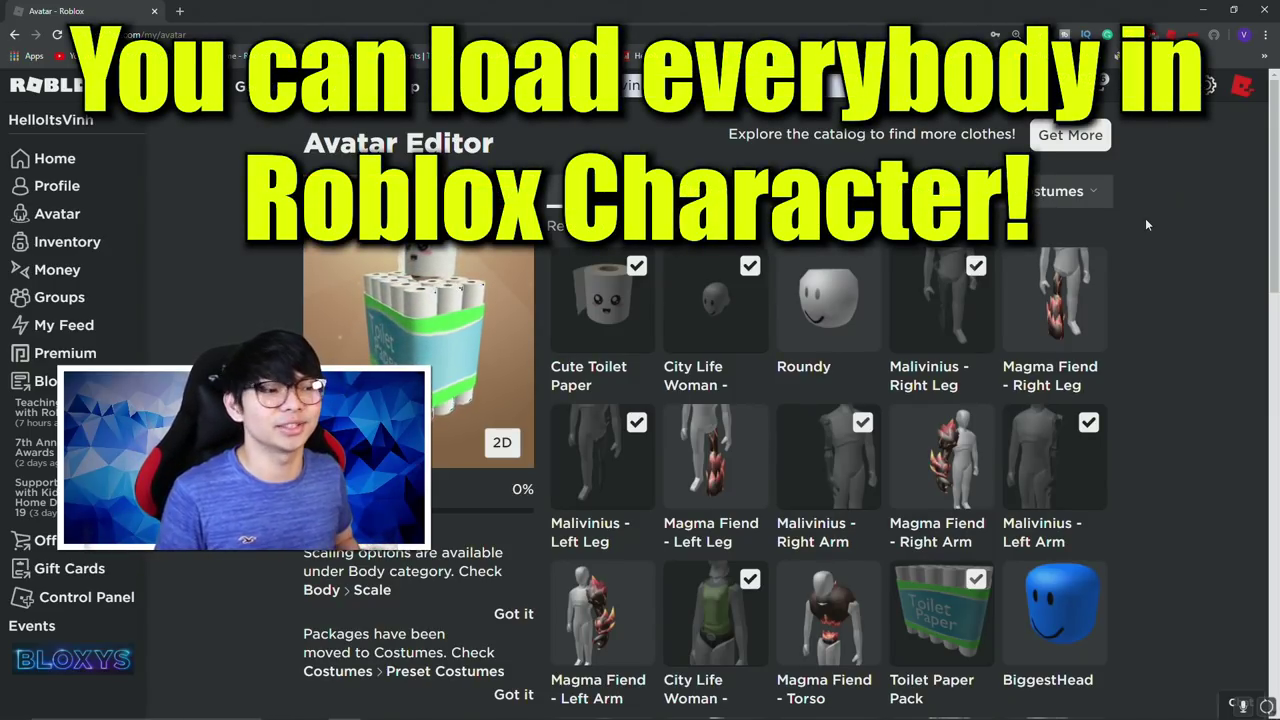
Step: Dress the avatar in the saved antlered costume from Costumes, then return to Roblox Studio
left_click(1045, 240)
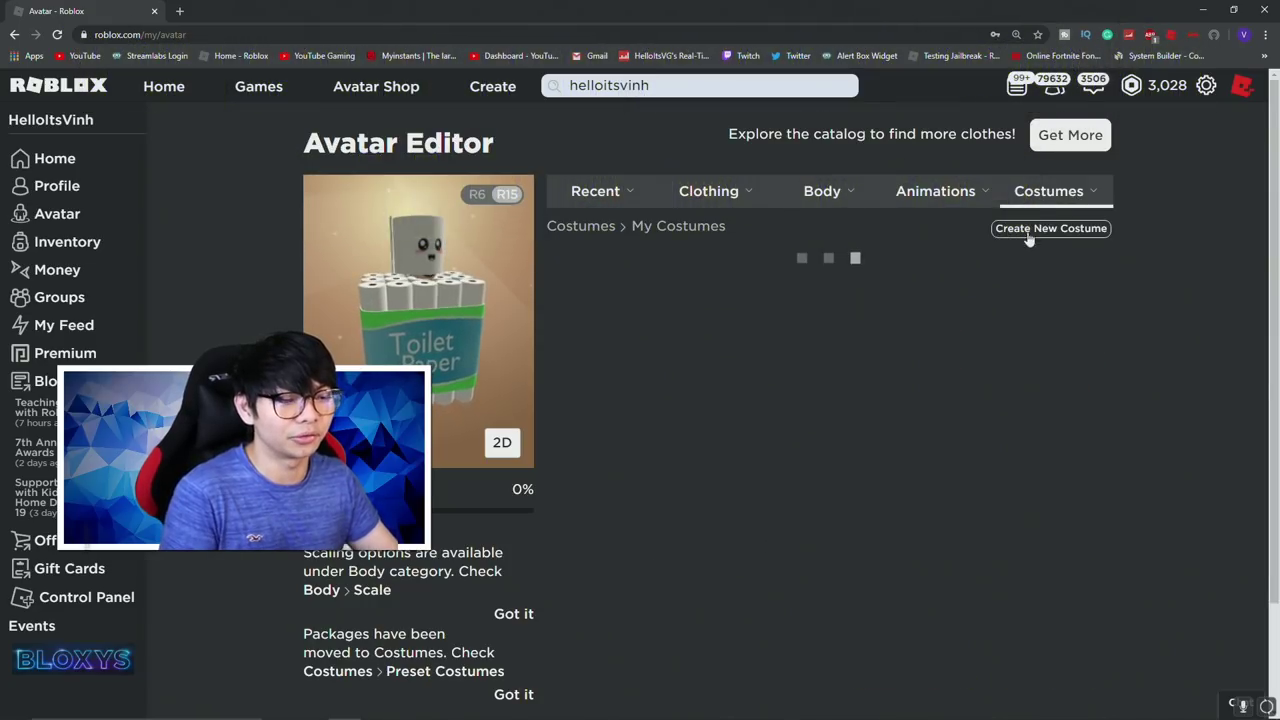
scroll(816, 438, "down", 1)
left_click(816, 420)
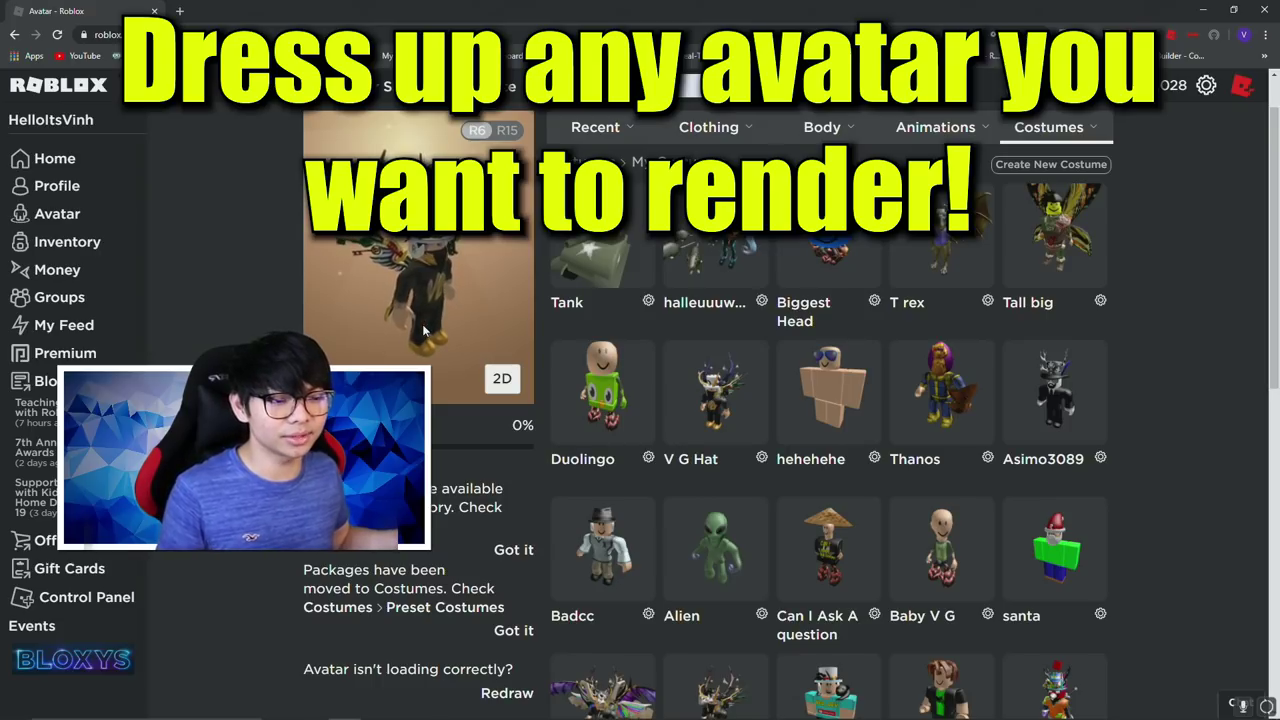
key("alt+Tab")
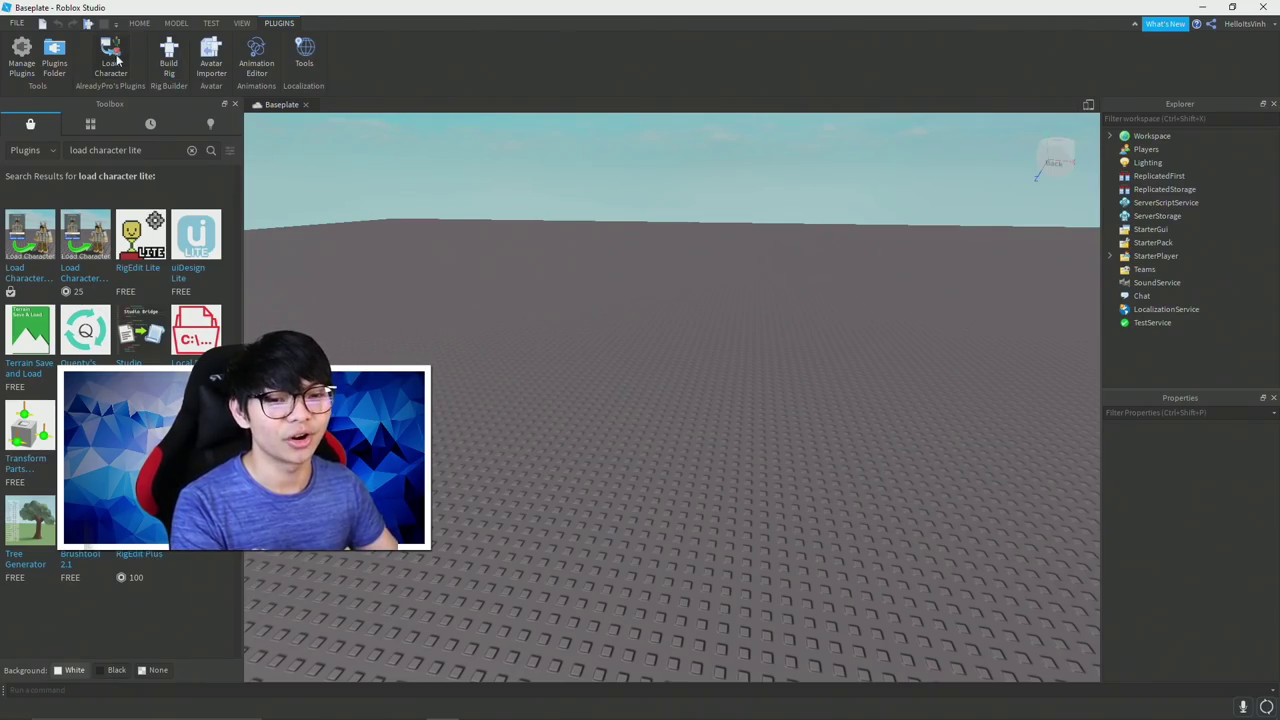
Step: Open Load Character and replace the default username with your own Roblox username
left_click(111, 60)
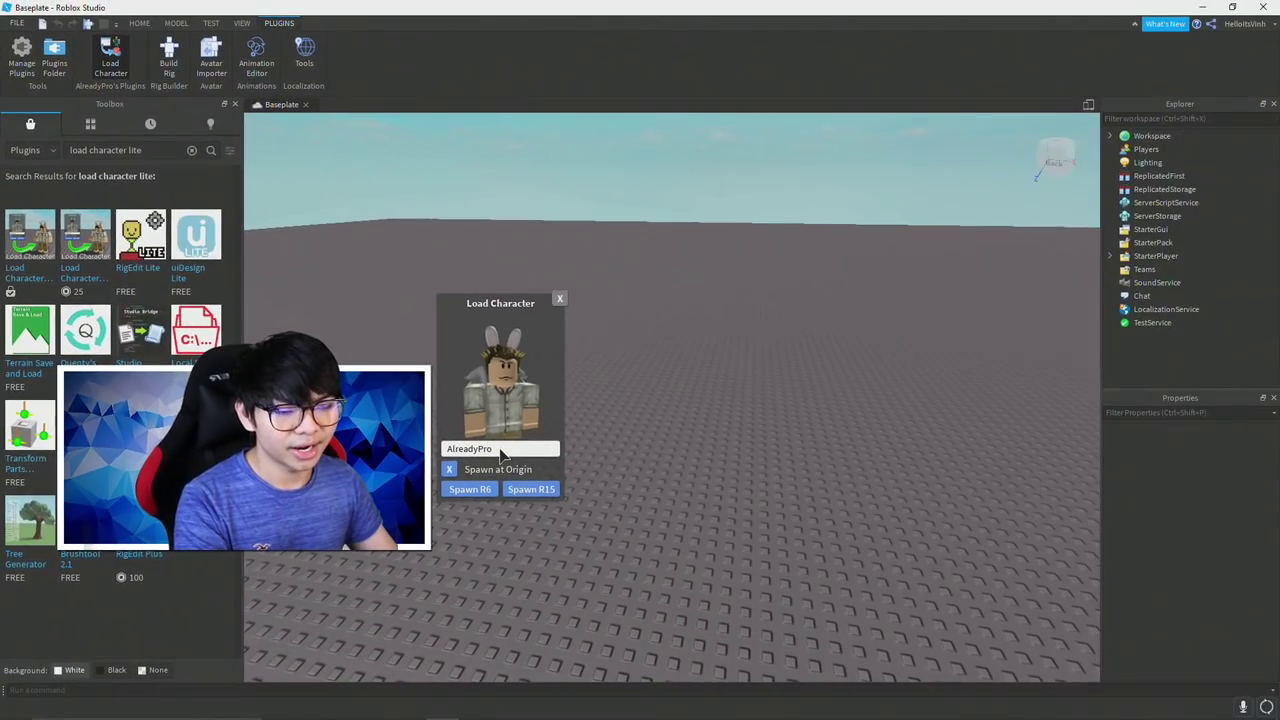
key("BackSpace")
key("BackSpace")
key("BackSpace")
key("BackSpace")
key("BackSpace")
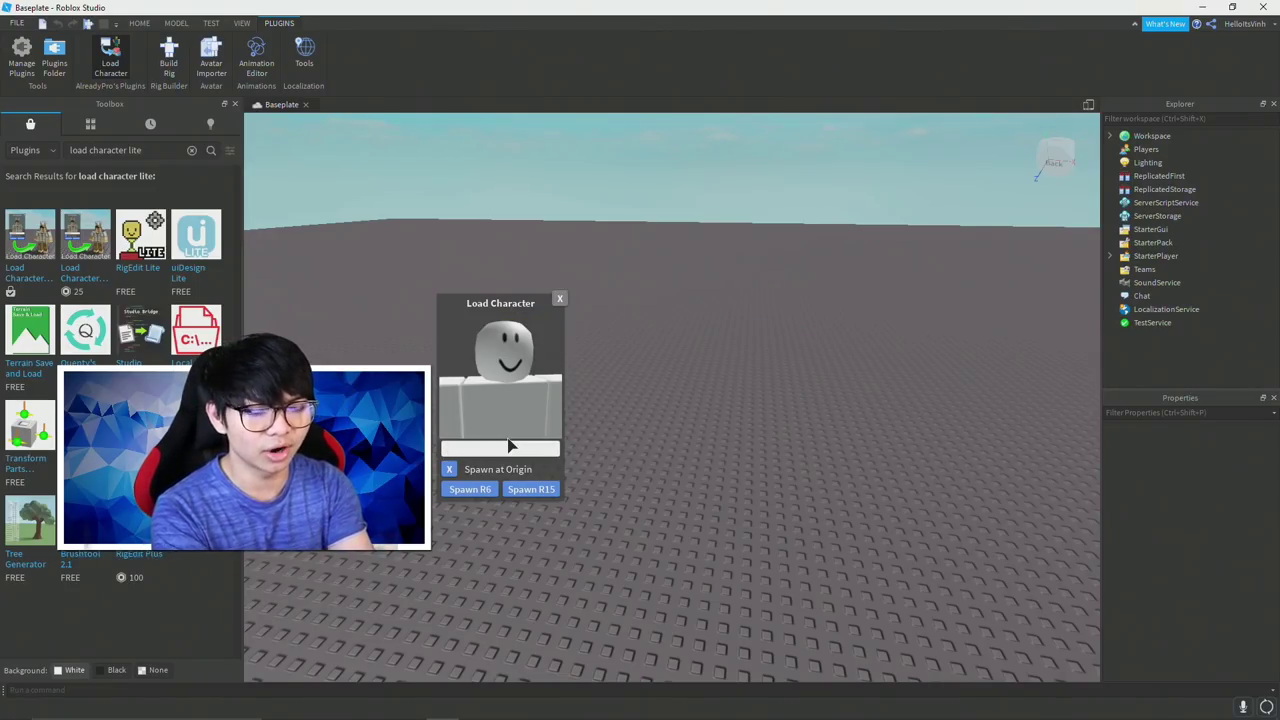
type("loI")
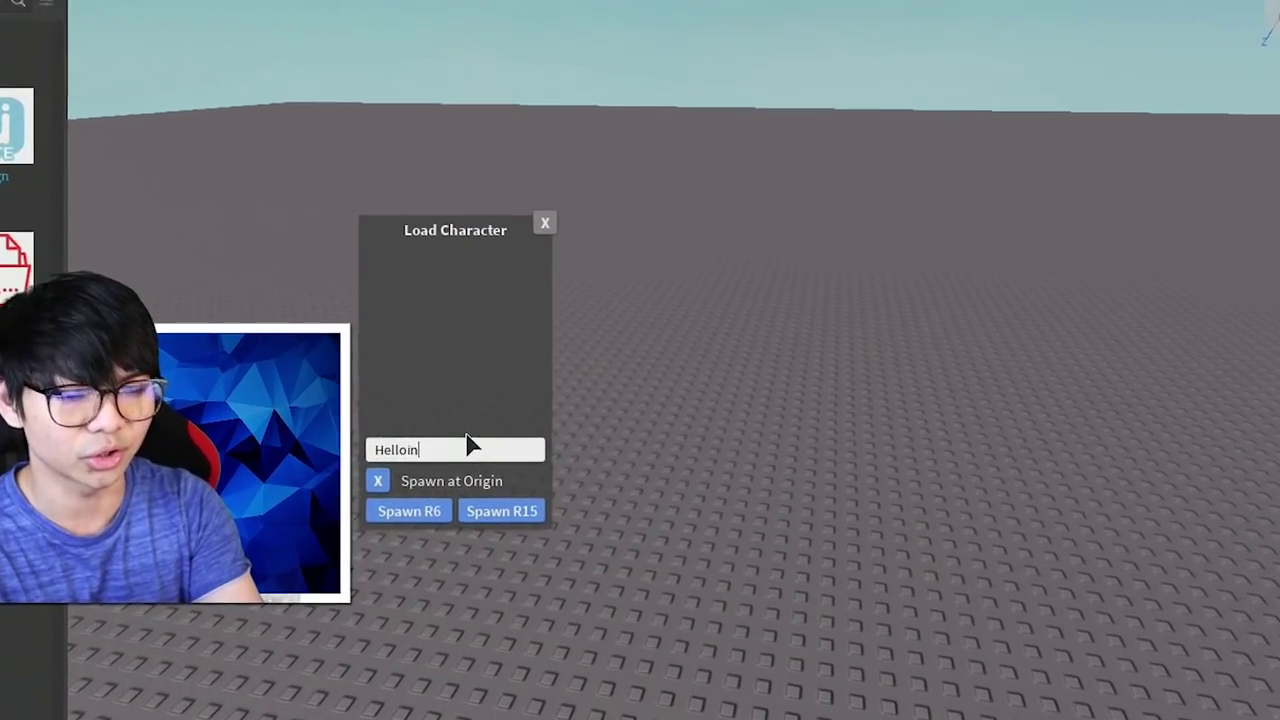
type("ts")
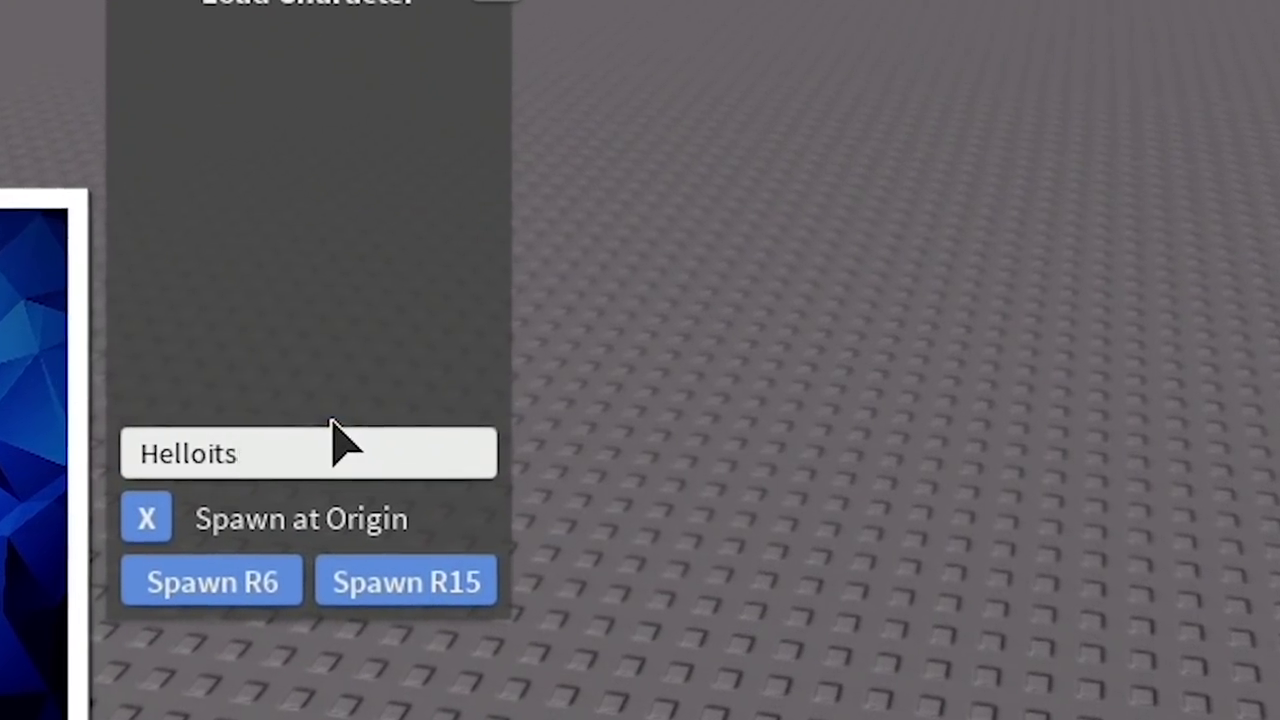
type("vinh")
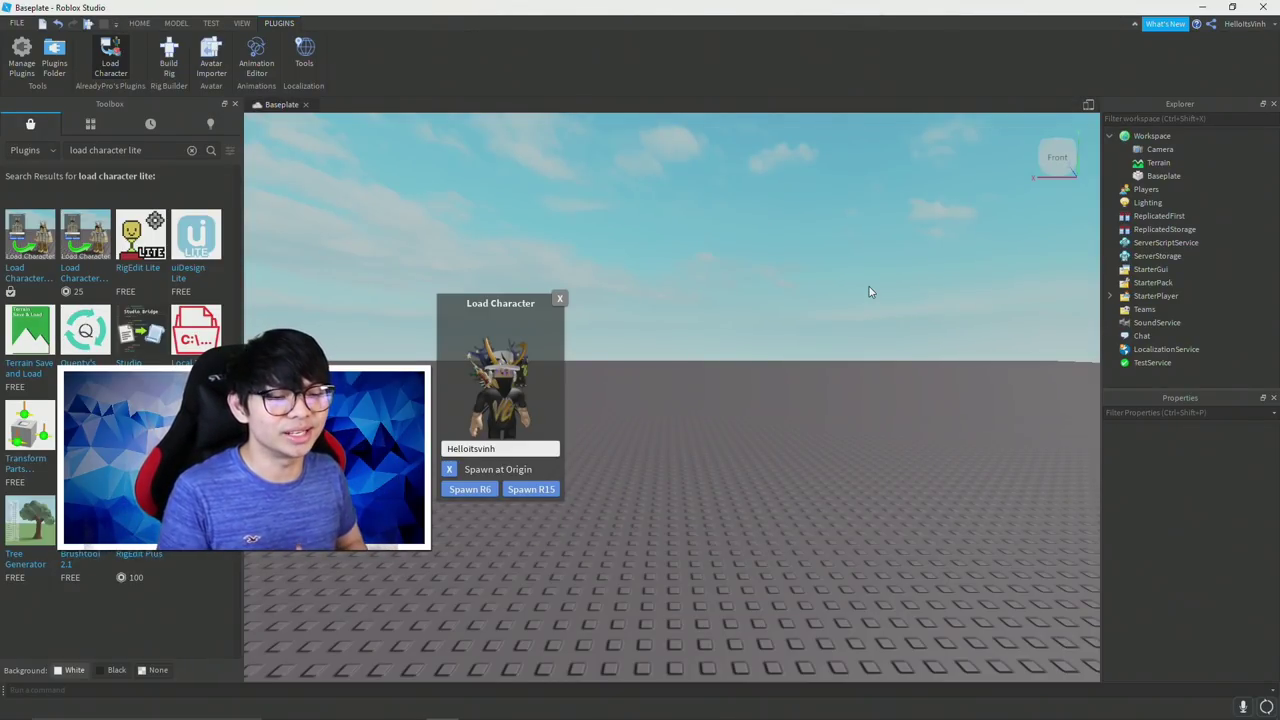
Step: Spawn the avatar as an R6 character and bring it into view
left_click(486, 489)
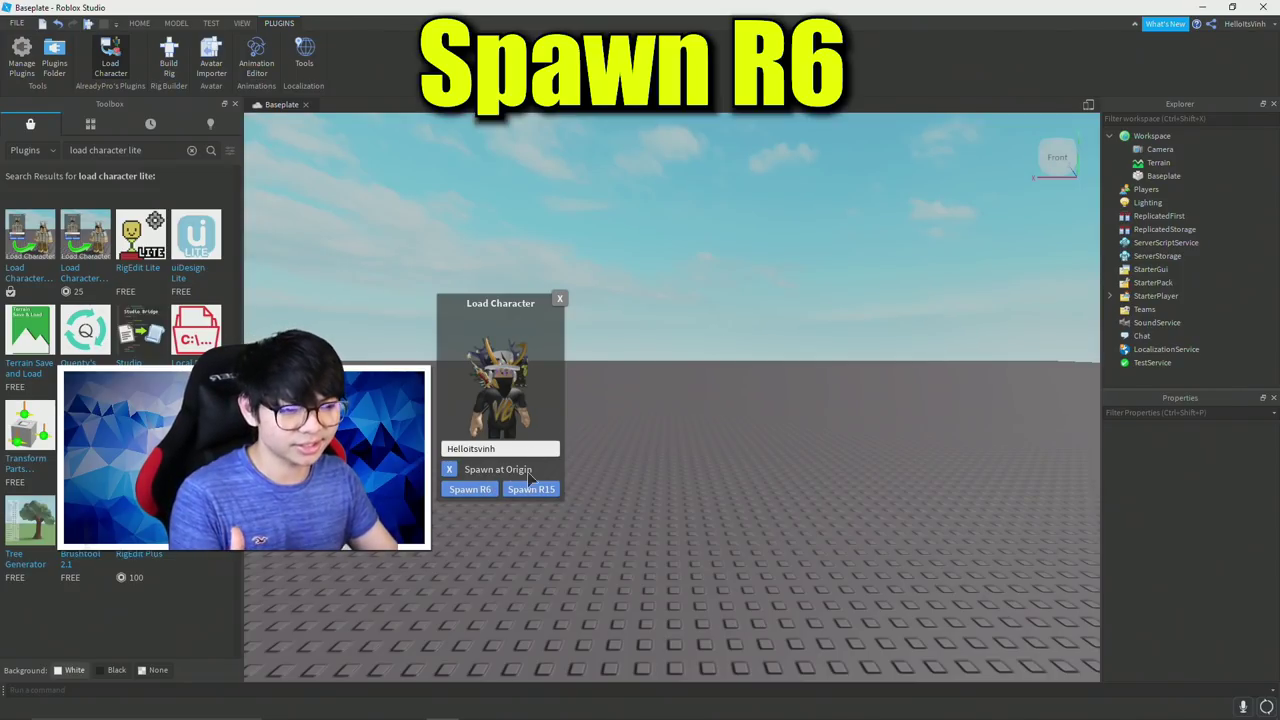
key("f")
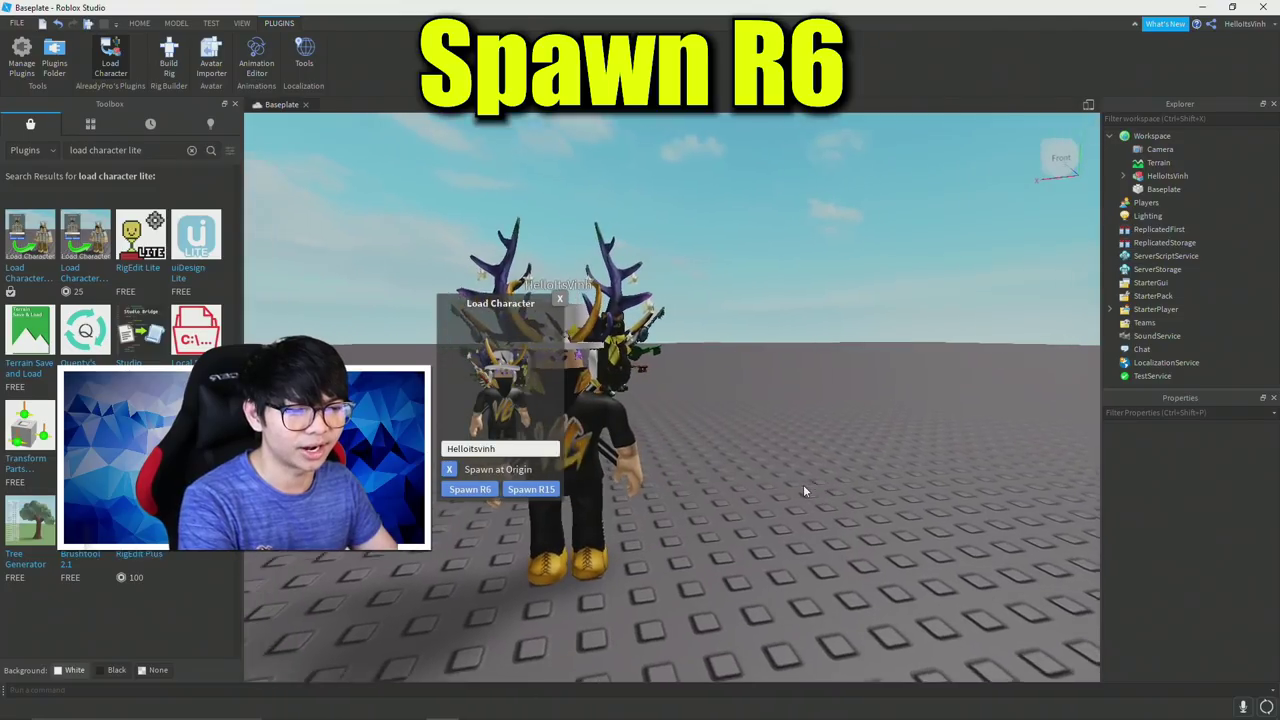
scroll(803, 484, "up", 2)
left_click(730, 420)
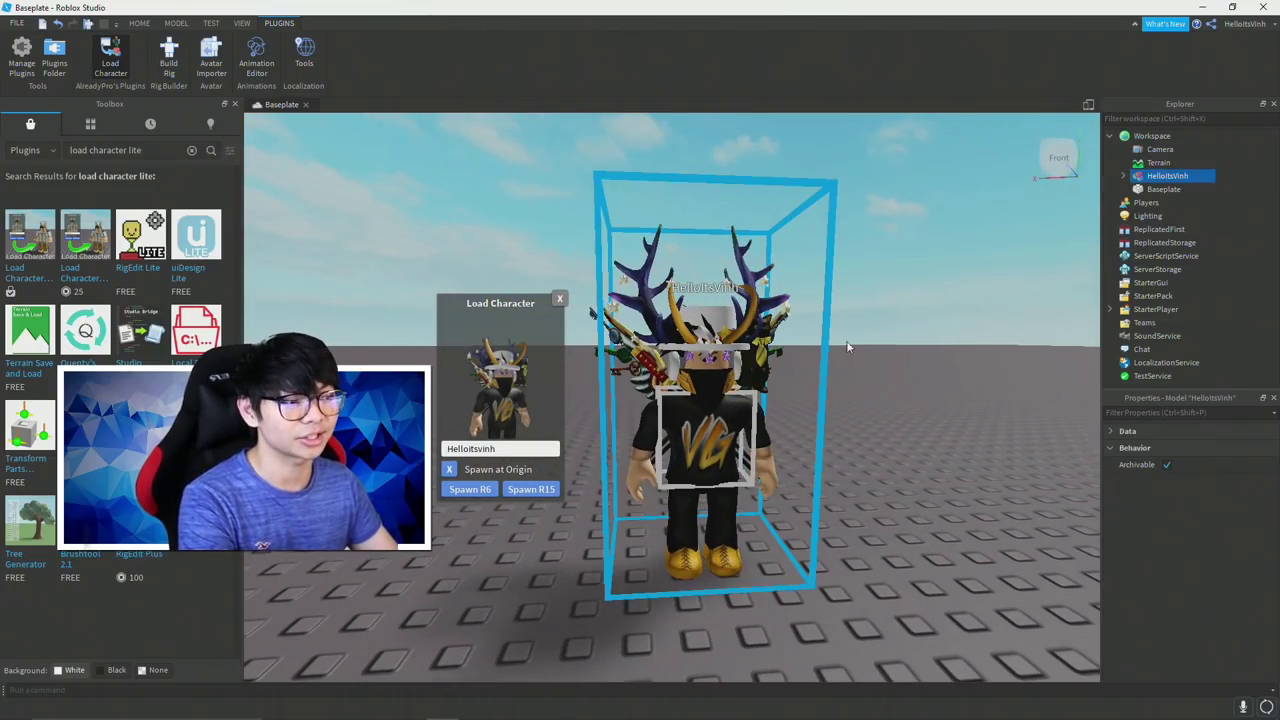
left_click(930, 378)
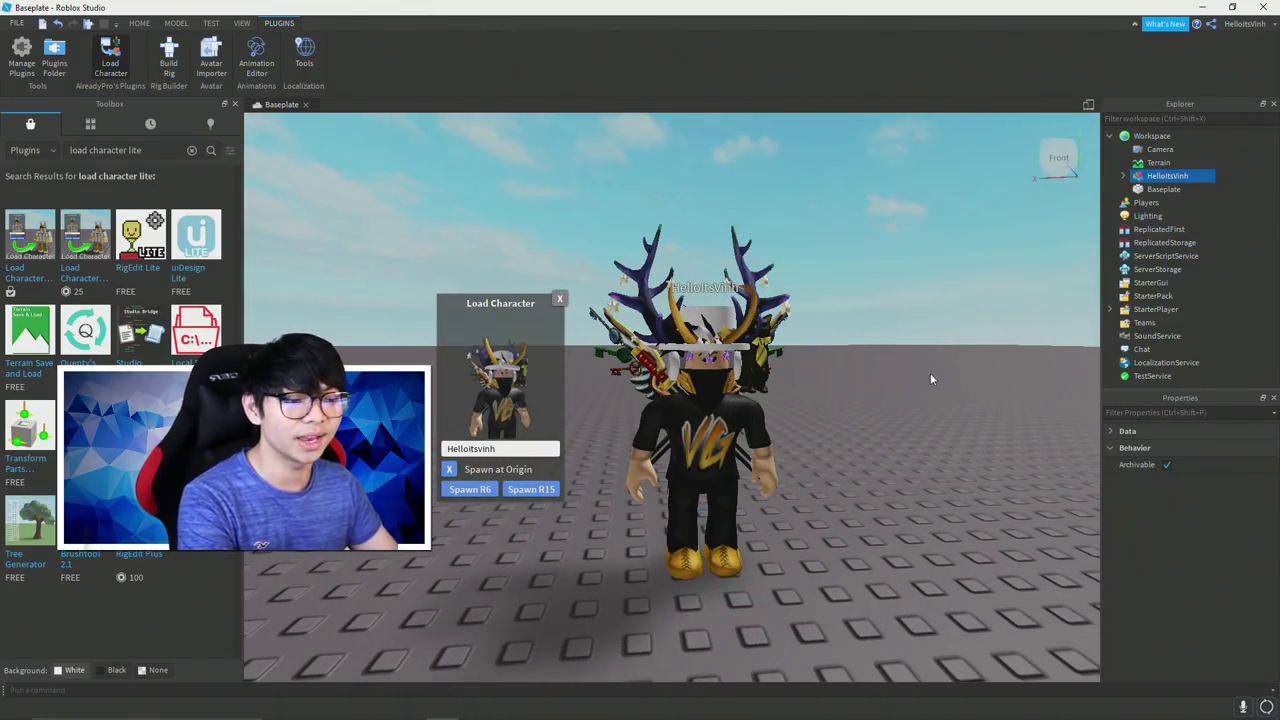
Step: Close the Load Character window and select the spawned avatar model
left_click(558, 302)
left_click(716, 424)
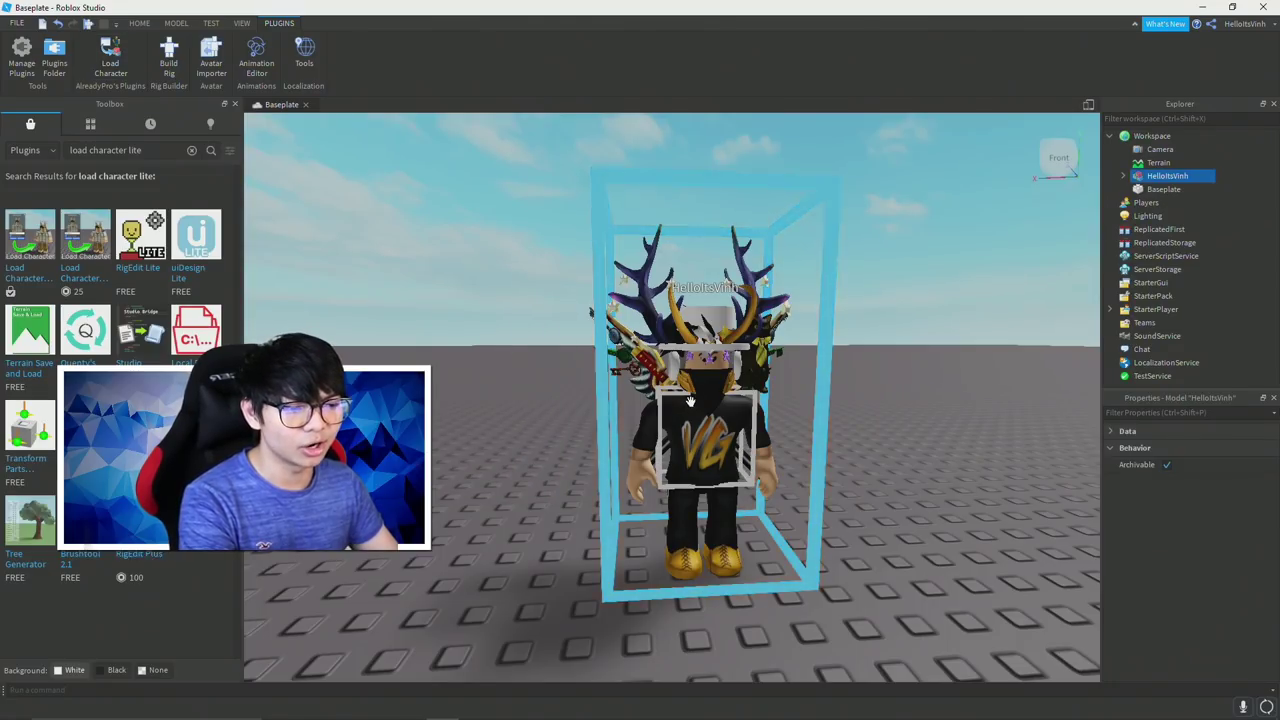
left_click(837, 451)
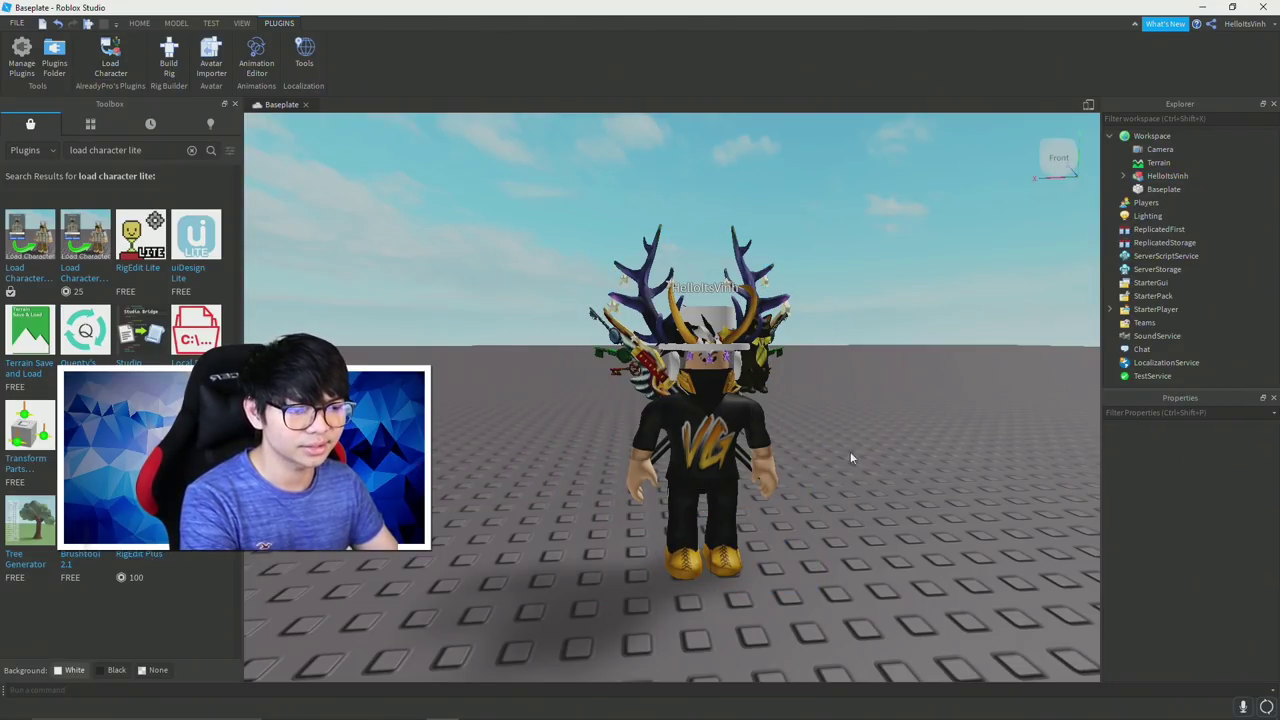
left_click(715, 400)
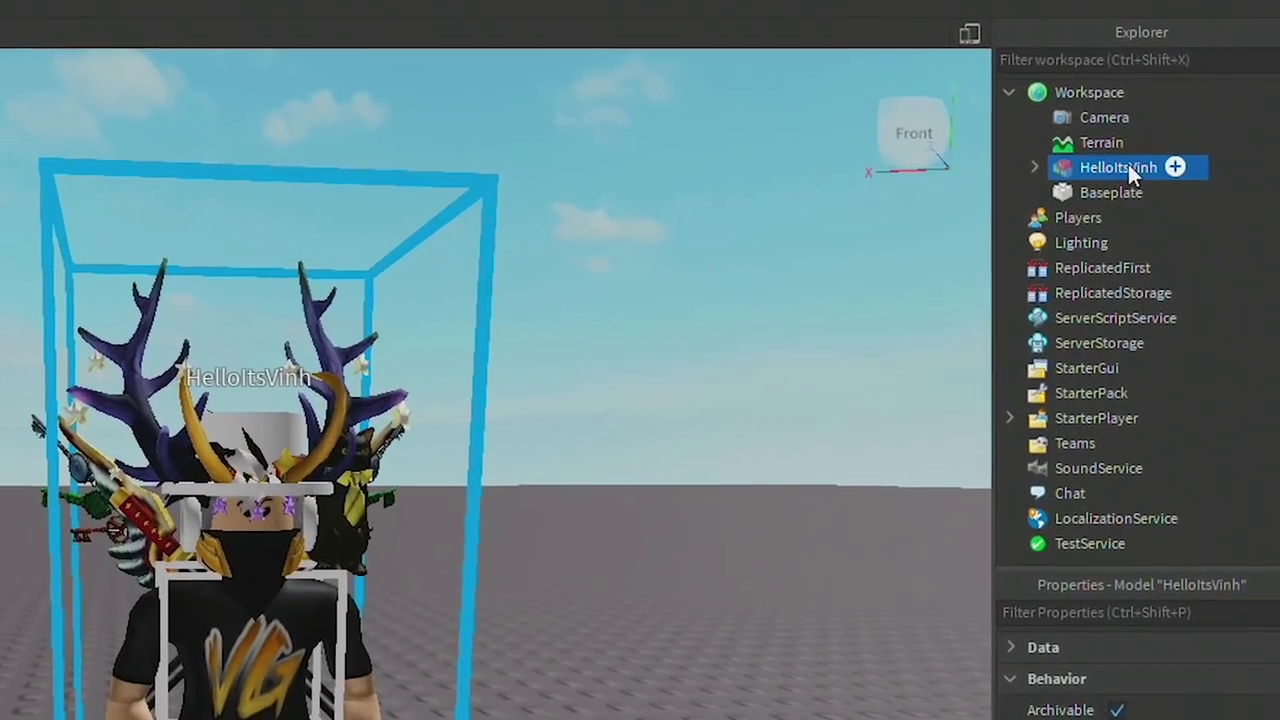
Step: Export the selected avatar with Export Selection, saving it as Avatar in D:\Blender
right_click(982, 57)
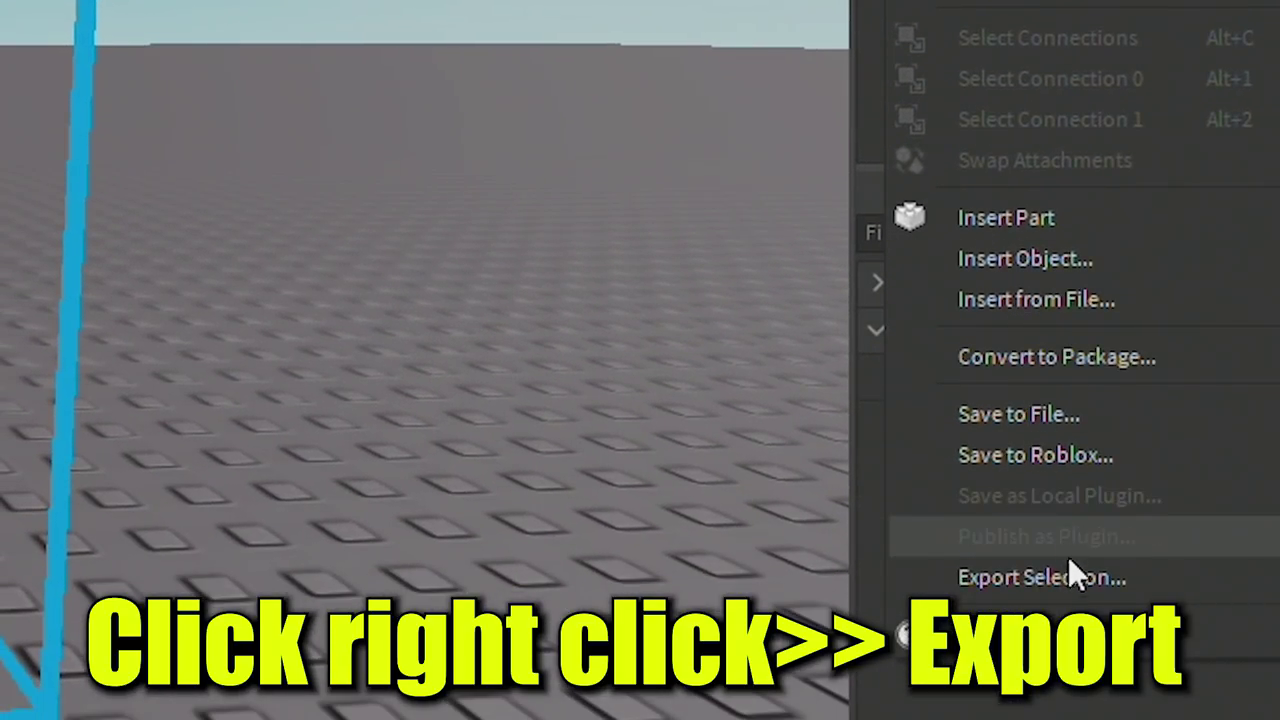
left_click(1097, 580)
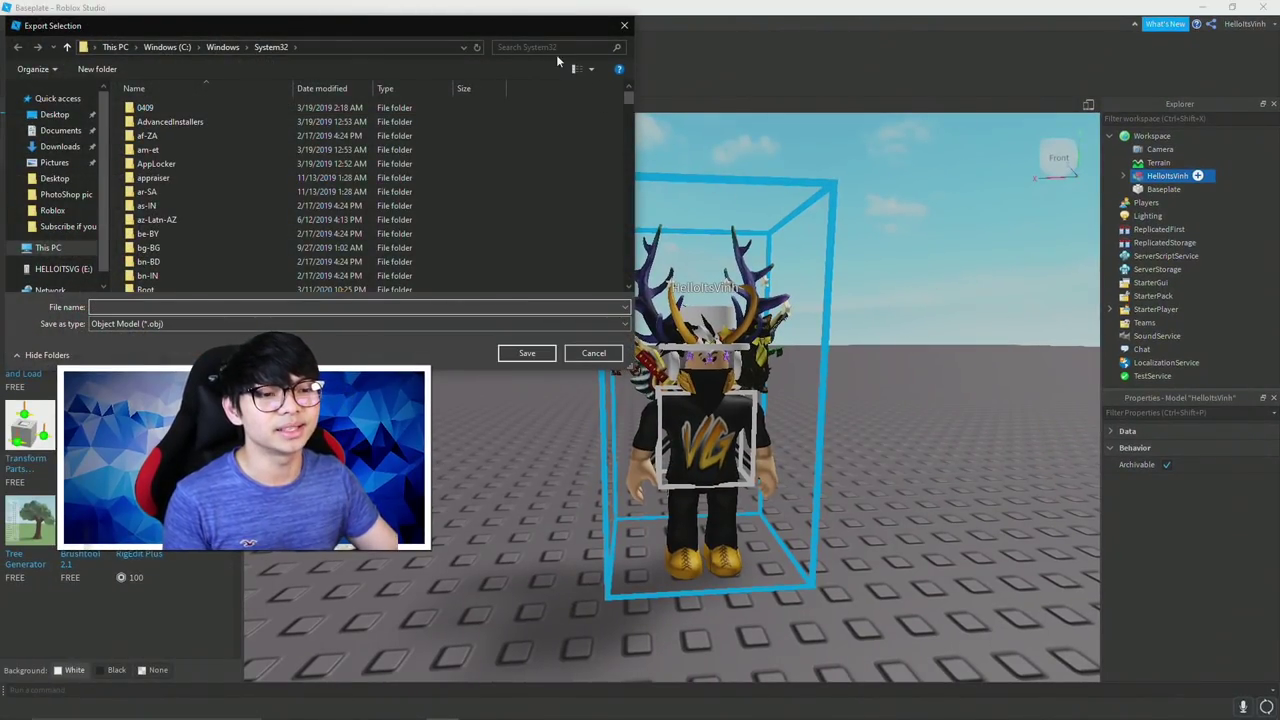
left_click_drag(487, 28, 966, 180)
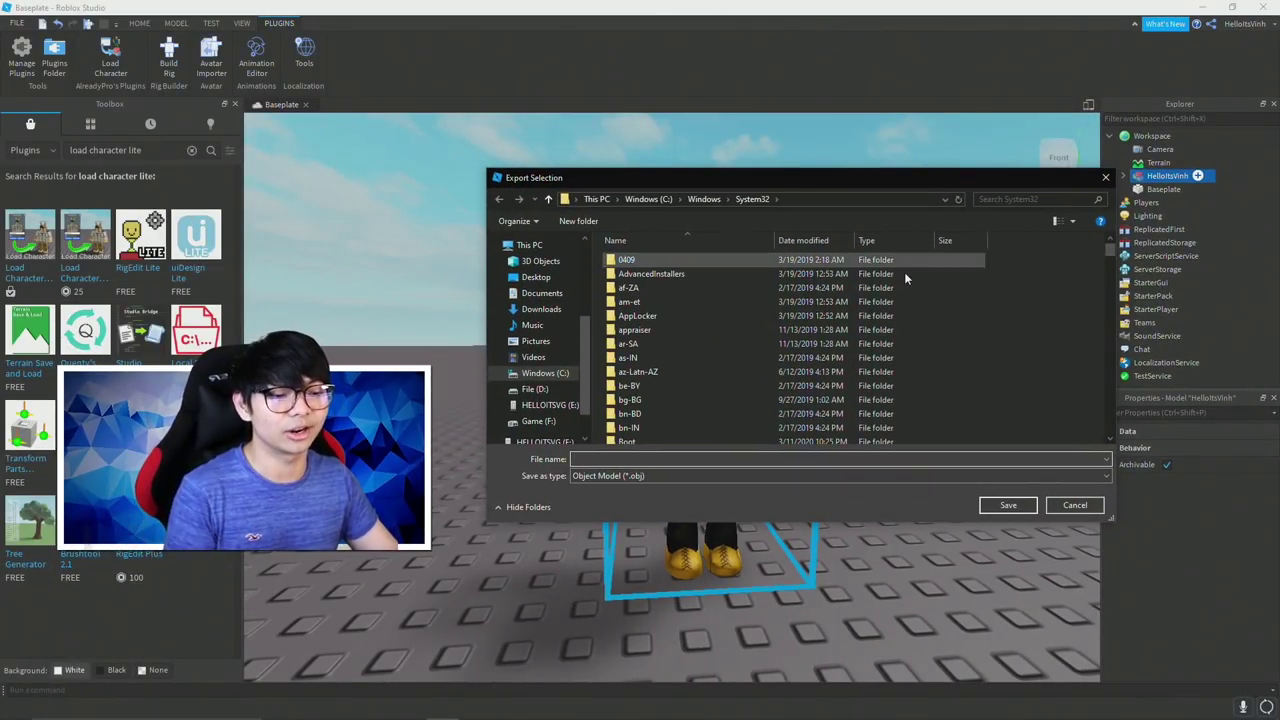
left_click(534, 389)
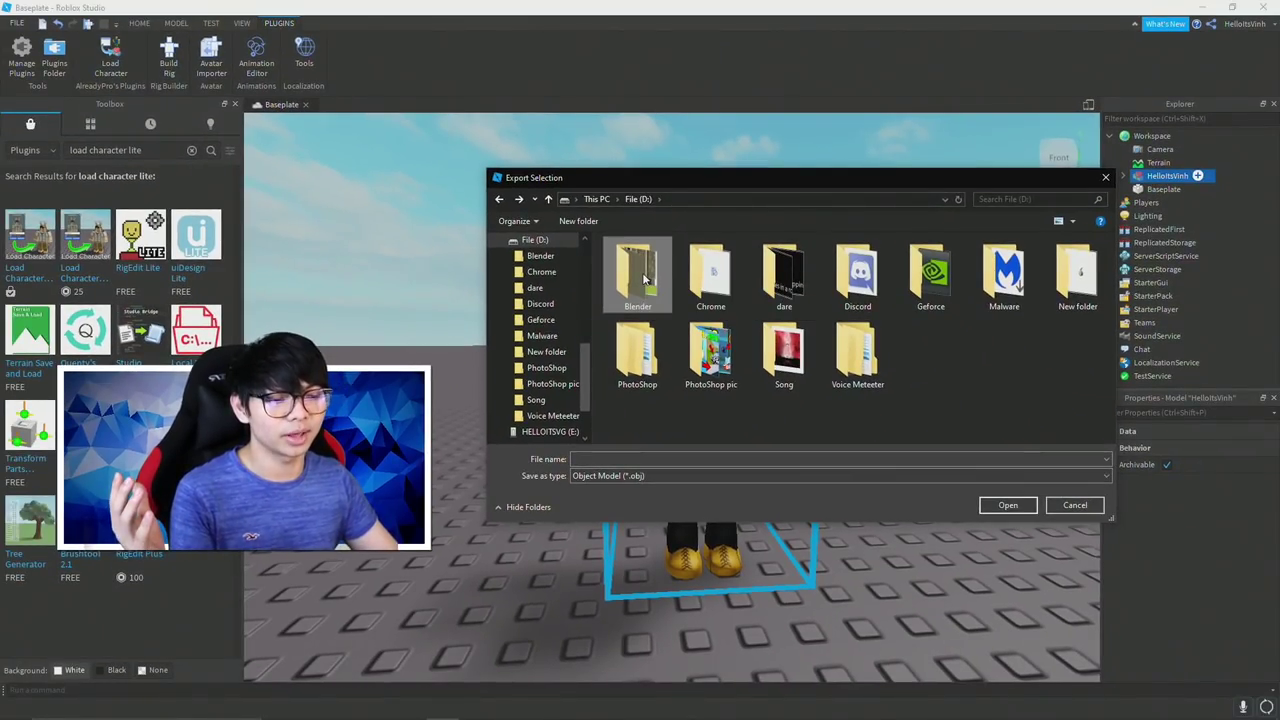
double_click(645, 280)
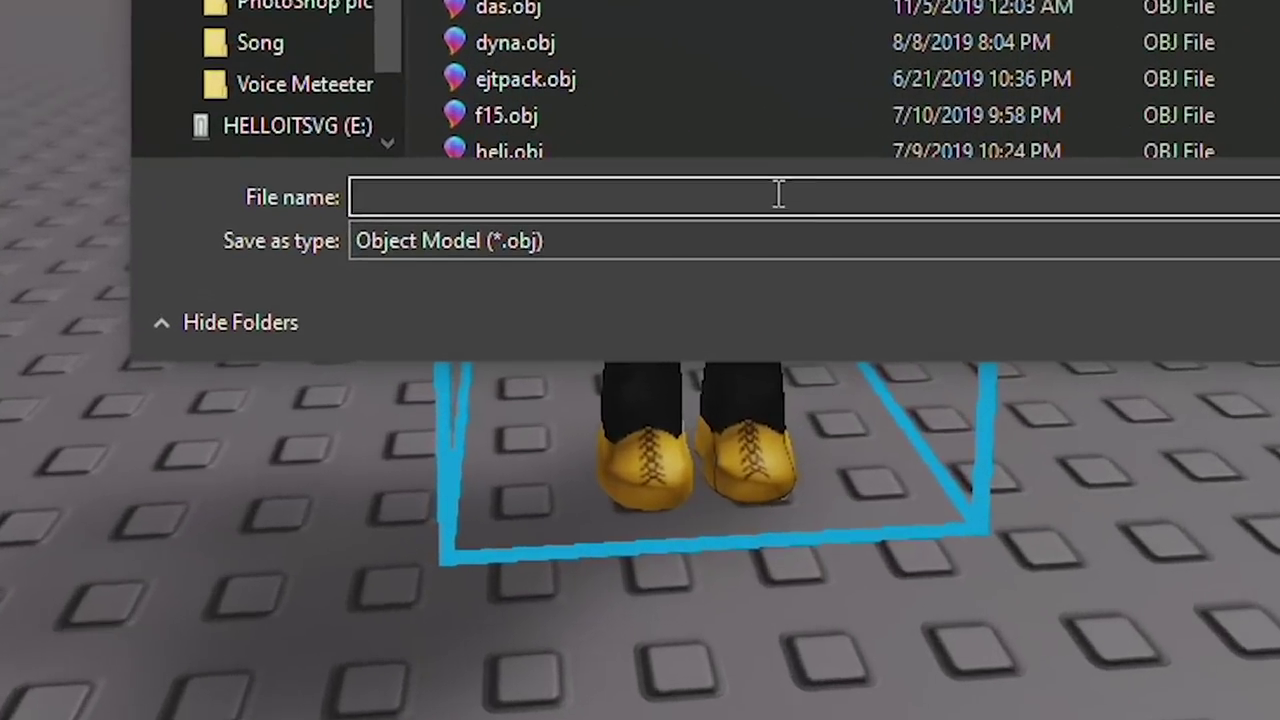
type("Avatar")
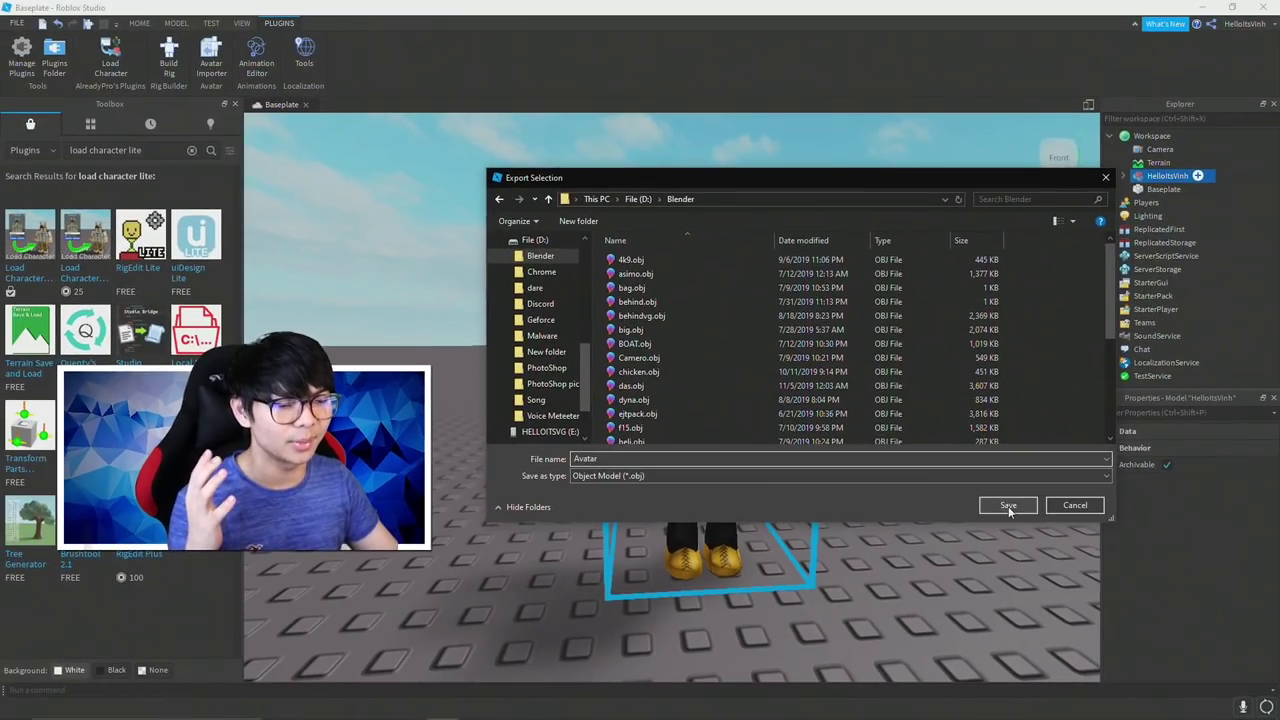
left_click(1008, 506)
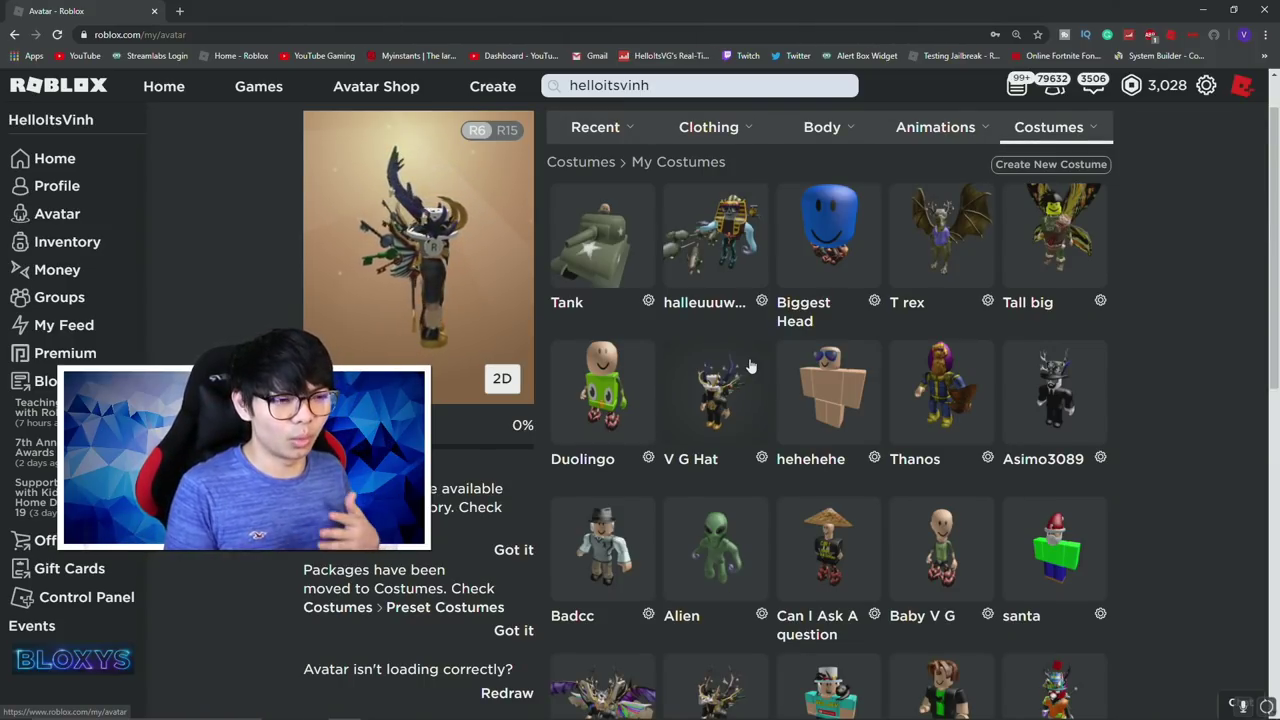
Step: Switch to Blender, dismiss the splash screen, and delete the default cube
key("alt+Tab")
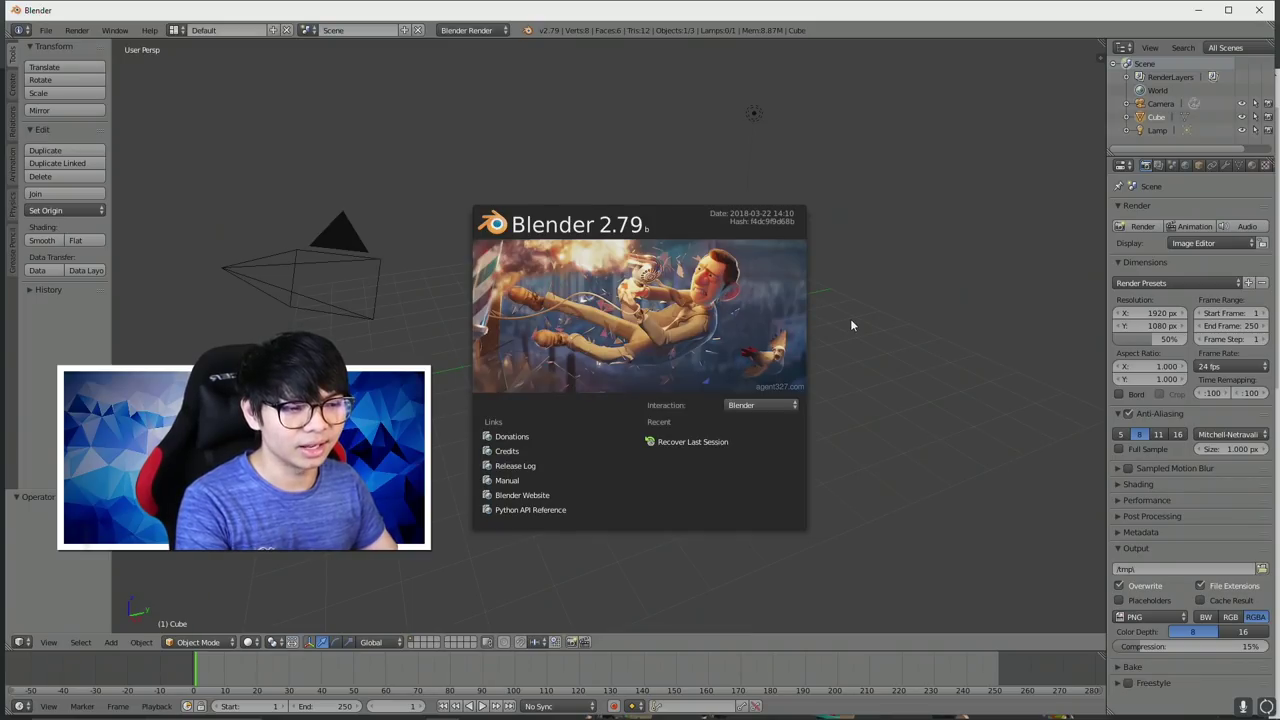
left_click(850, 325)
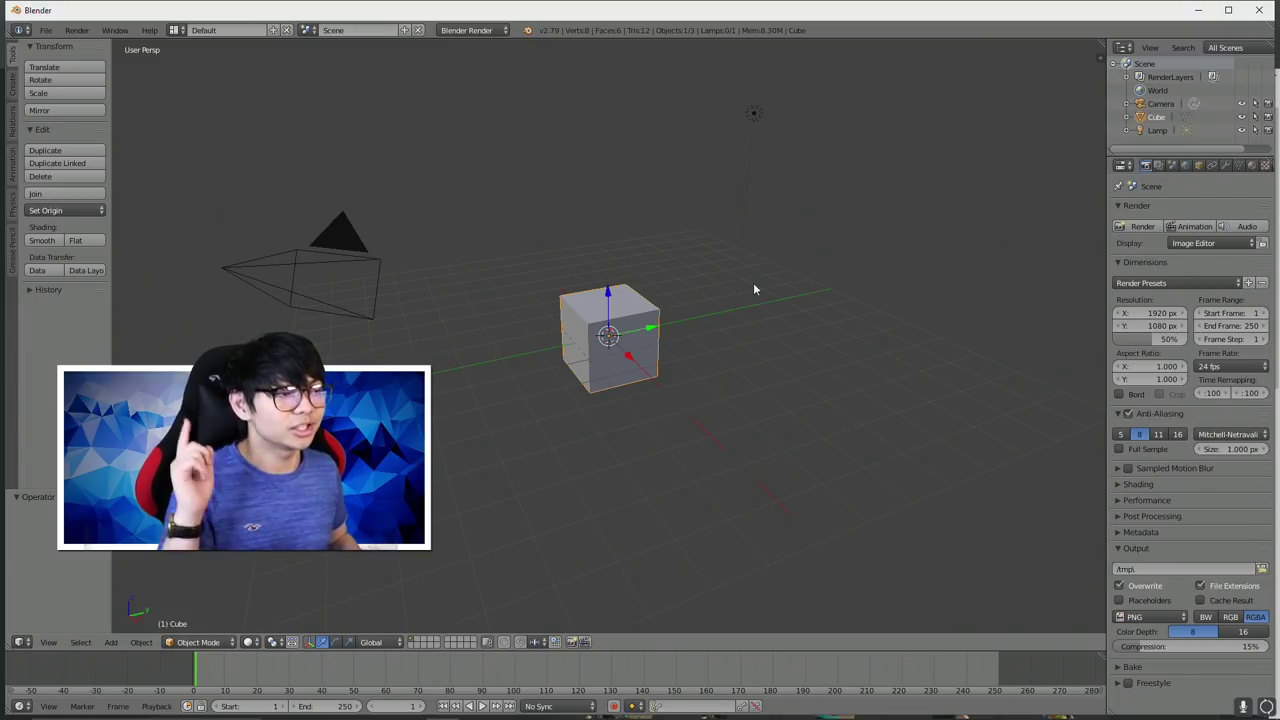
left_click(631, 316)
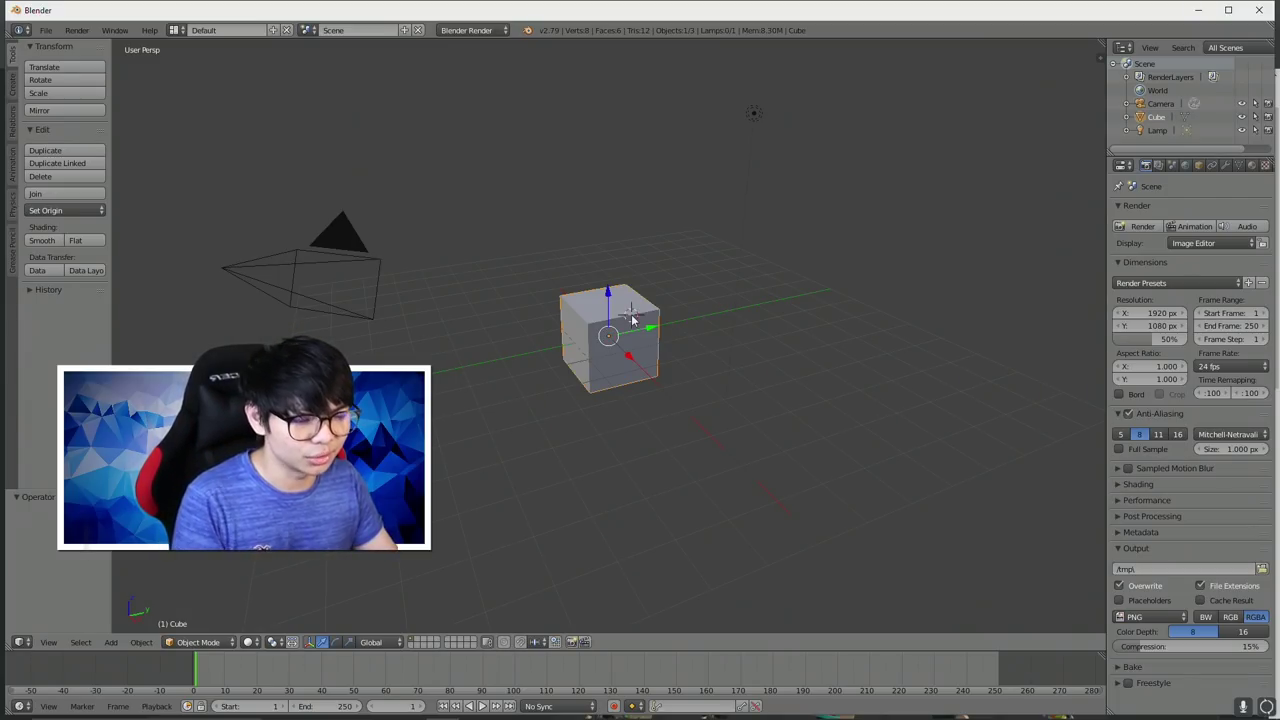
key("Delete")
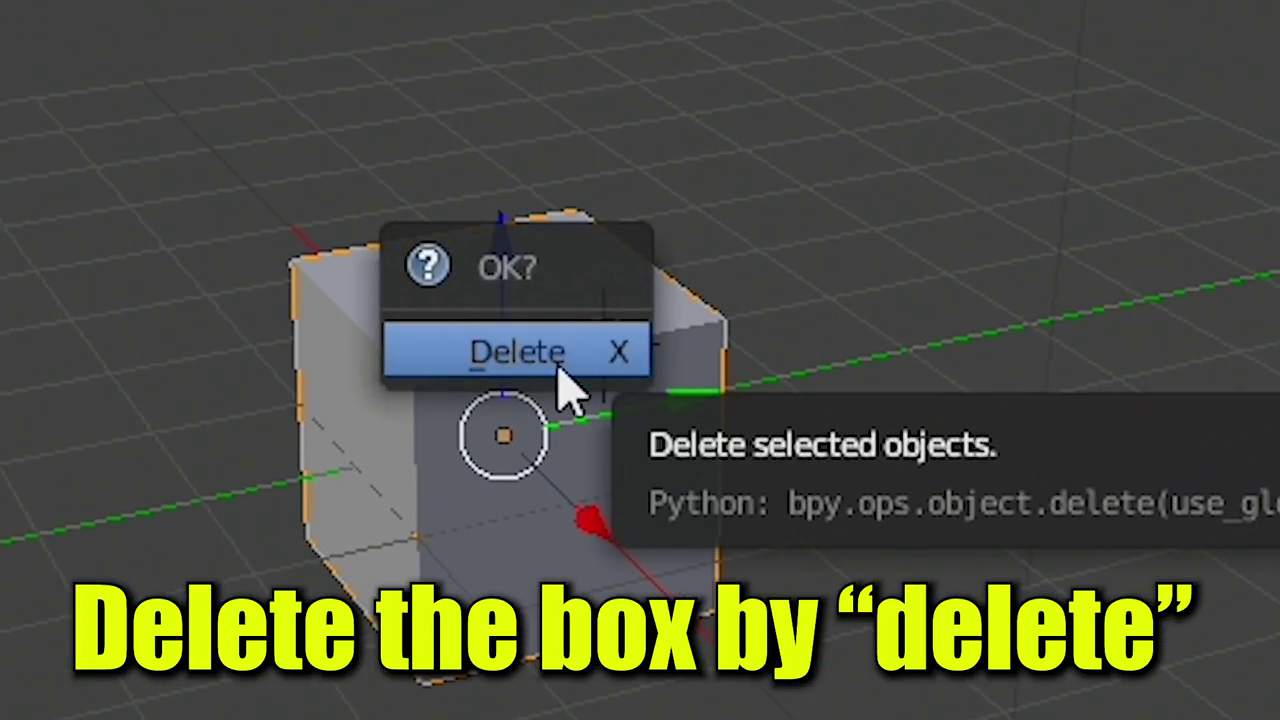
left_click(559, 367)
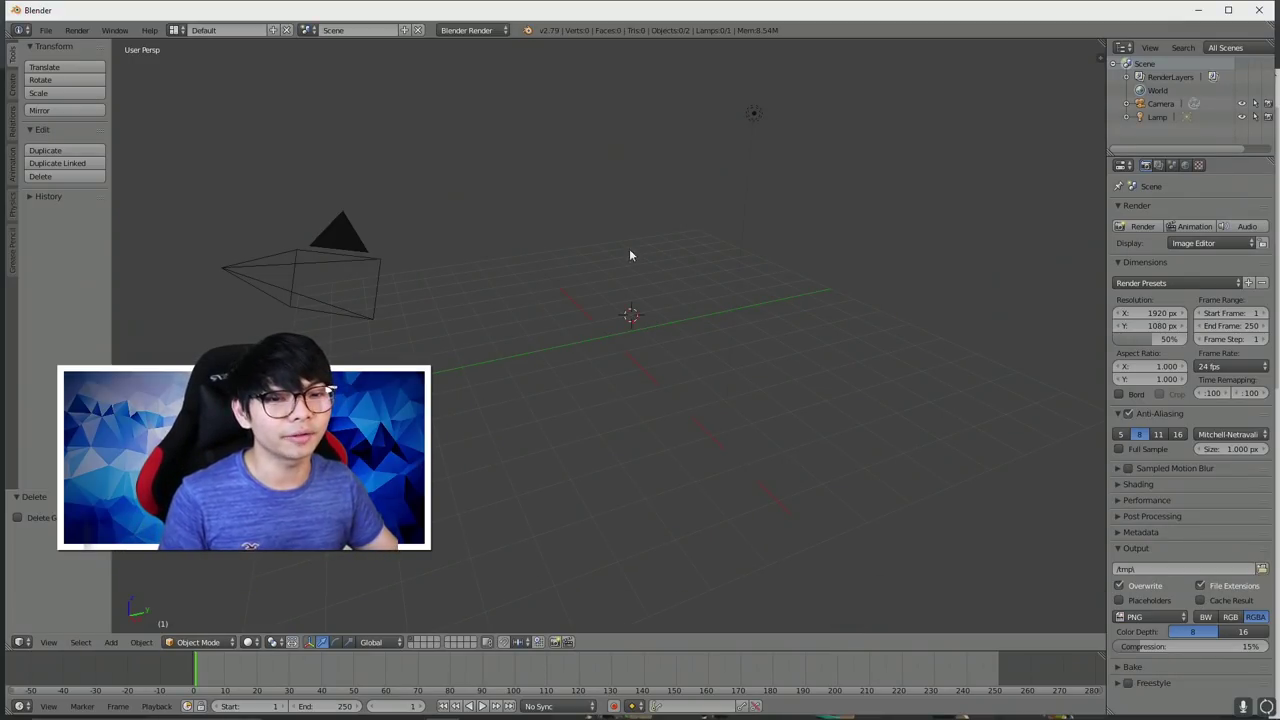
Step: Import D:\Blender\Avatar.obj as a Wavefront (.obj) file
left_click(50, 32)
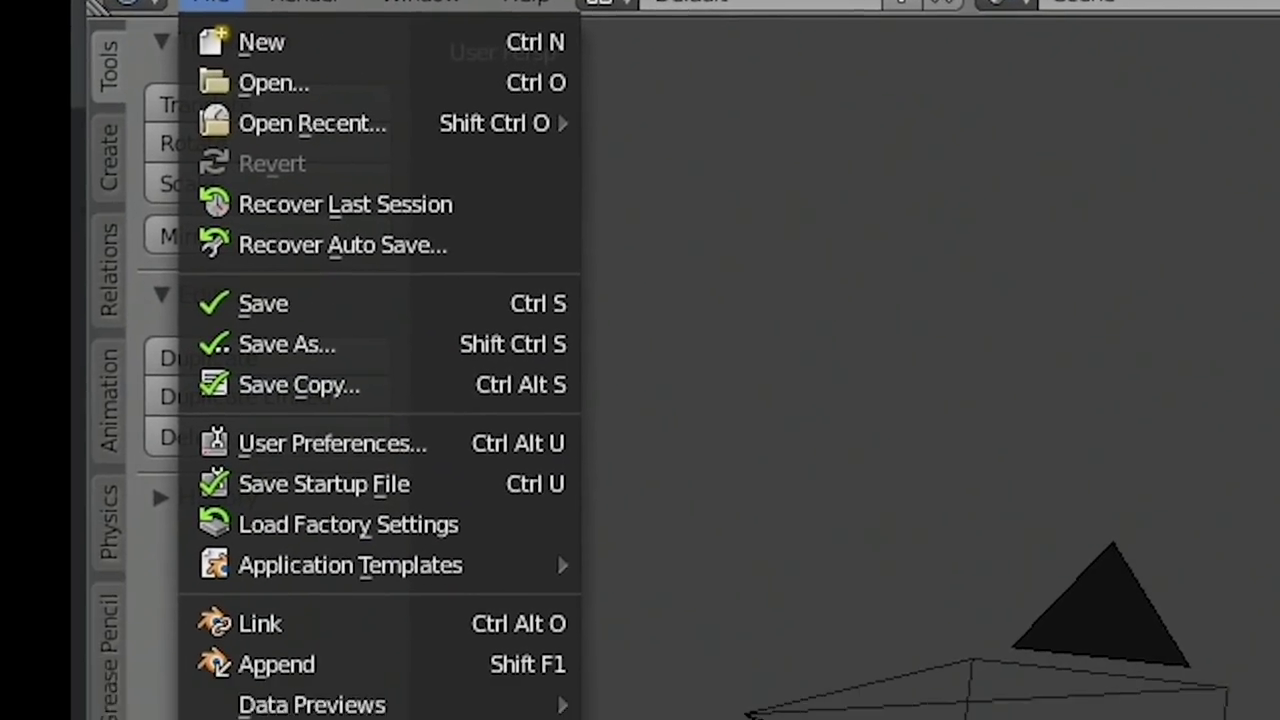
mouse_move(180, 105)
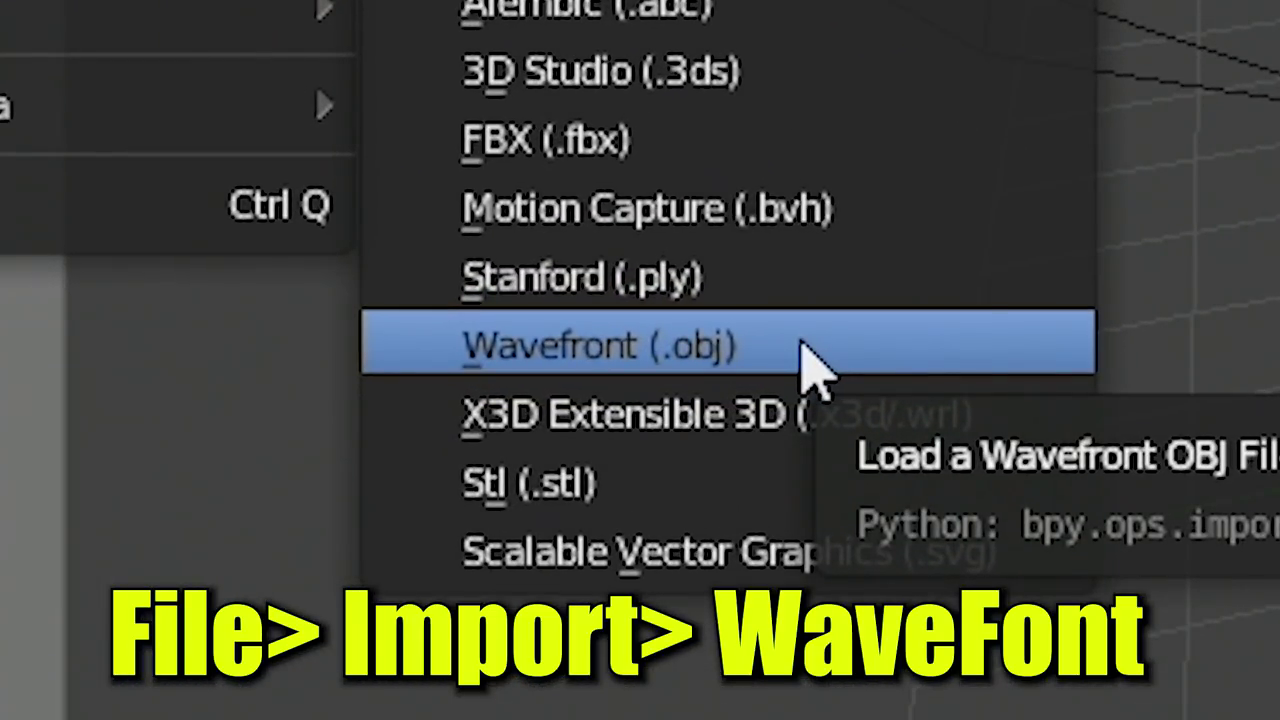
left_click(810, 350)
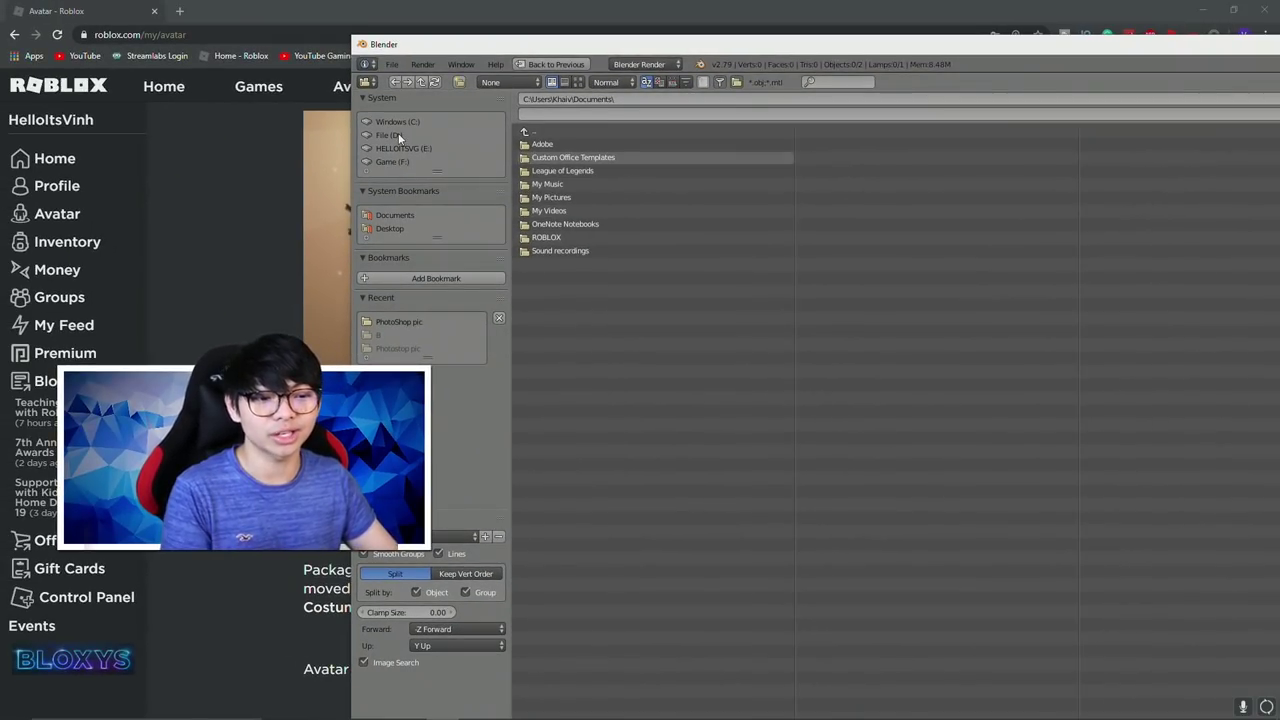
left_click(389, 135)
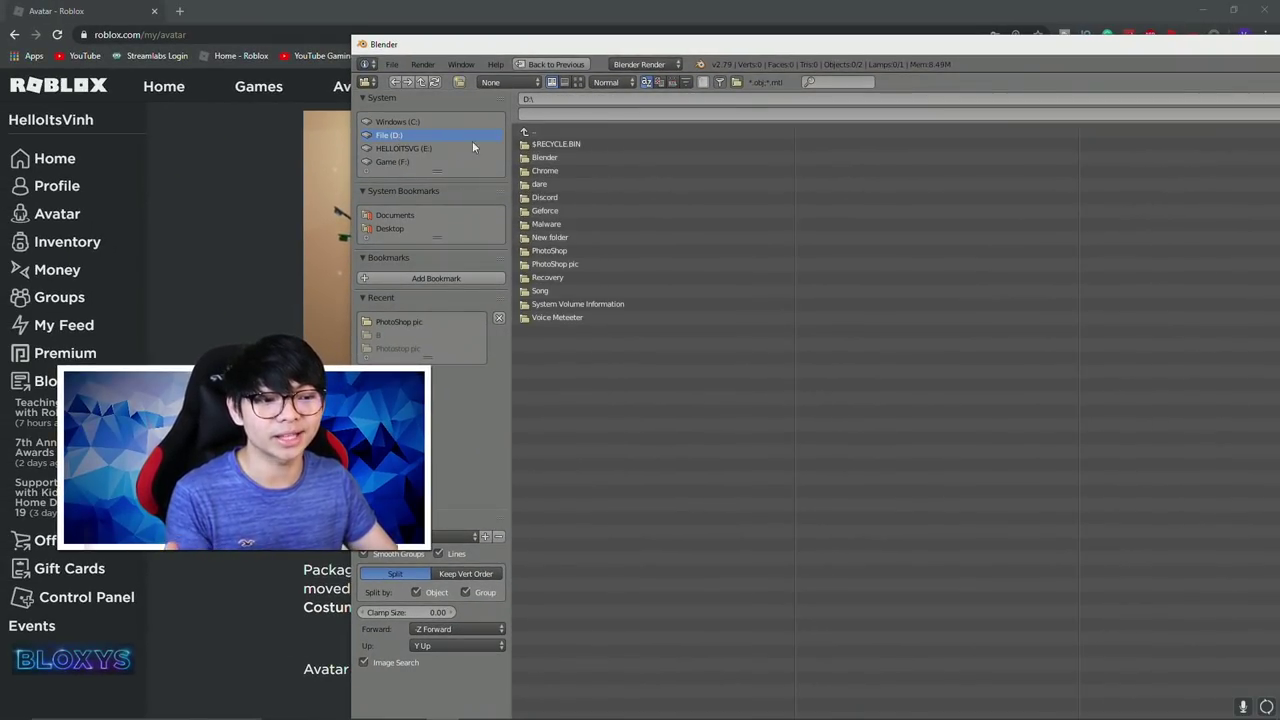
left_click(571, 160)
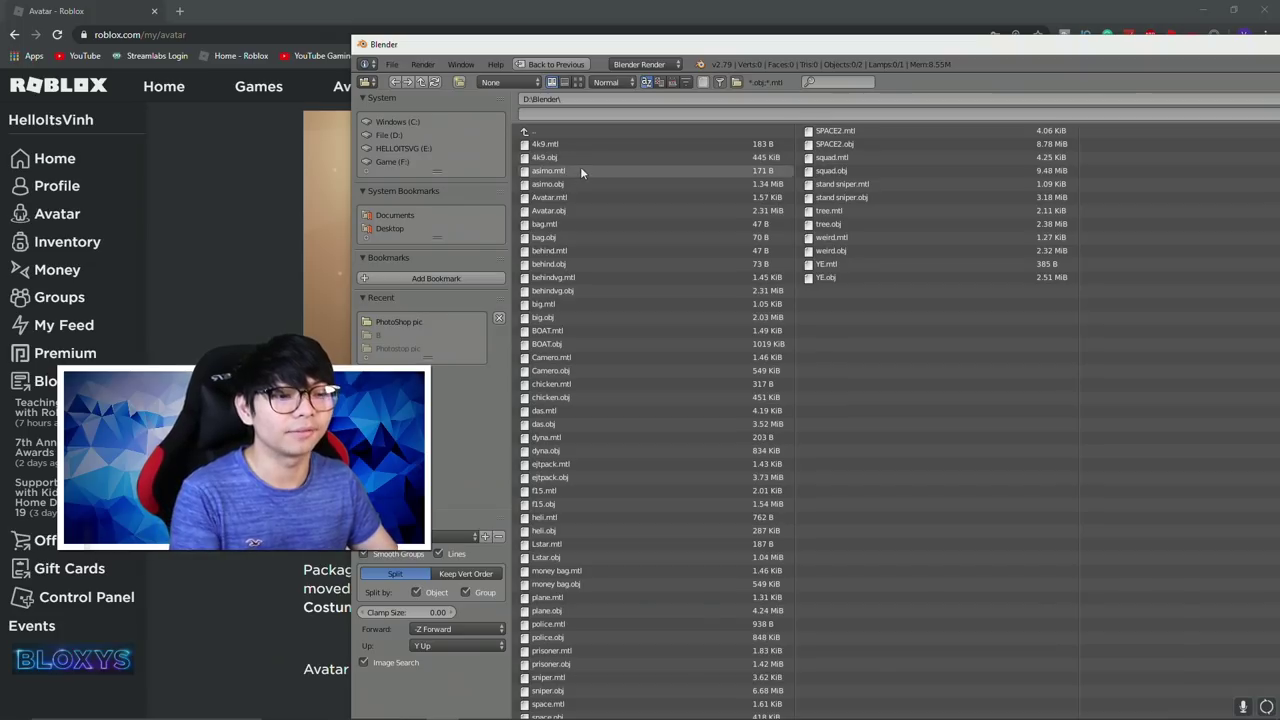
left_click(568, 211)
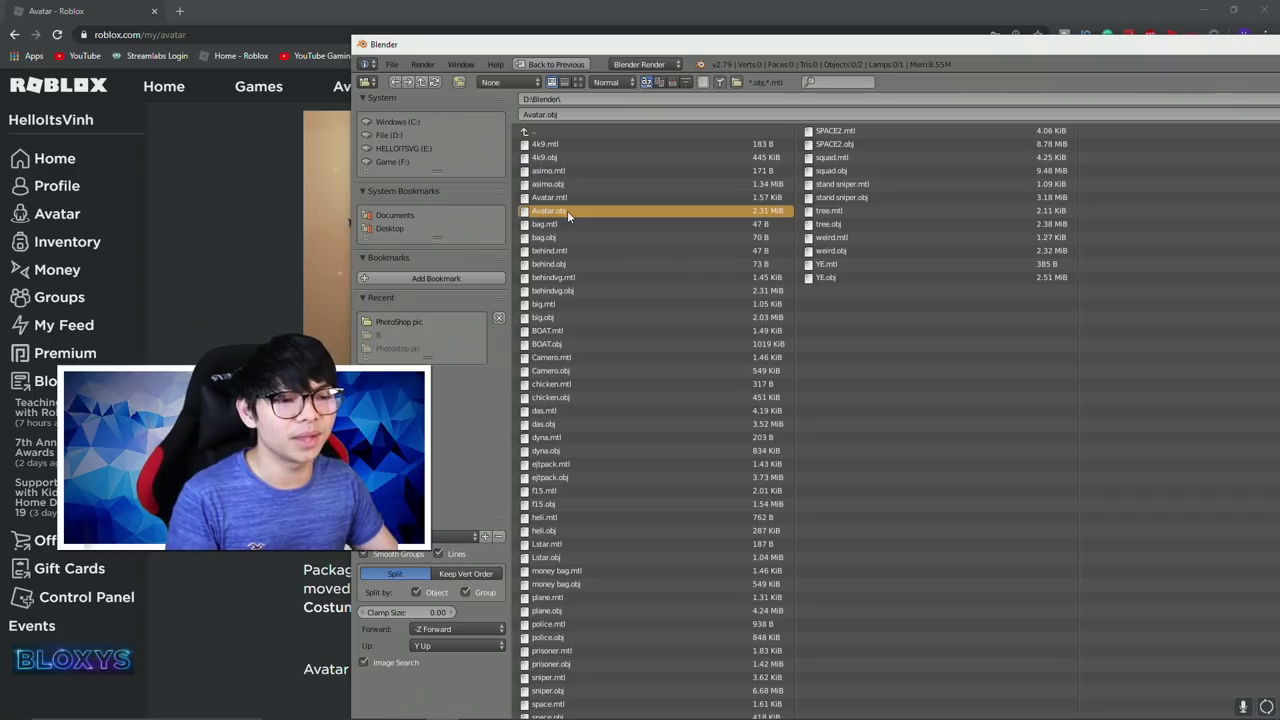
double_click(567, 210)
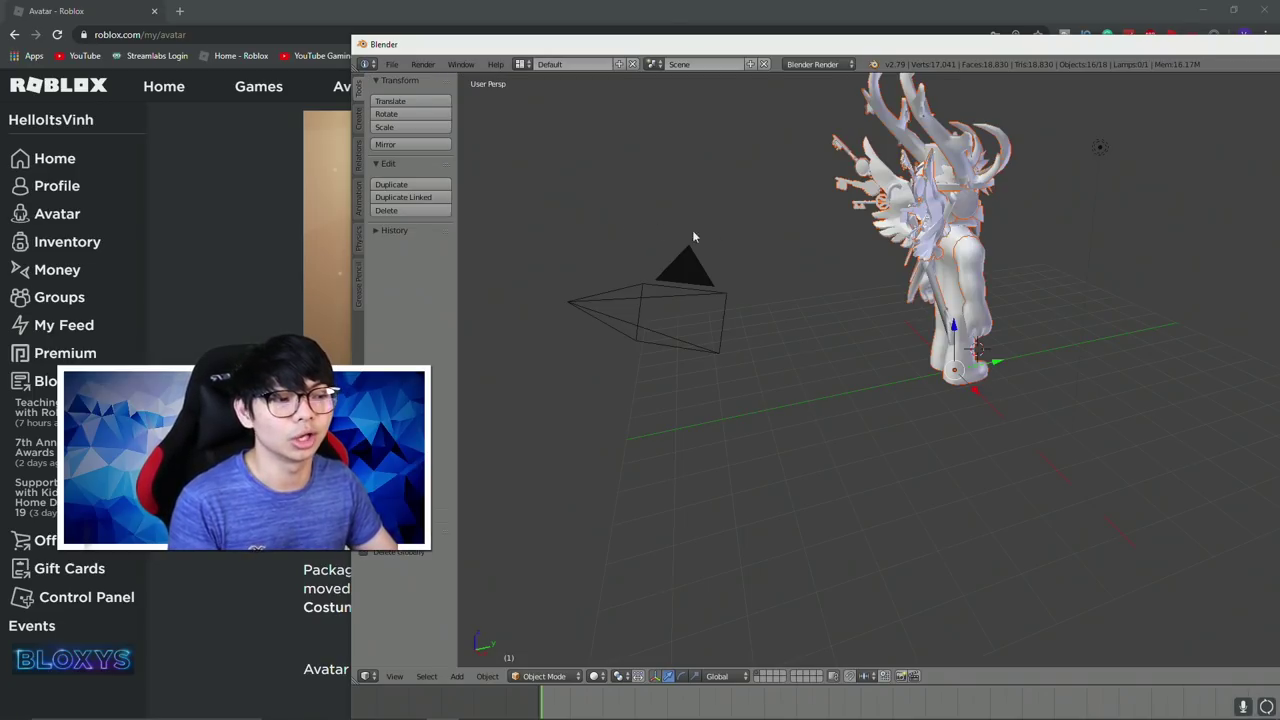
Step: Nudge the avatar twice, maximize the Blender window, and switch the viewport to Textured Solid shading
key("g")
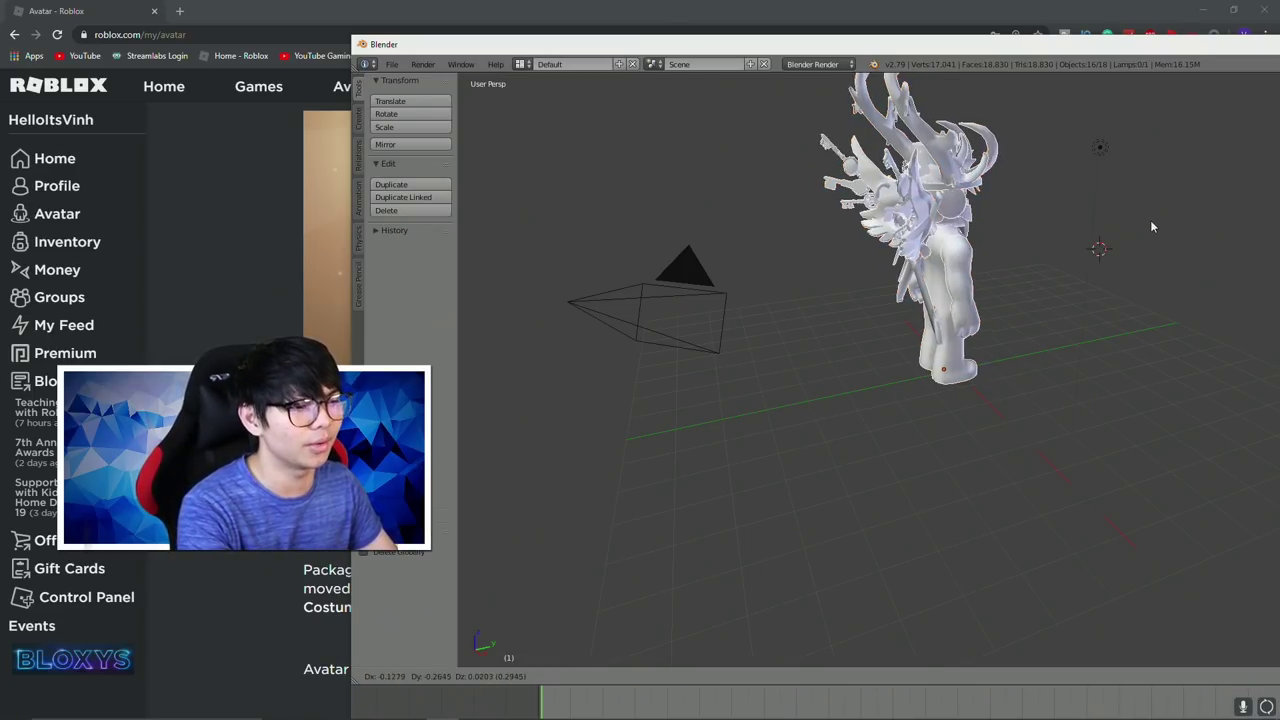
left_click(1164, 218)
key("super+Up")
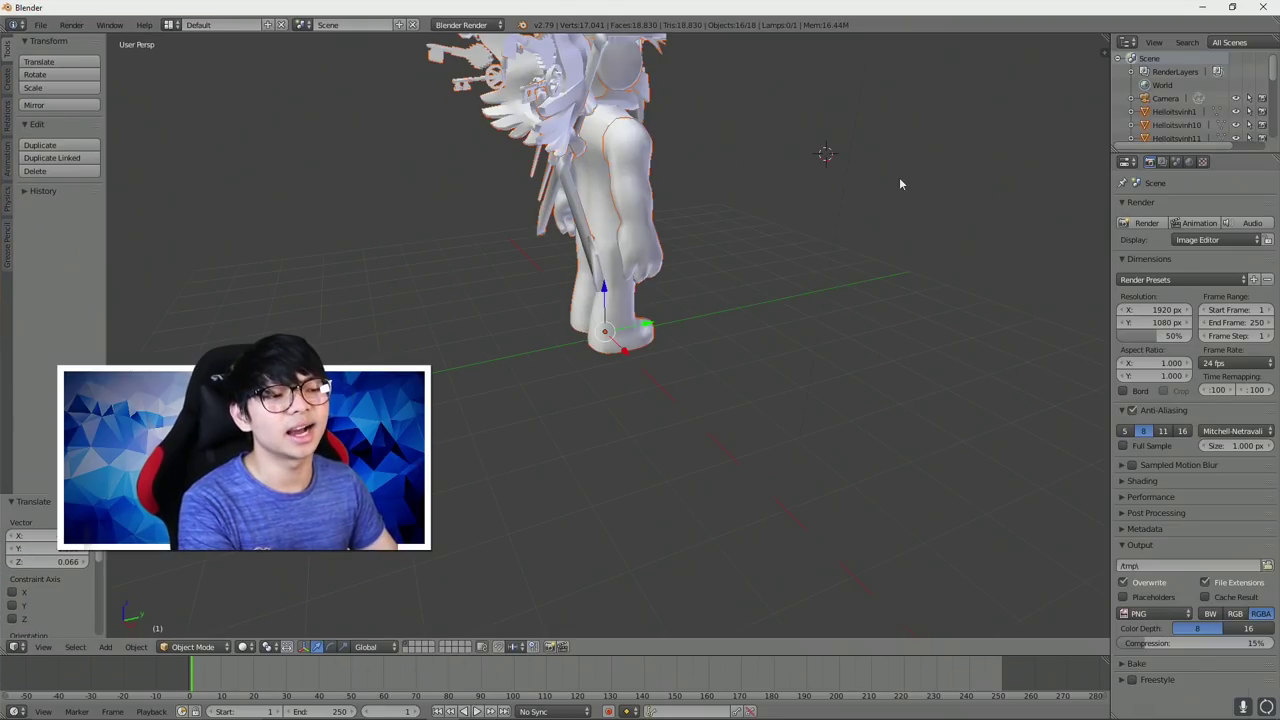
key("g")
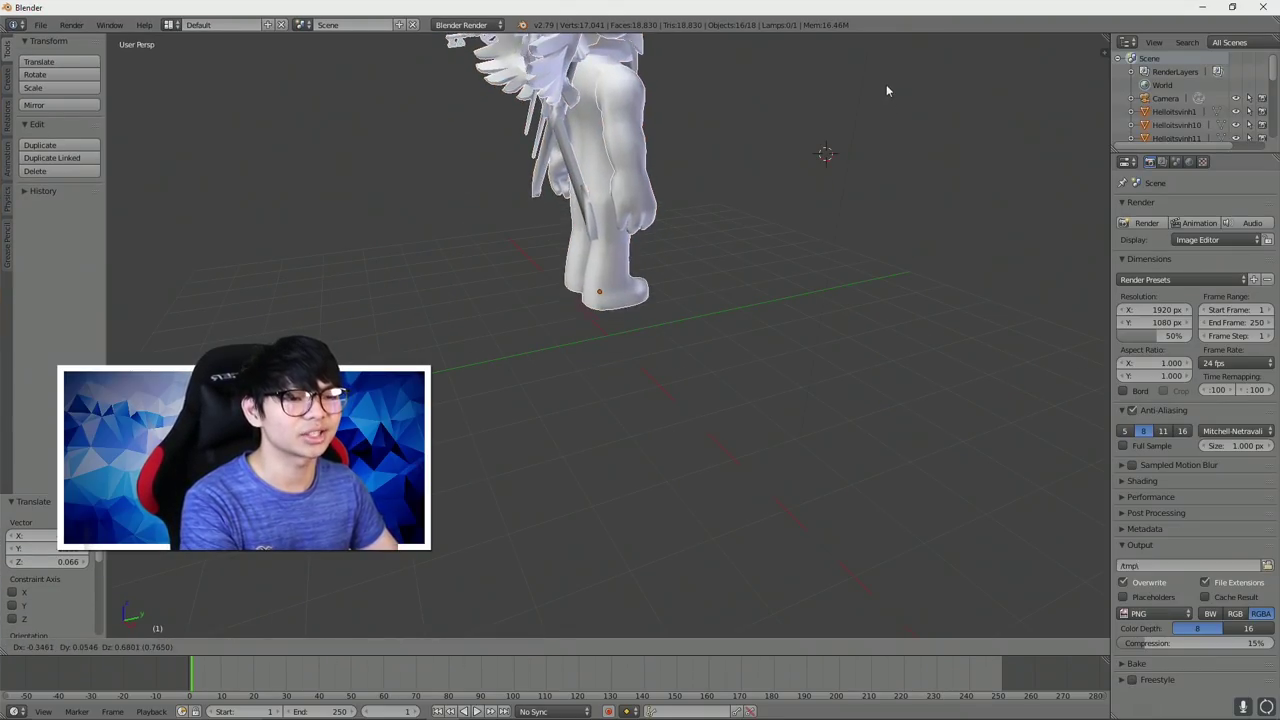
left_click(880, 127)
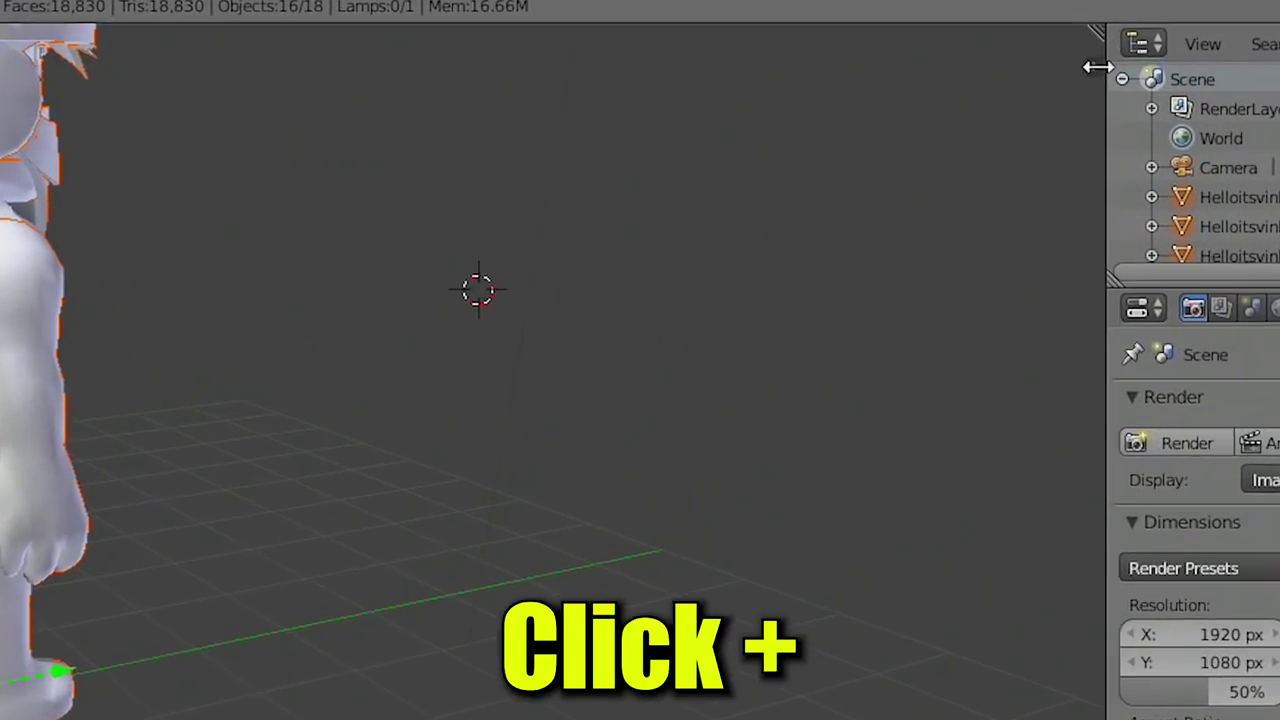
left_click(1085, 87)
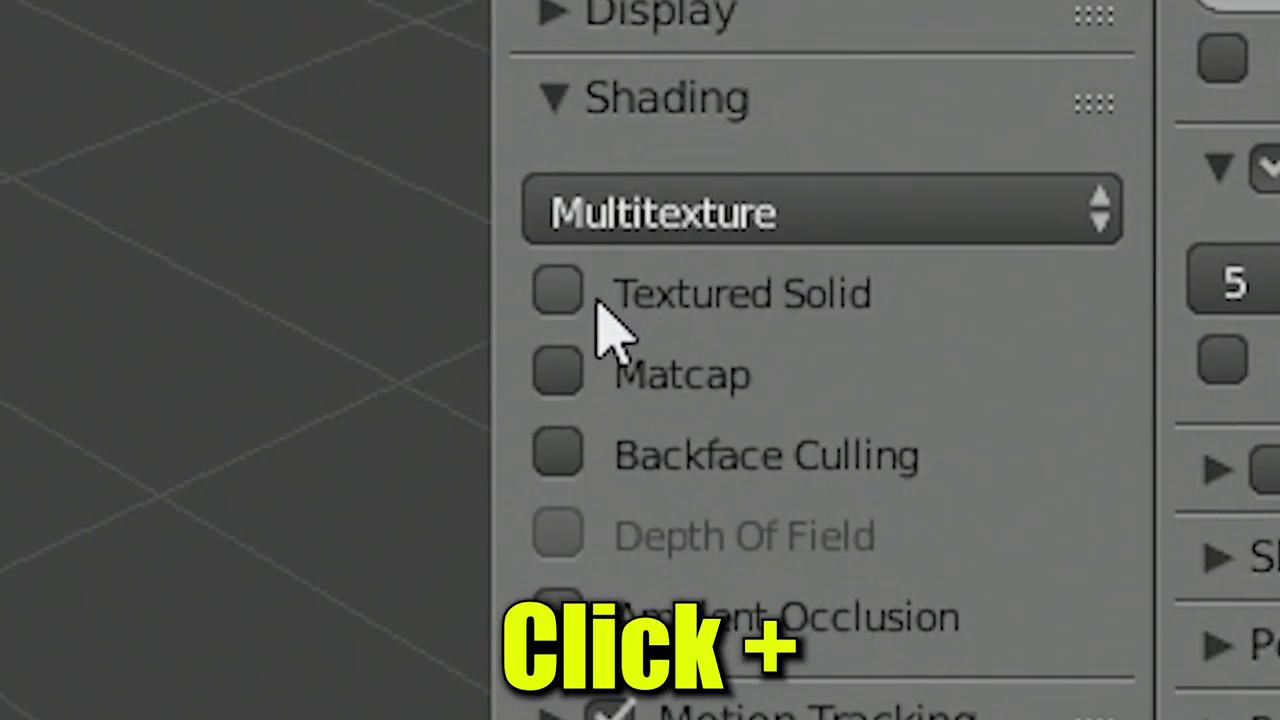
left_click(562, 292)
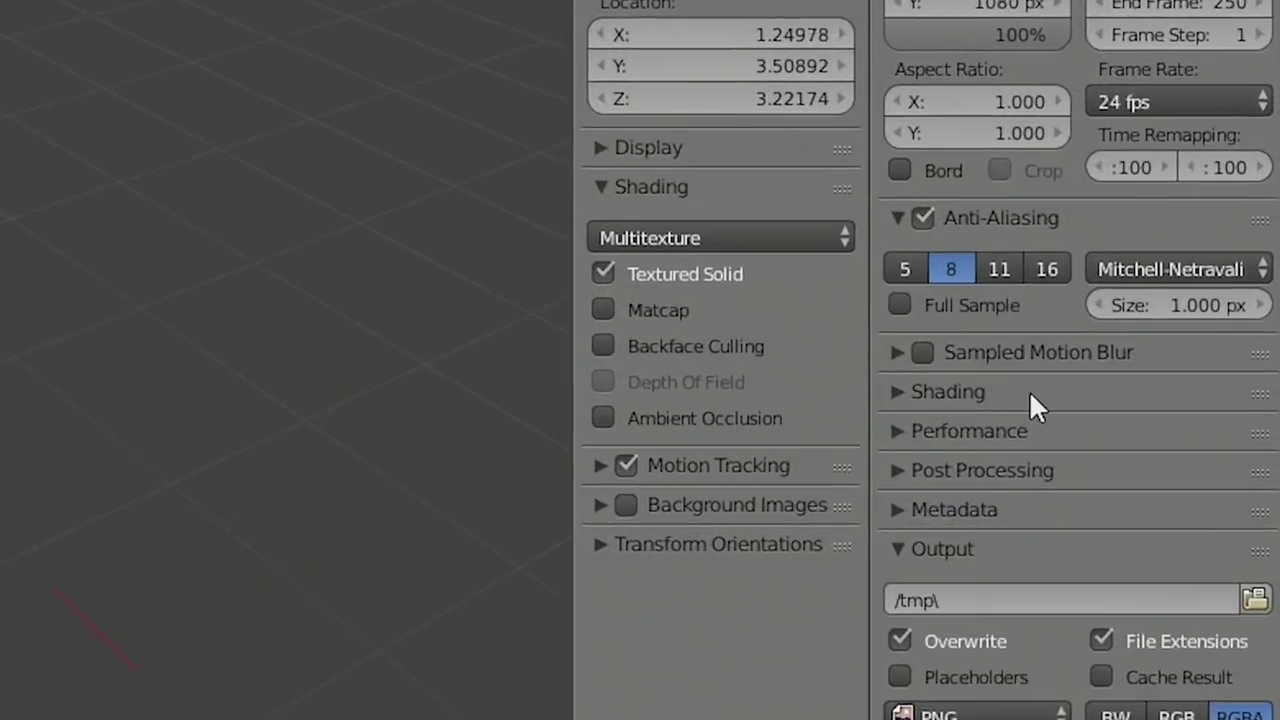
Step: Set the render background alpha to transparent
left_click(1178, 482)
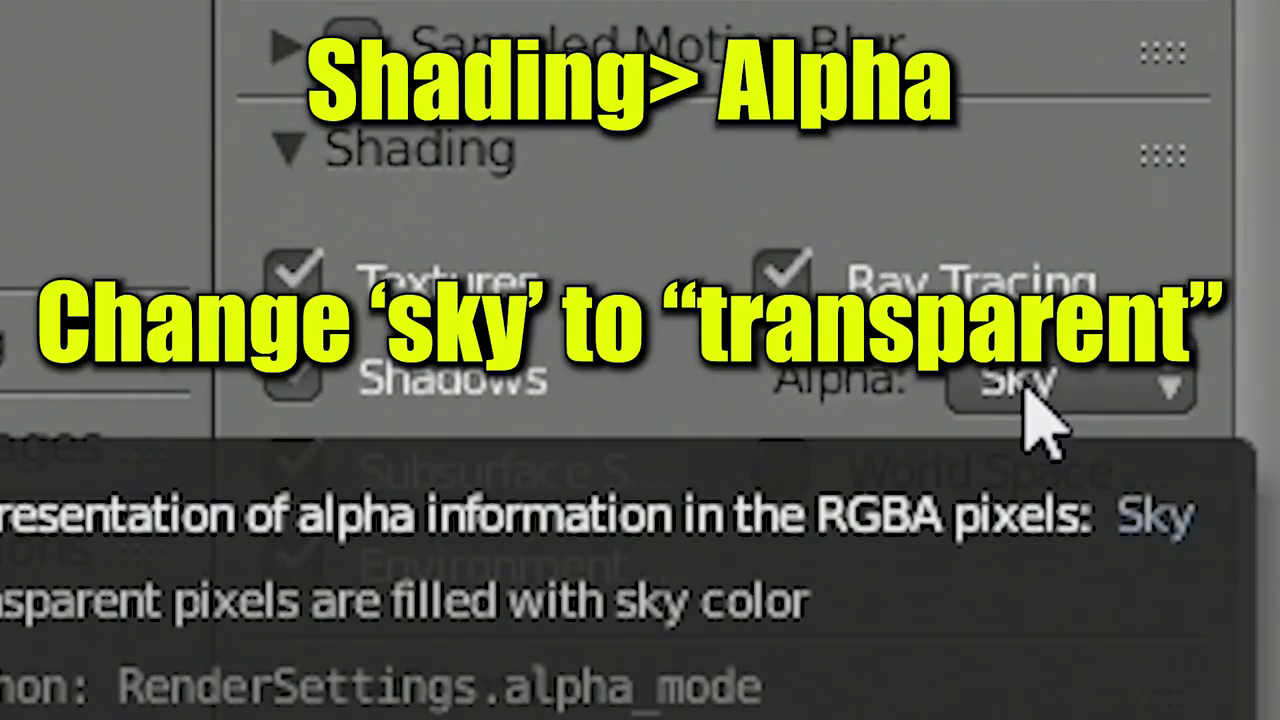
left_click(1022, 390)
left_click(970, 183)
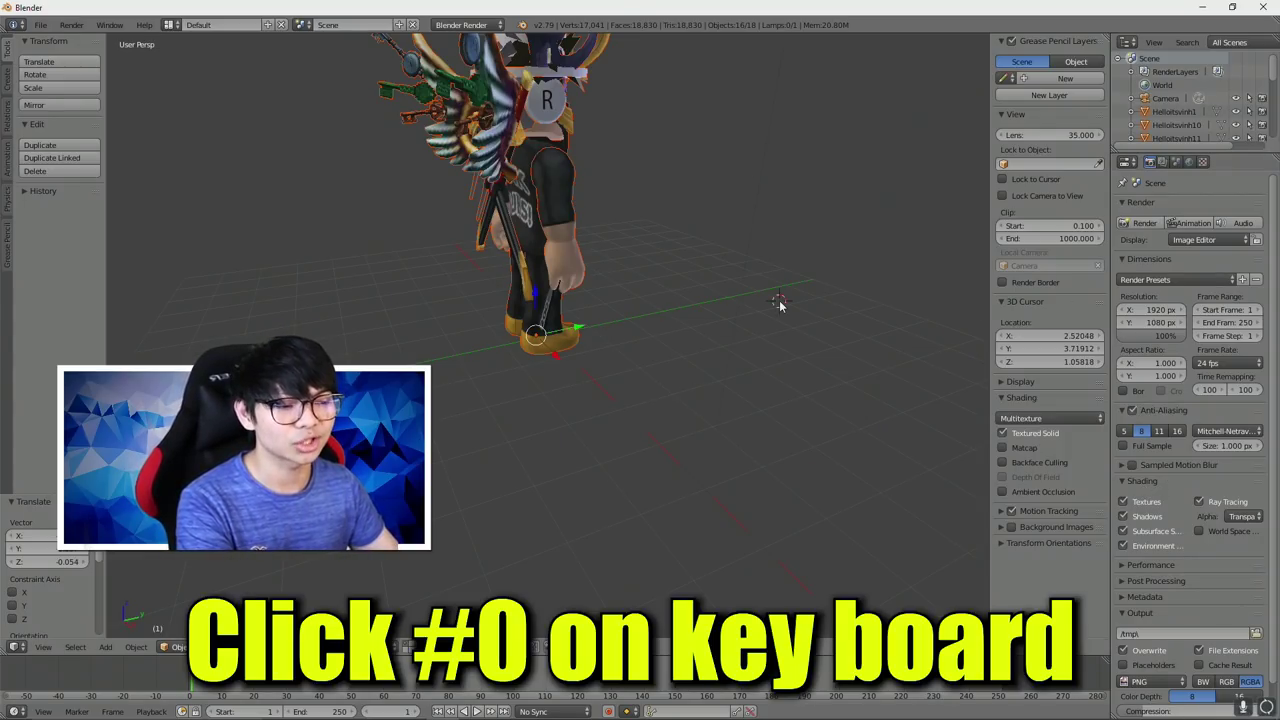
Step: From camera view, fly the camera with W, A, S, D until the avatar is centred front-on
key("KP_0")
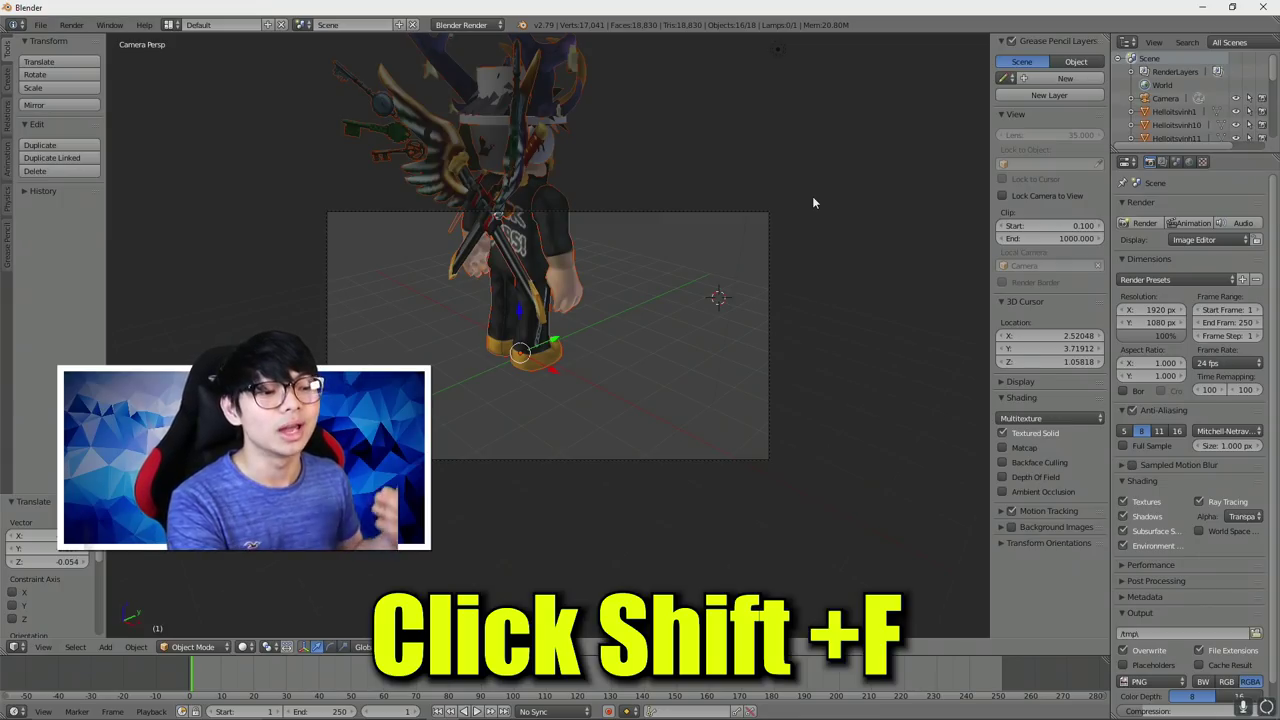
key("shift+f")
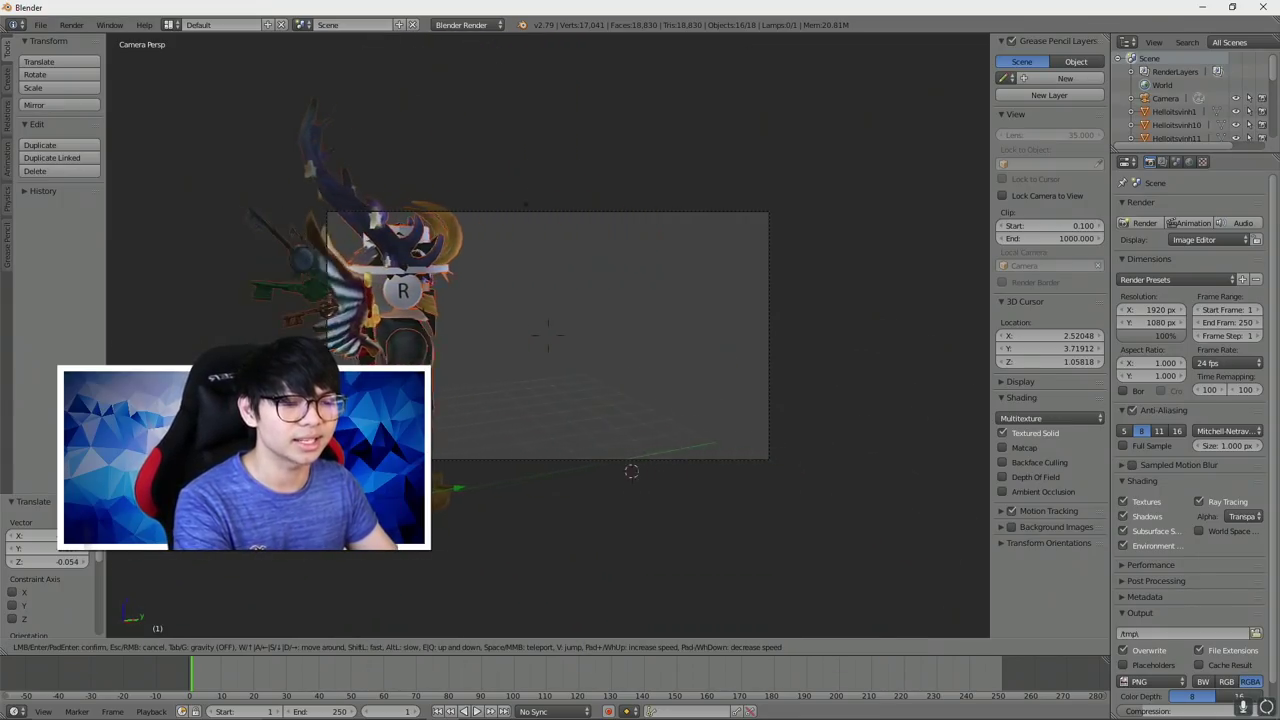
key("s")
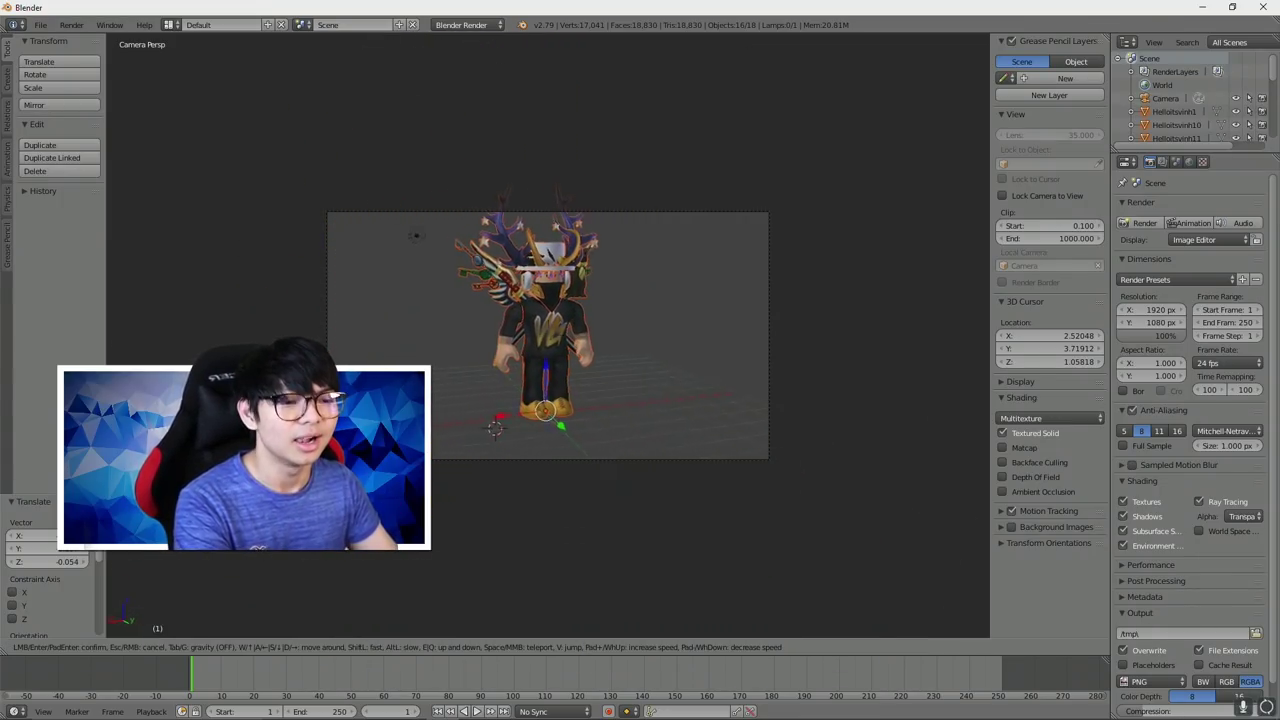
key("d")
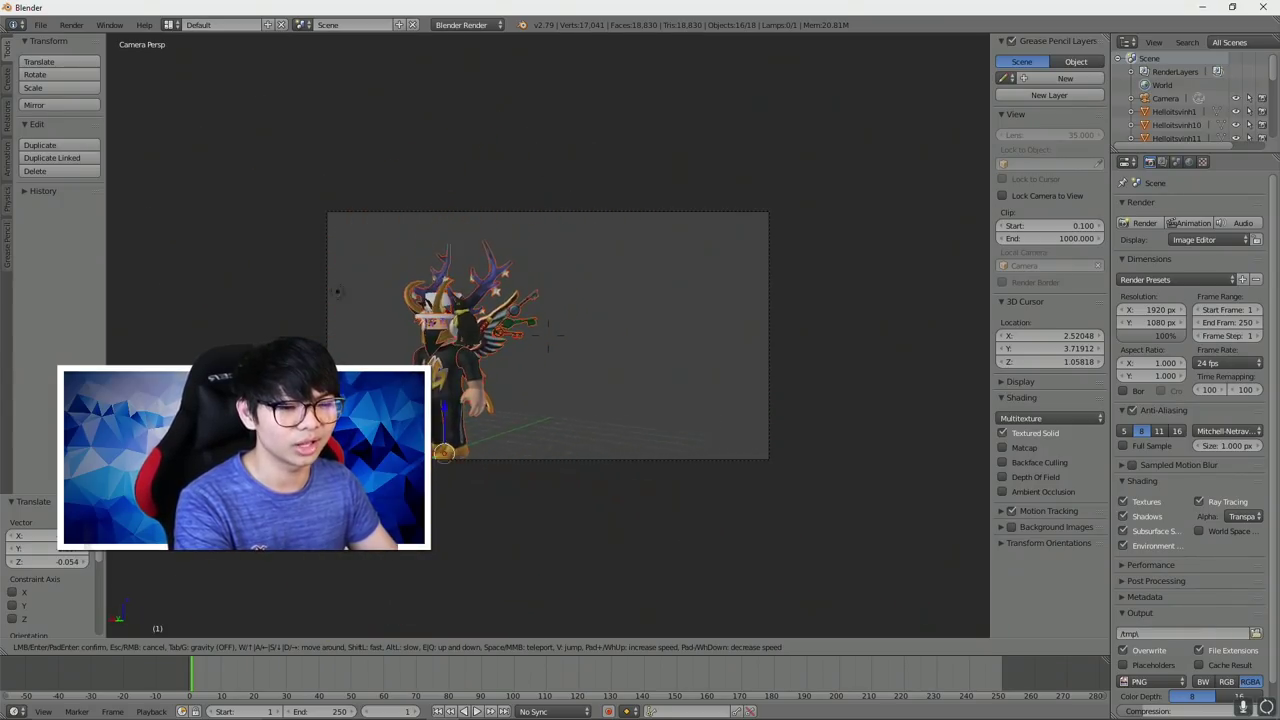
key("d")
key("w")
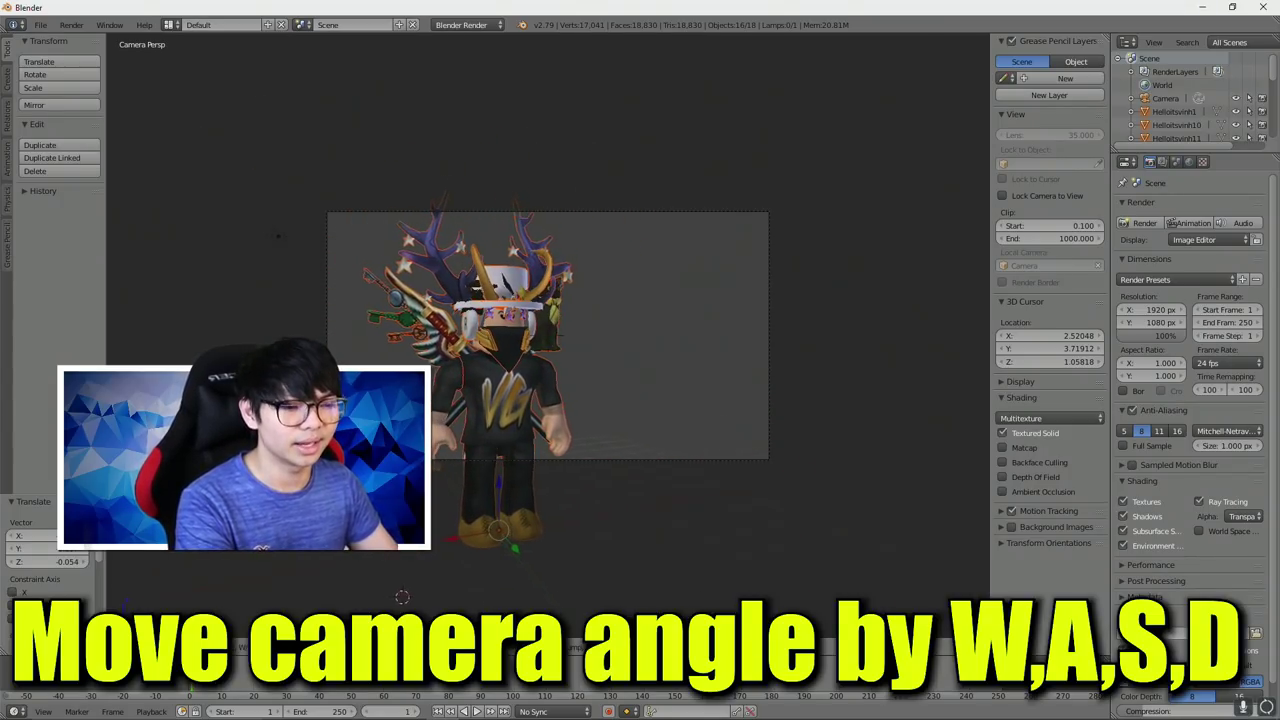
key("w")
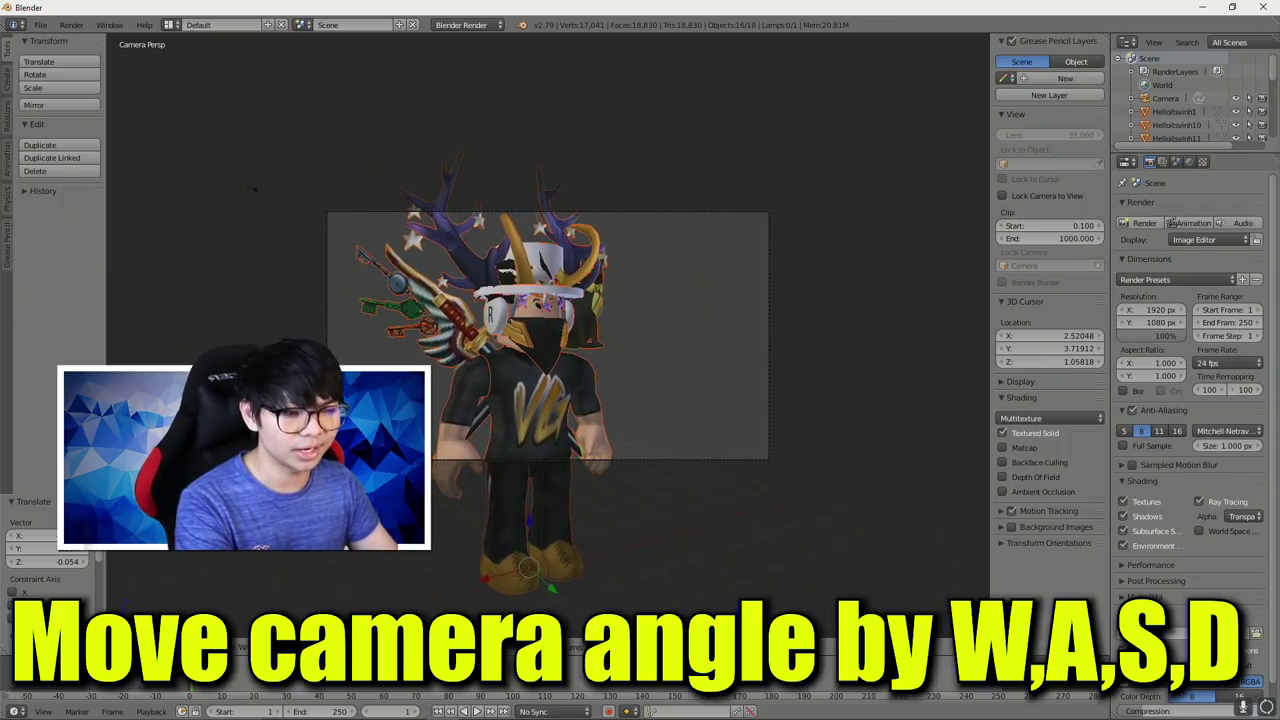
key("w")
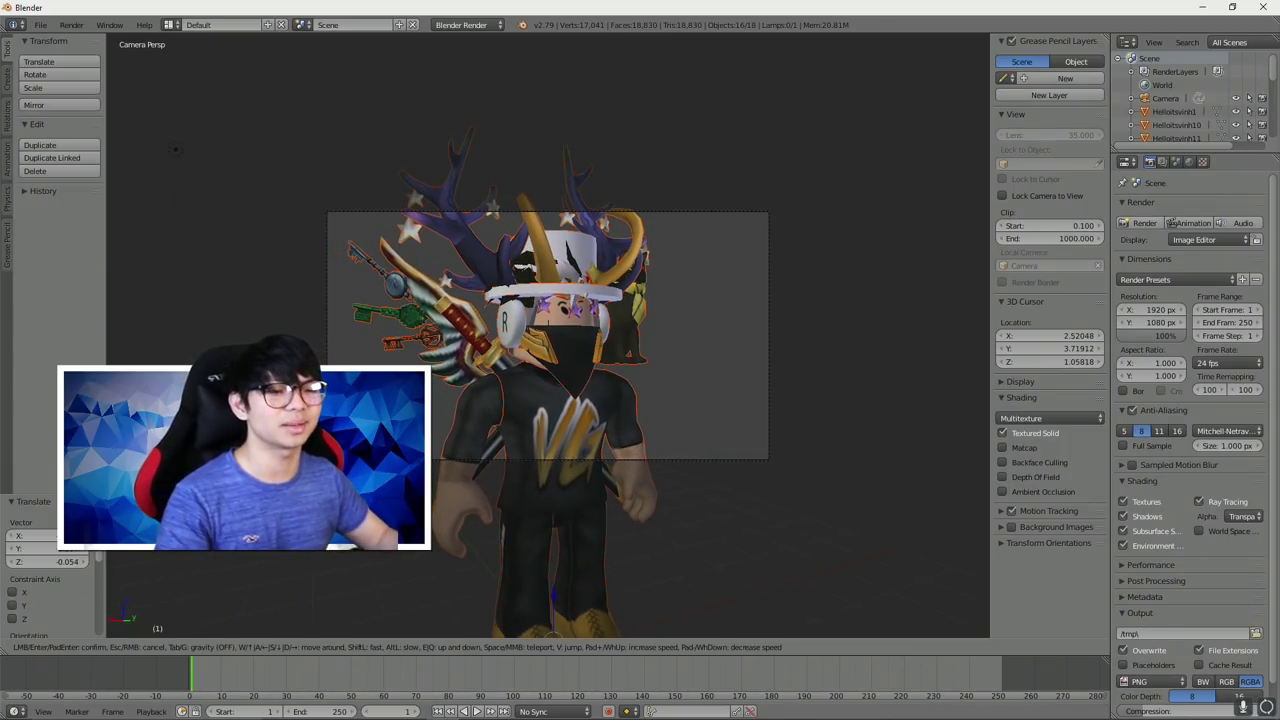
key("s")
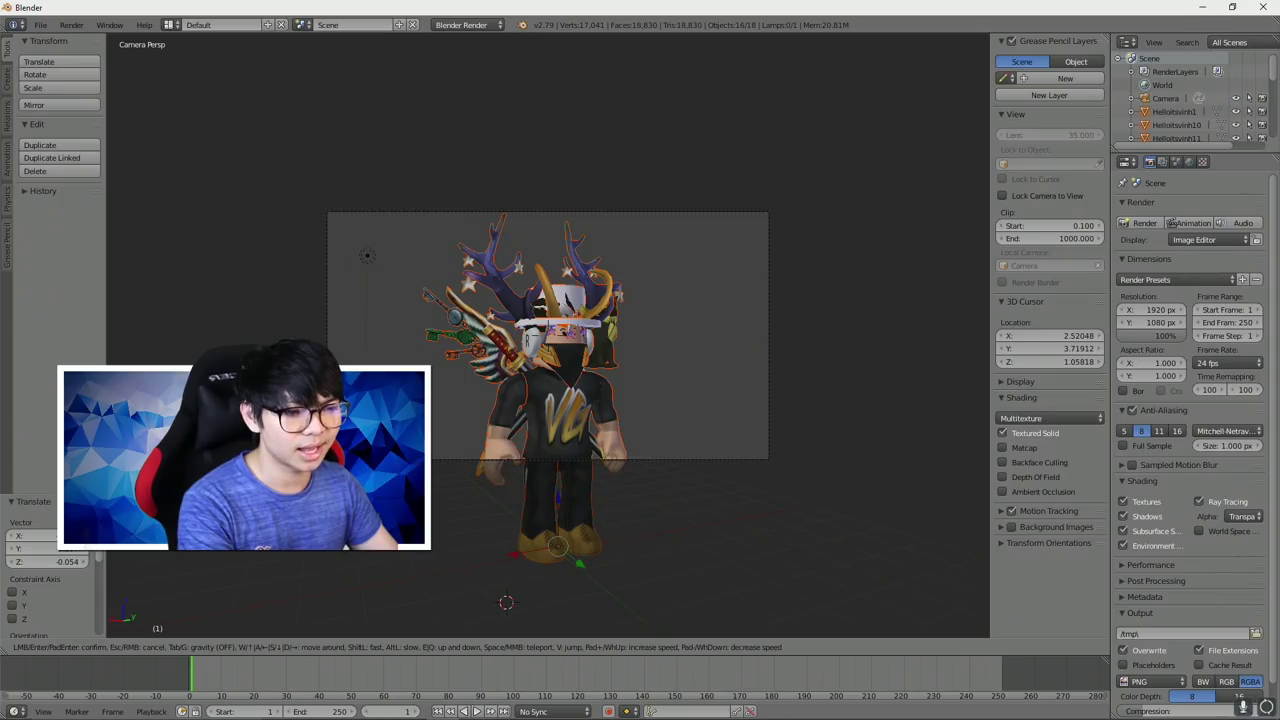
key("w")
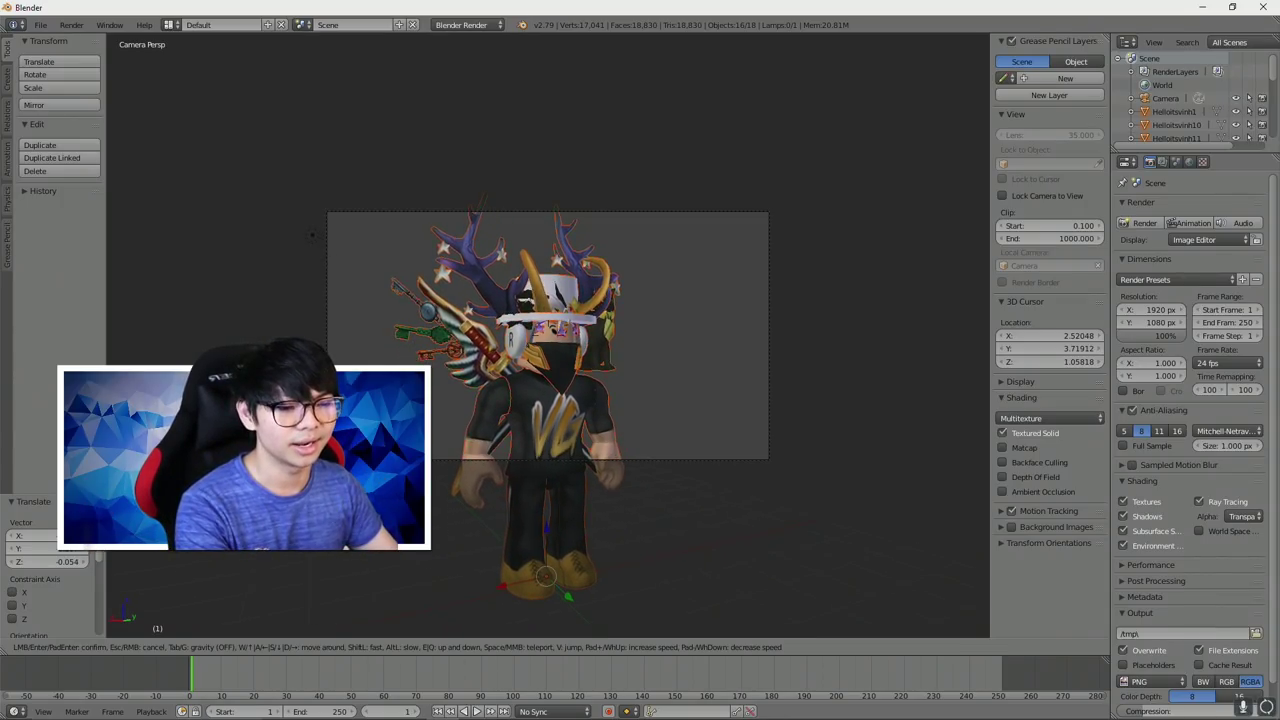
key("w")
key("s")
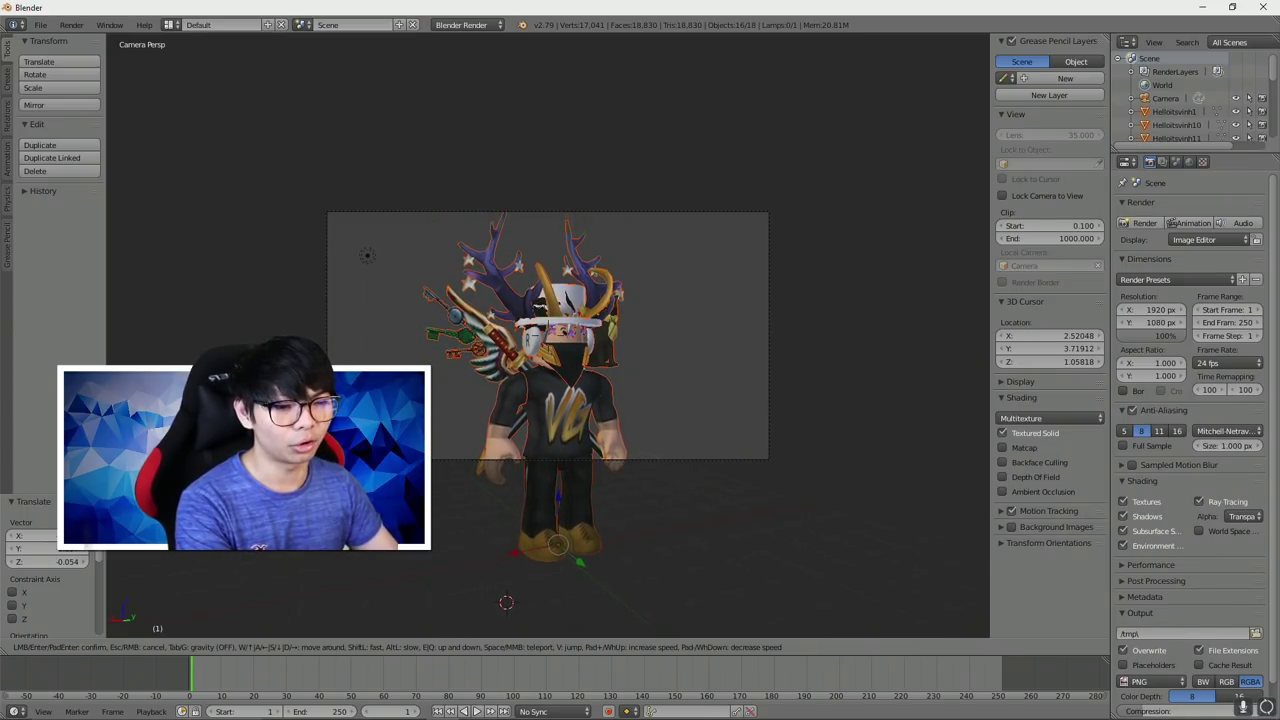
left_click(548, 340)
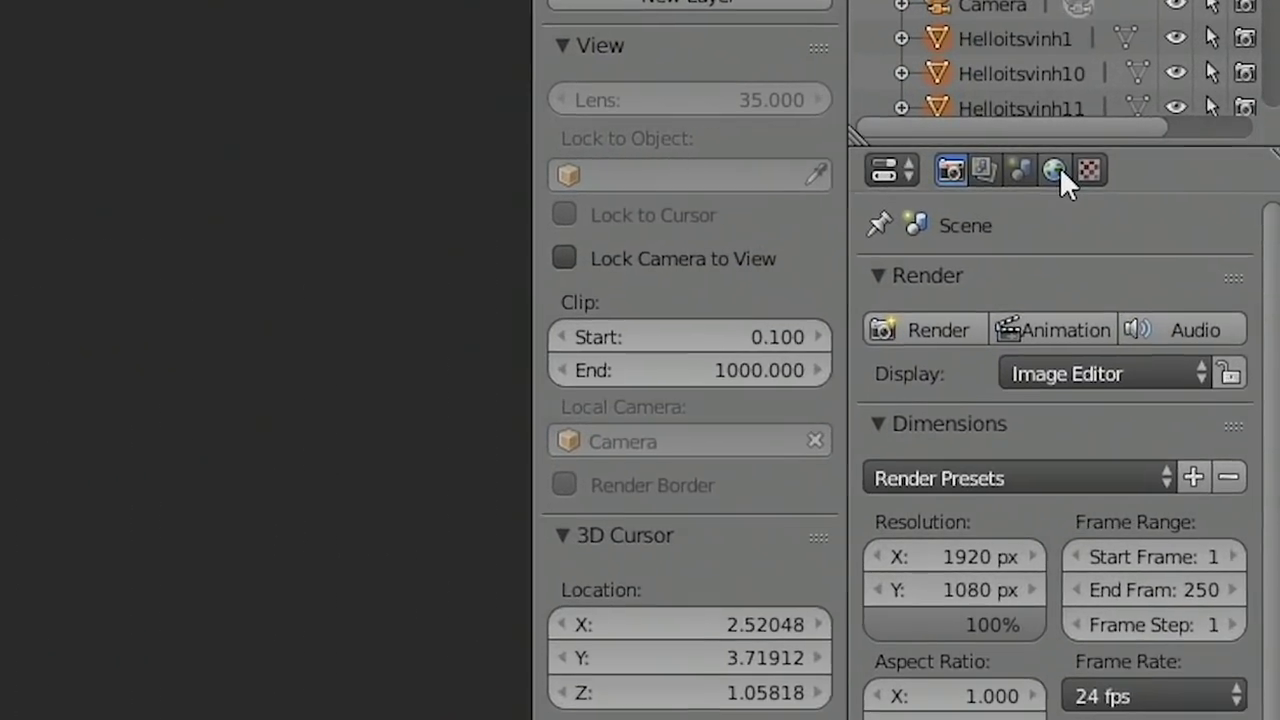
Step: Enable Paper Sky, Blend Sky, Real Sky and Environment Lighting, then render the avatar
left_click(1102, 168)
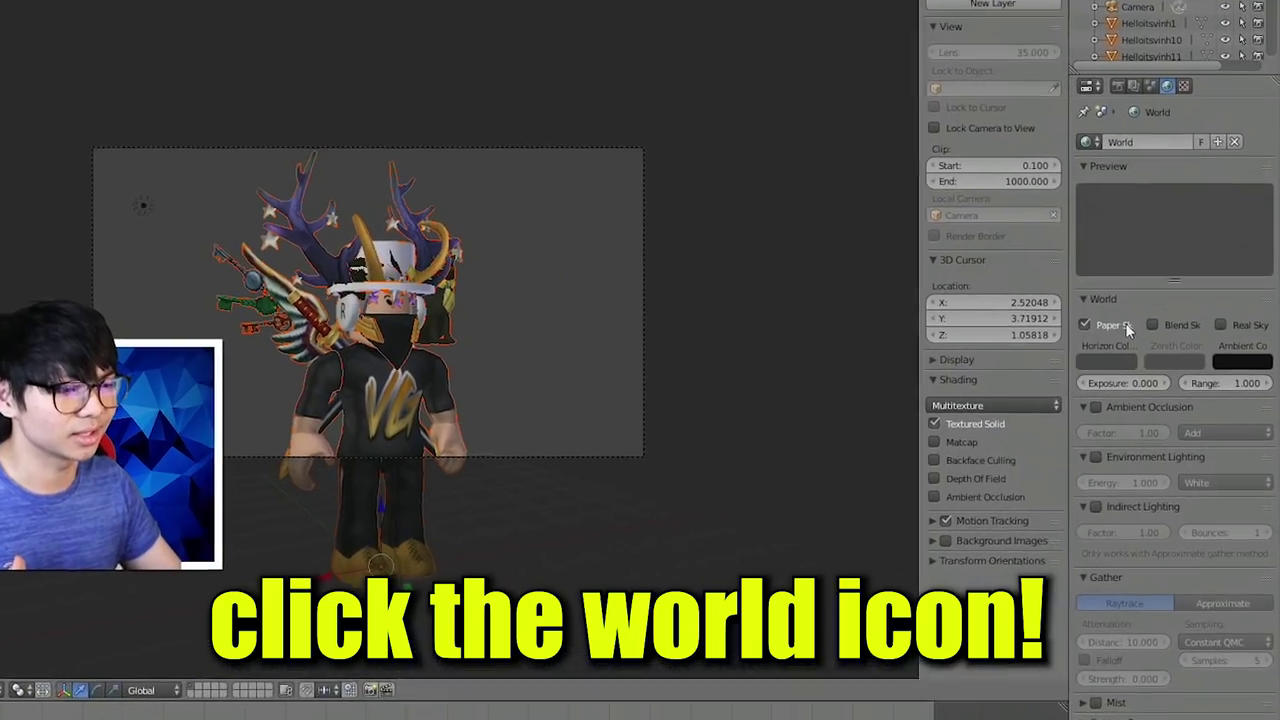
left_click_drag(1122, 353, 1232, 353)
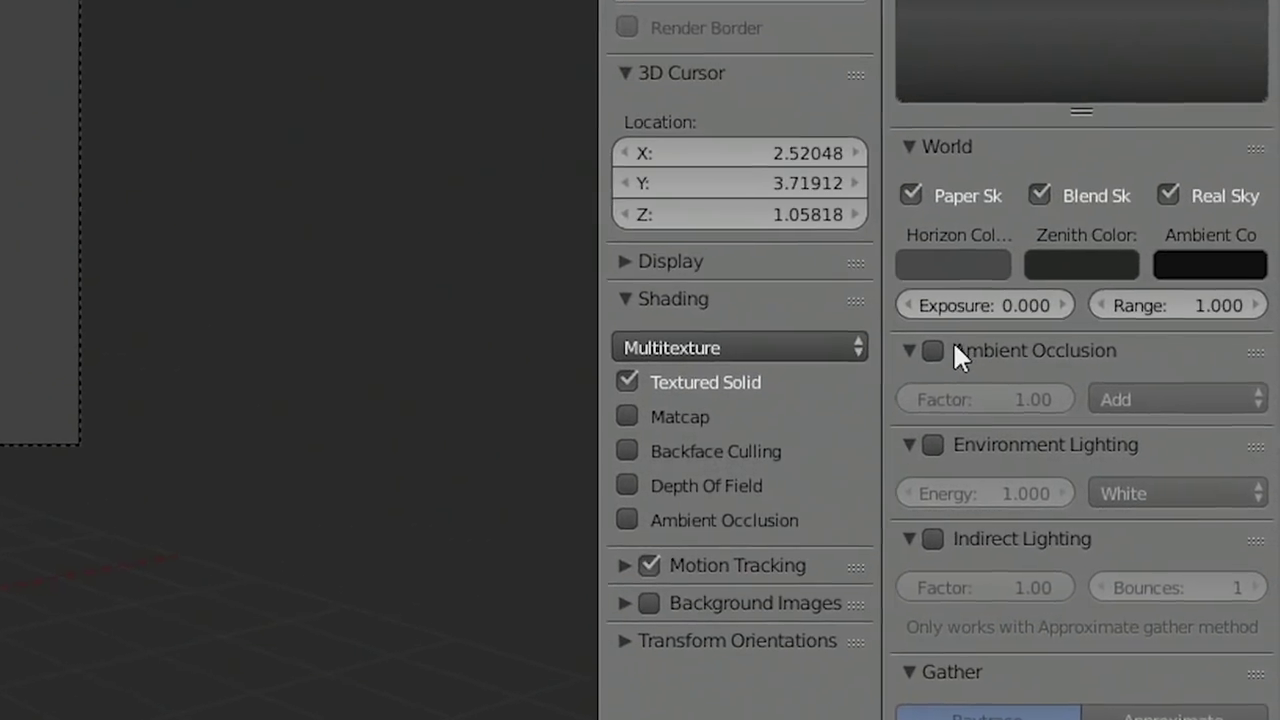
left_click(954, 348)
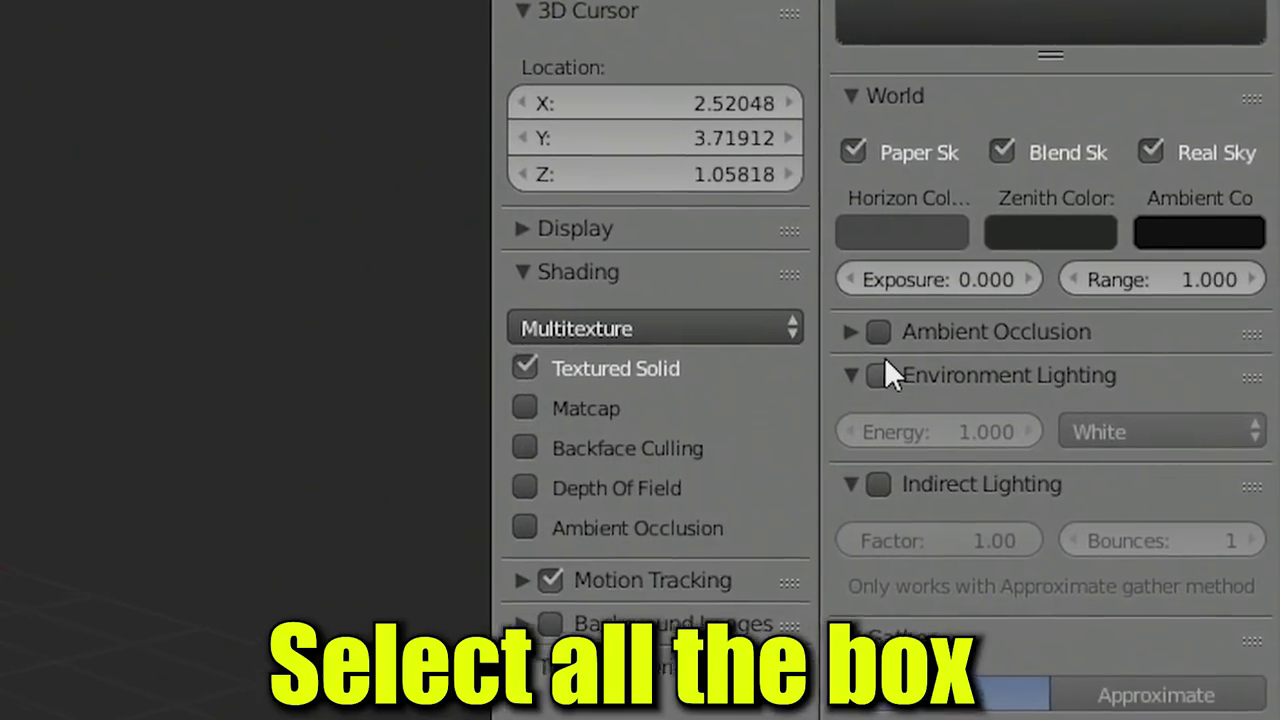
left_click(932, 388)
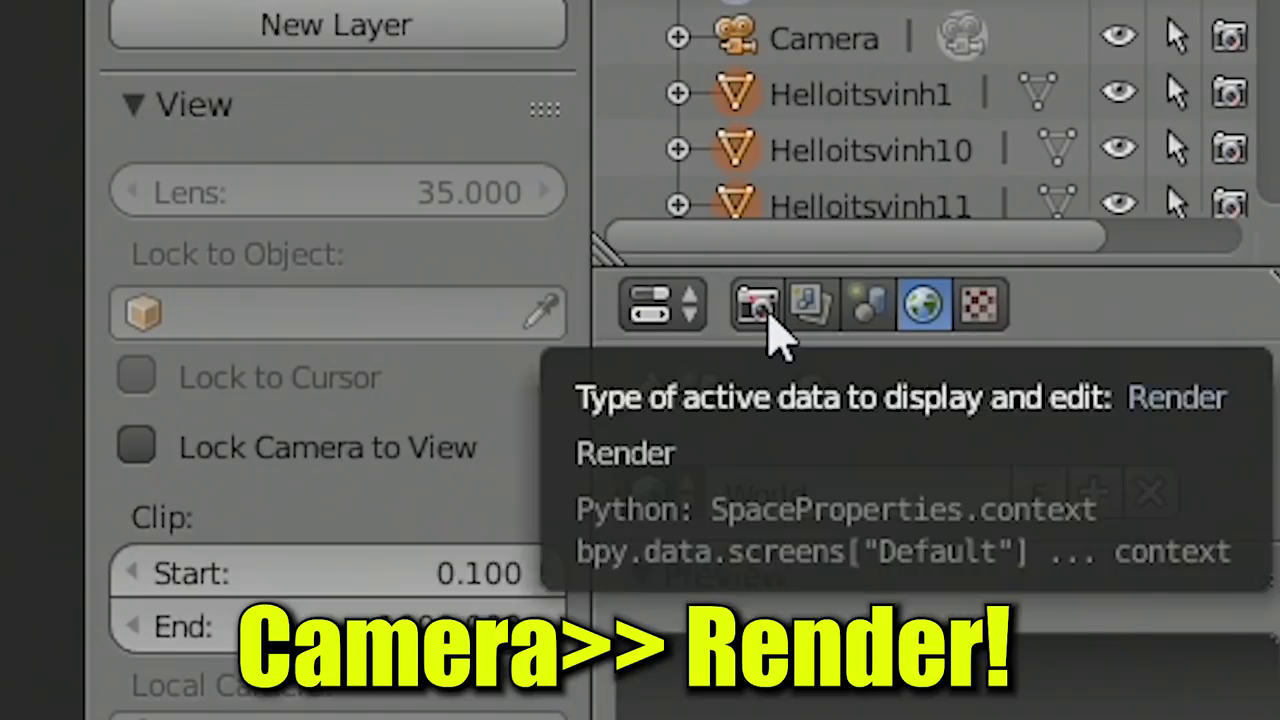
left_click(1083, 188)
left_click(737, 566)
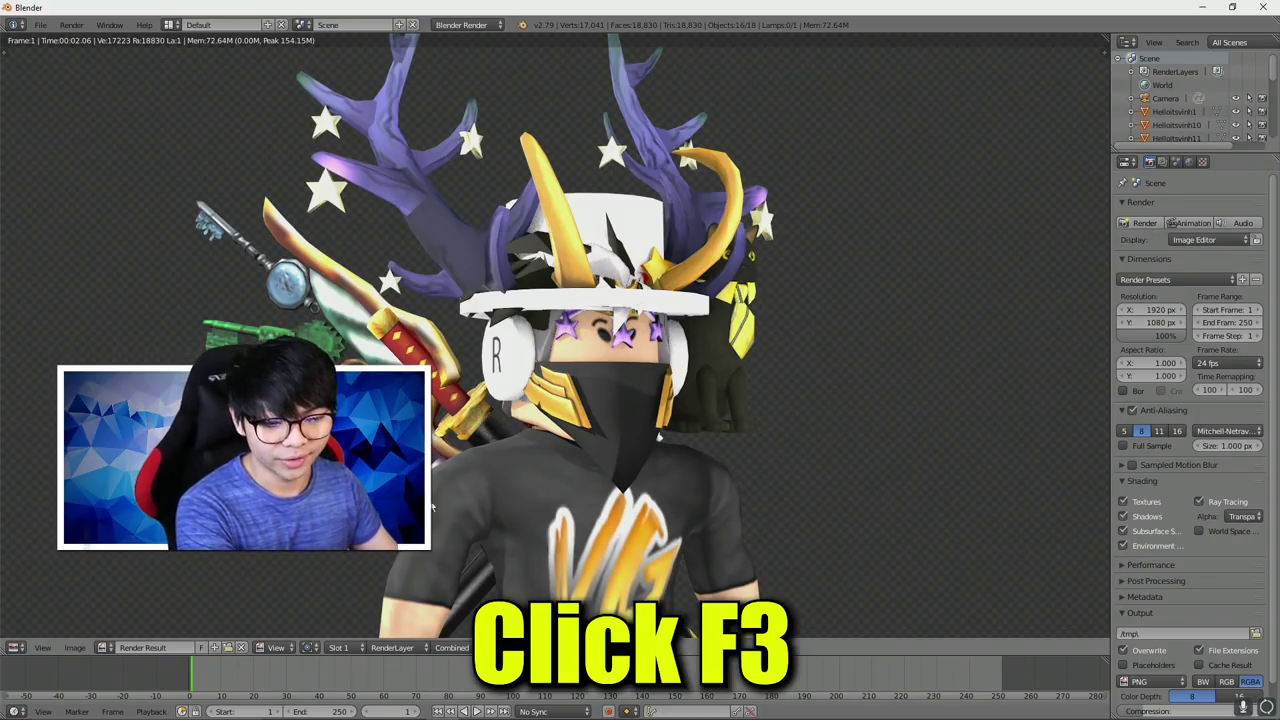
Step: Save the render as a PNG named 'asdasdasdasdasd' in the D:\Blender folder
left_click(76, 647)
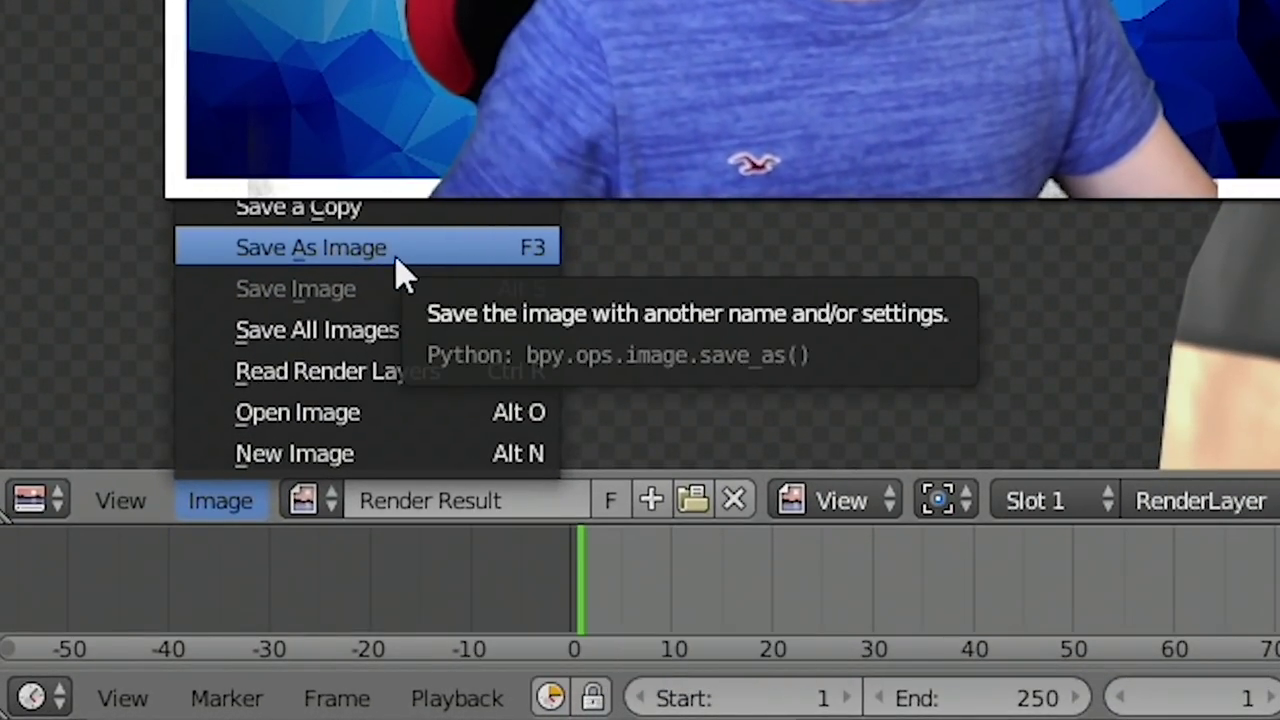
left_click(397, 250)
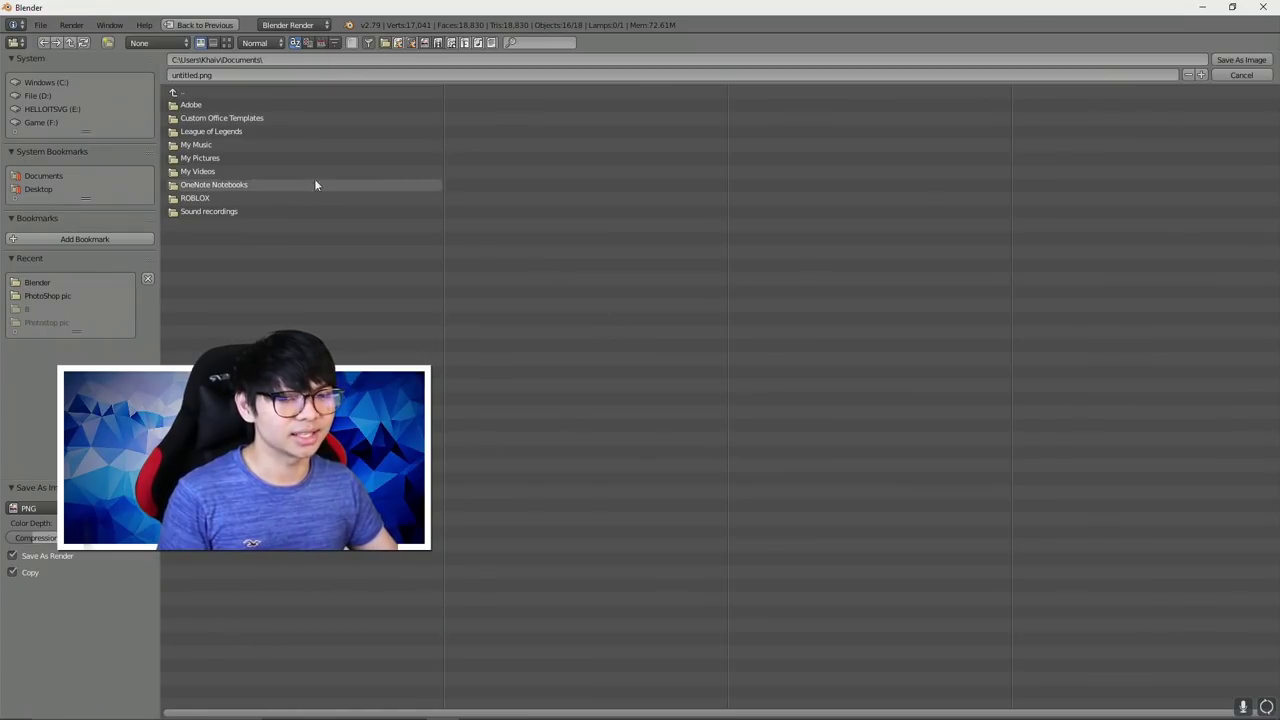
left_click(37, 282)
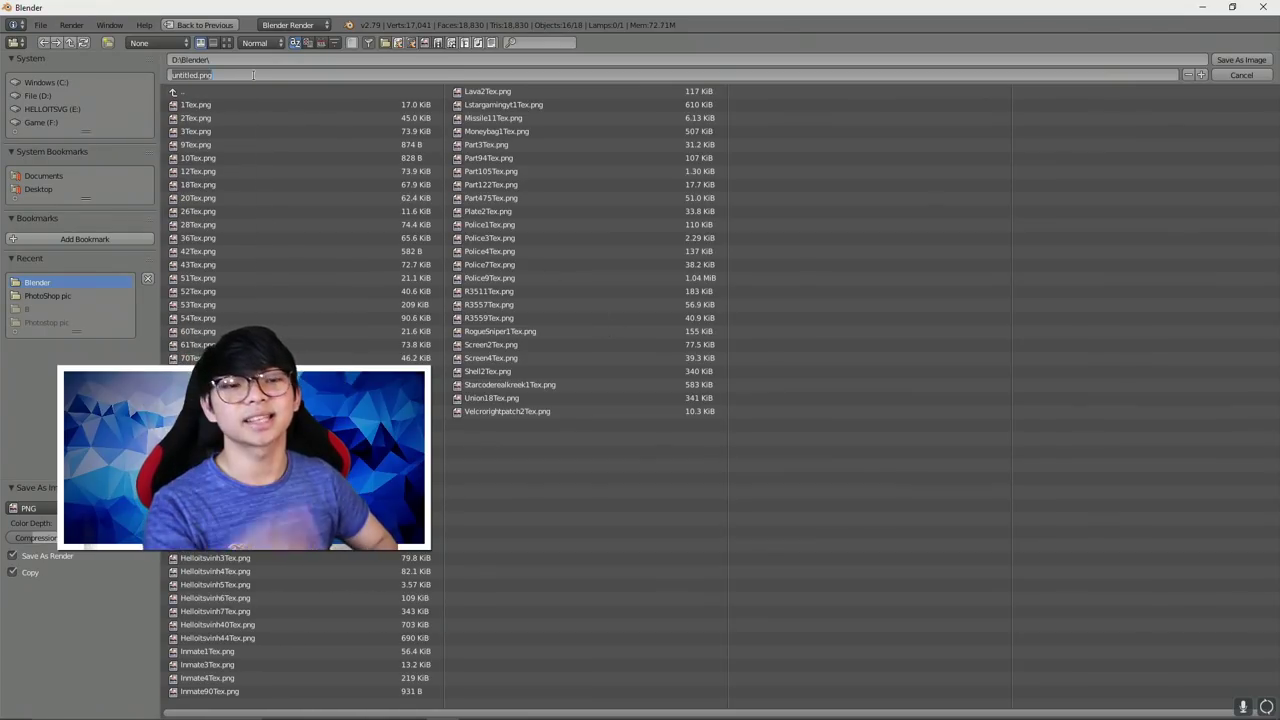
left_click(253, 75)
type("asdasdasdasdasd")
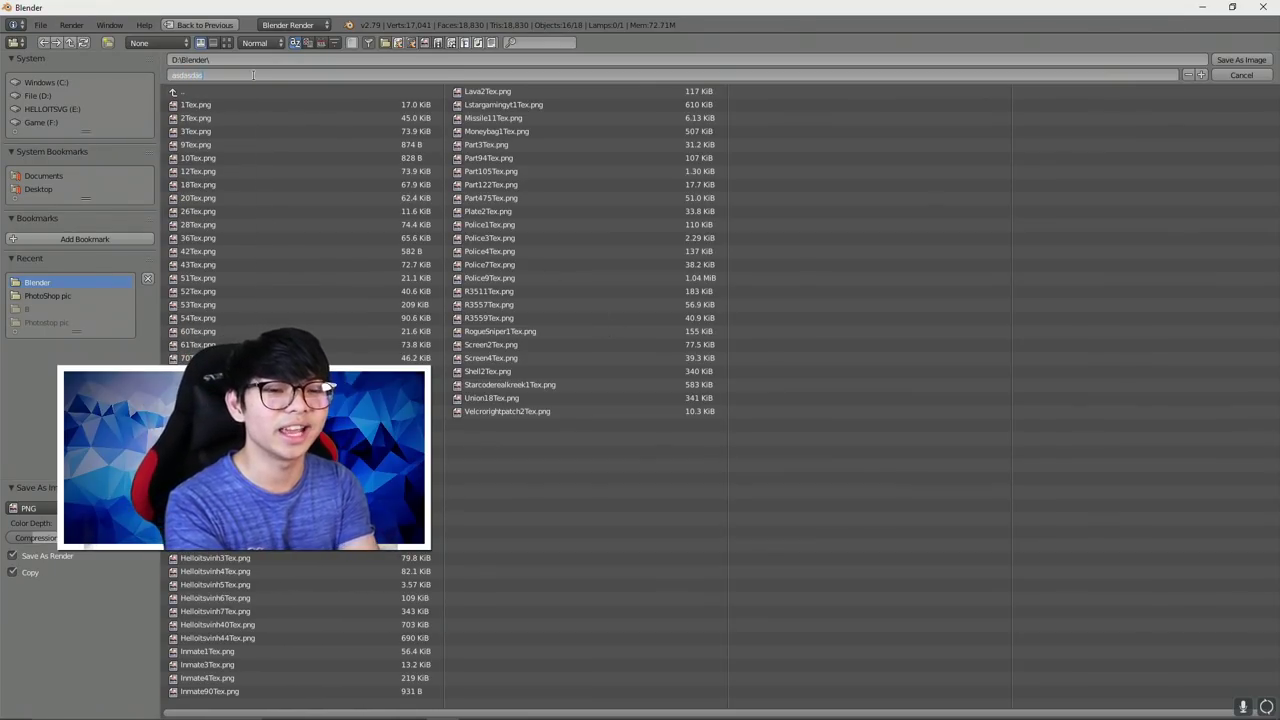
key("Return")
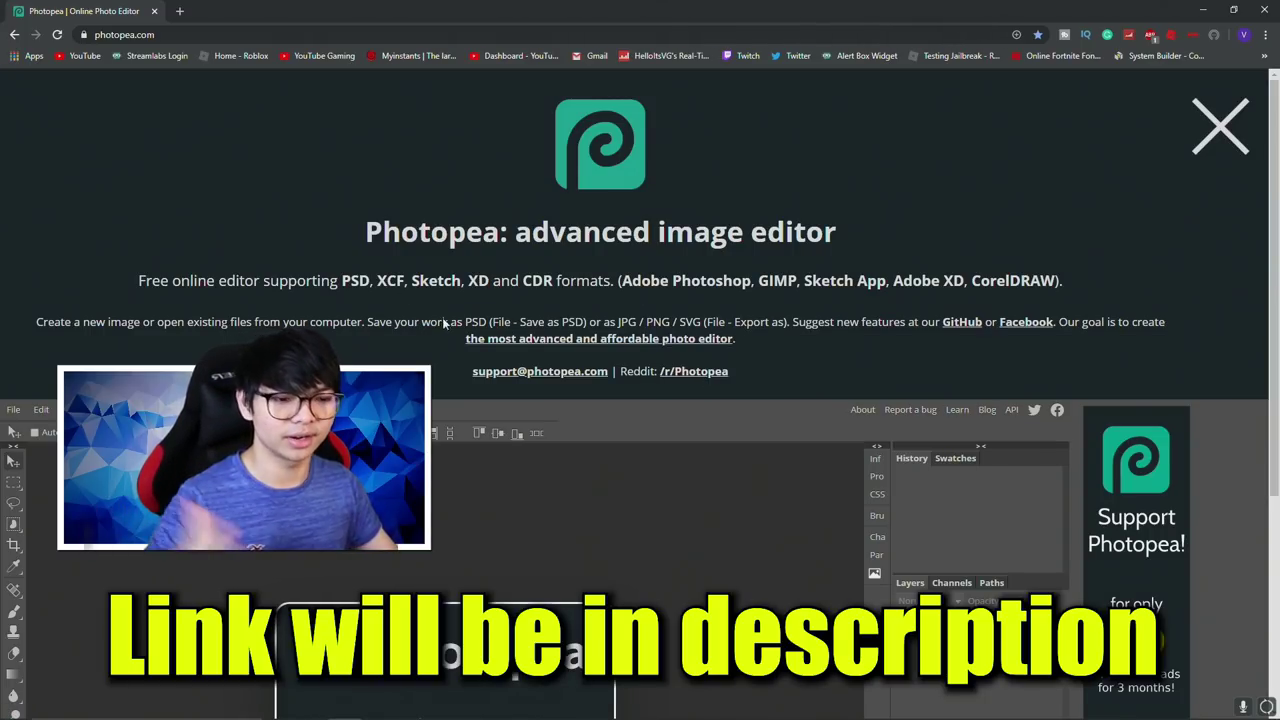
scroll(442, 317, "down", 3)
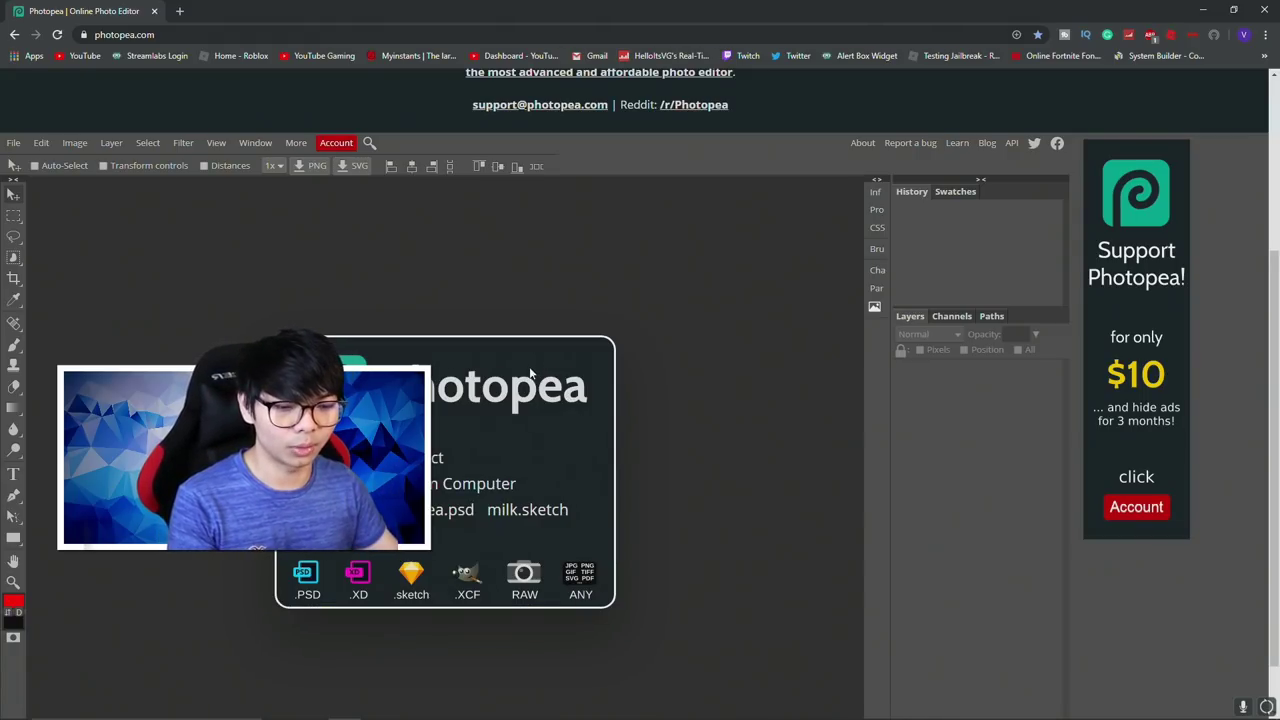
scroll(530, 373, "down", 1)
scroll(570, 413, "up", 1)
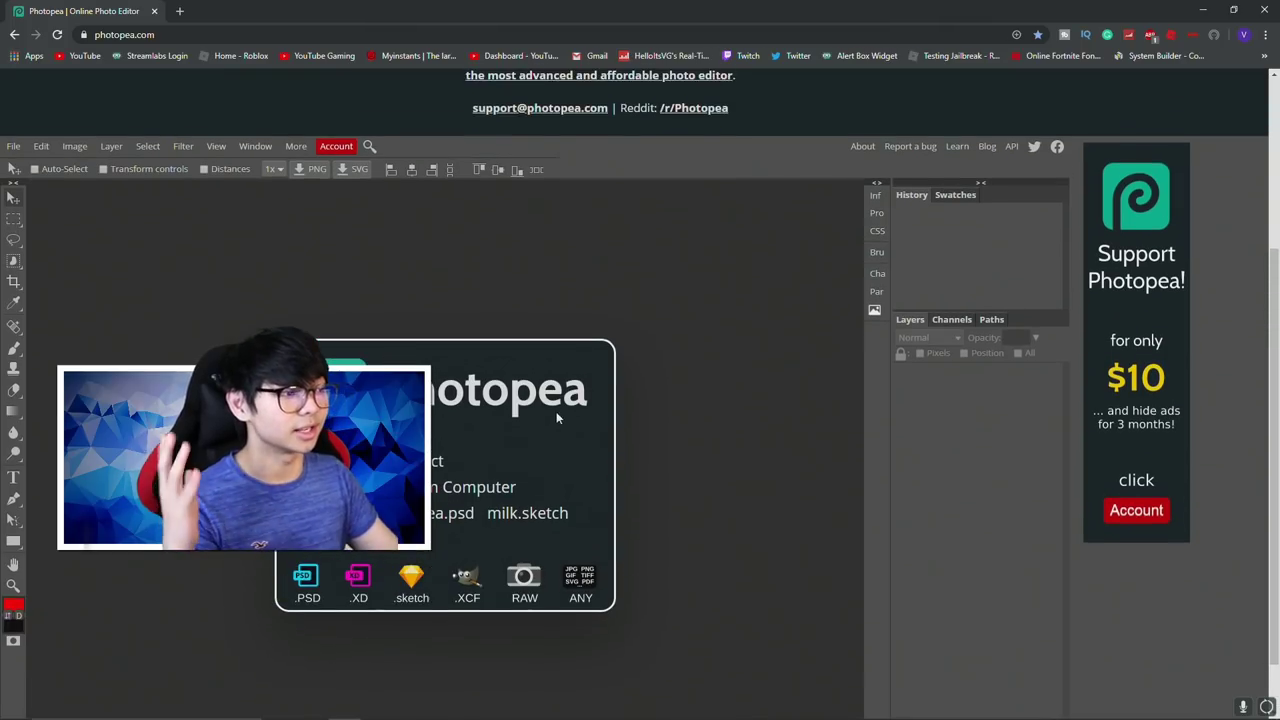
scroll(490, 402, "down", 1)
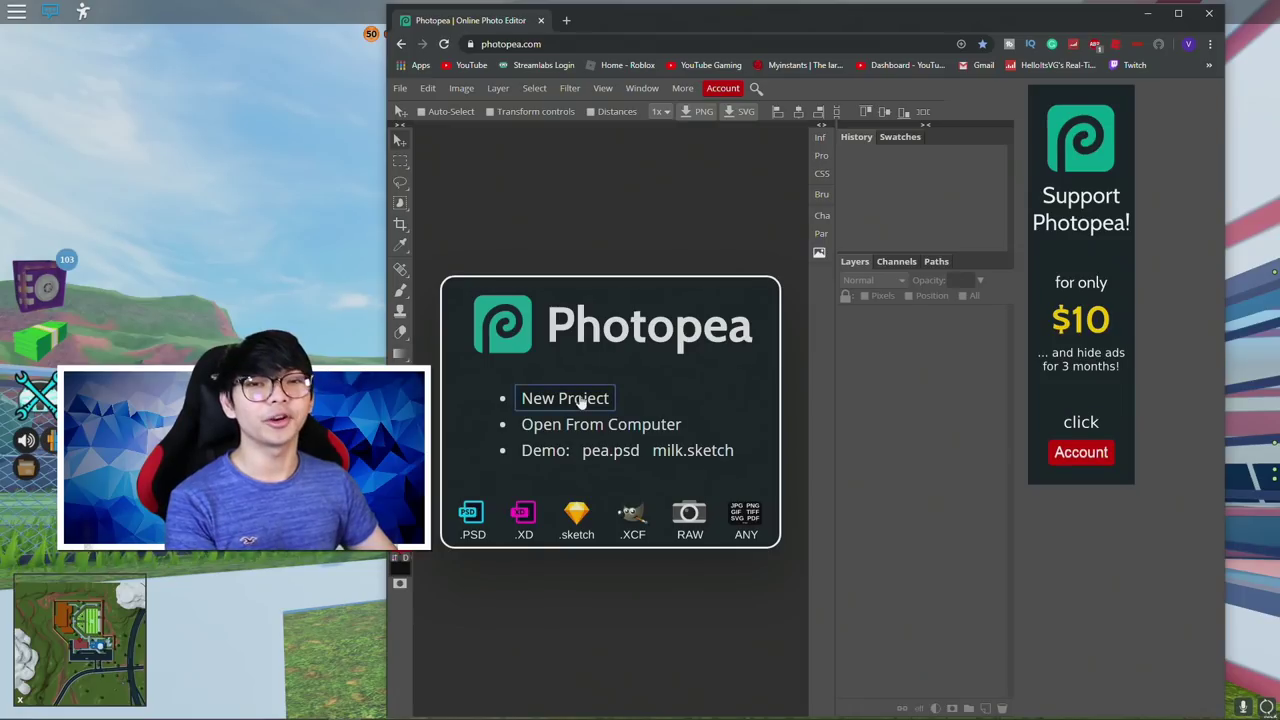
Step: Create a new 500×500 px Photopea project with a transparent background
left_click(414, 395)
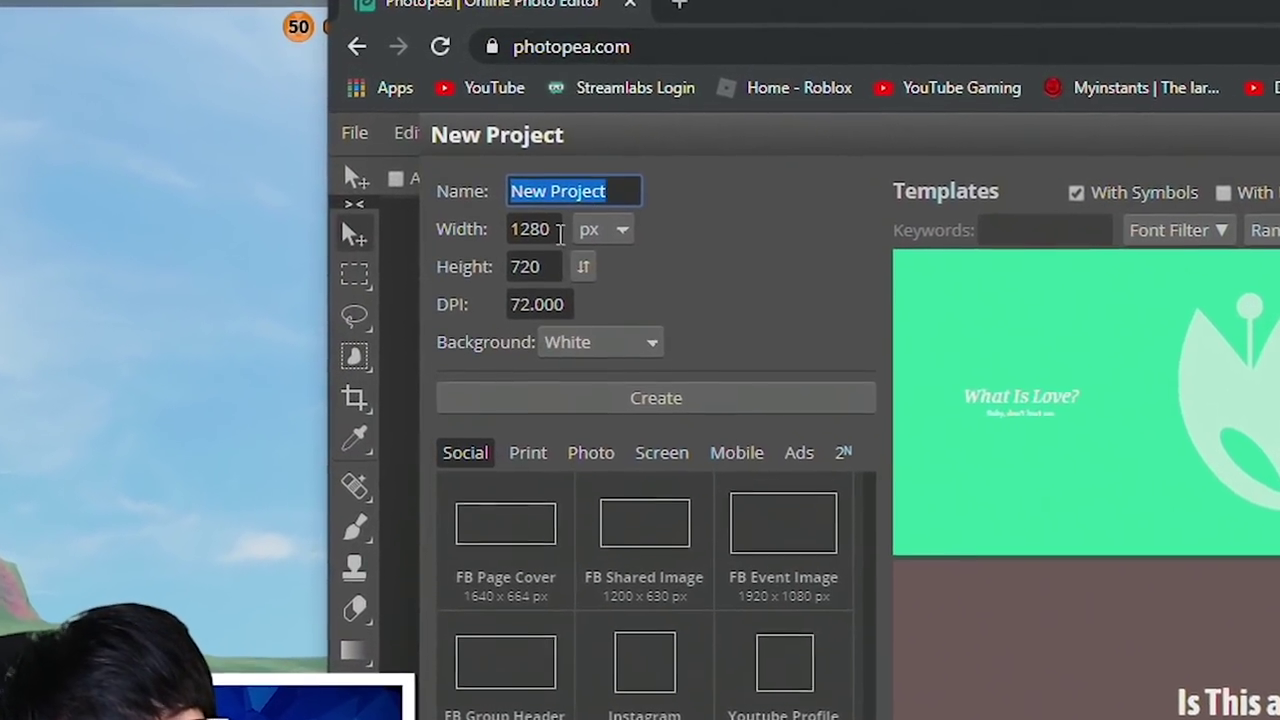
key("Tab")
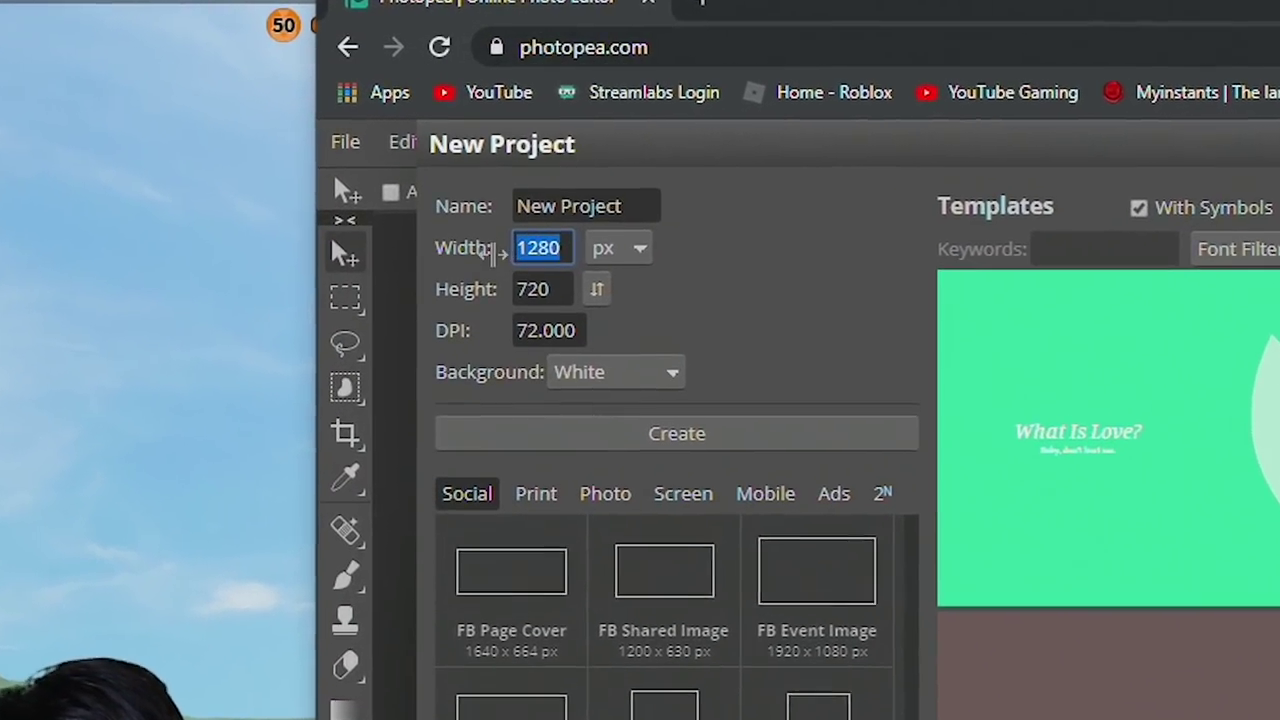
type("500")
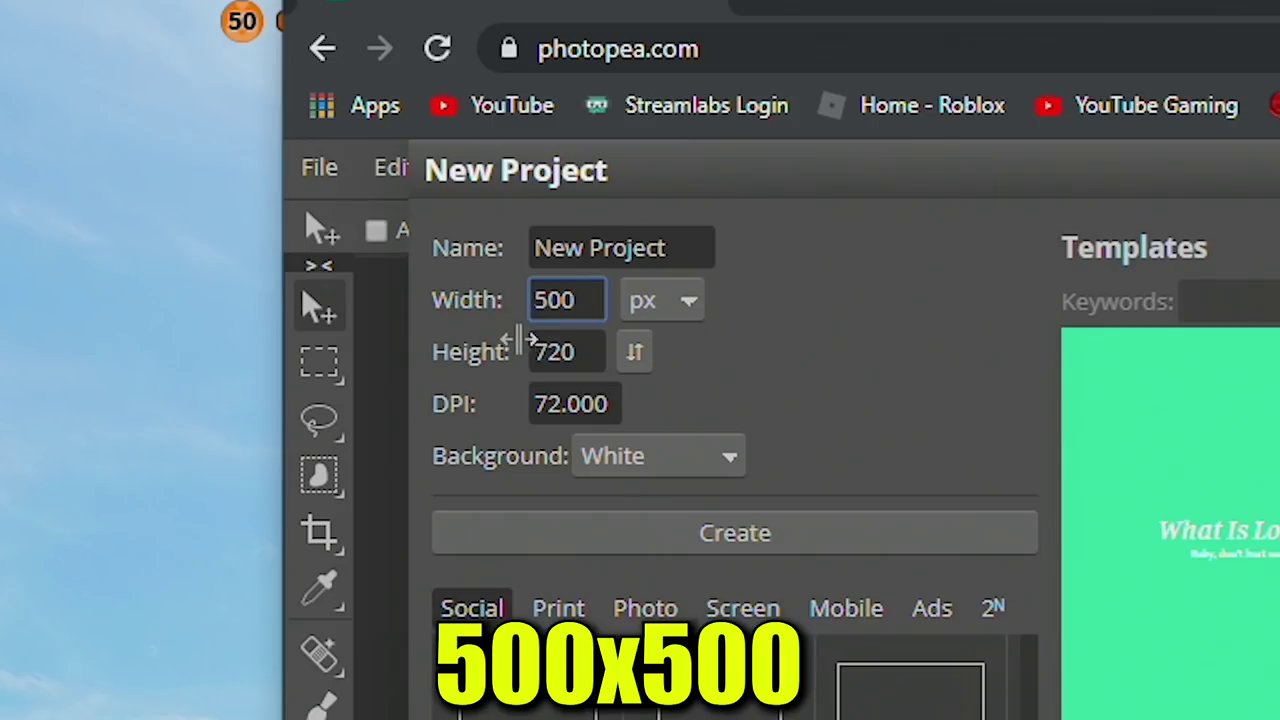
left_click(533, 352)
type("500")
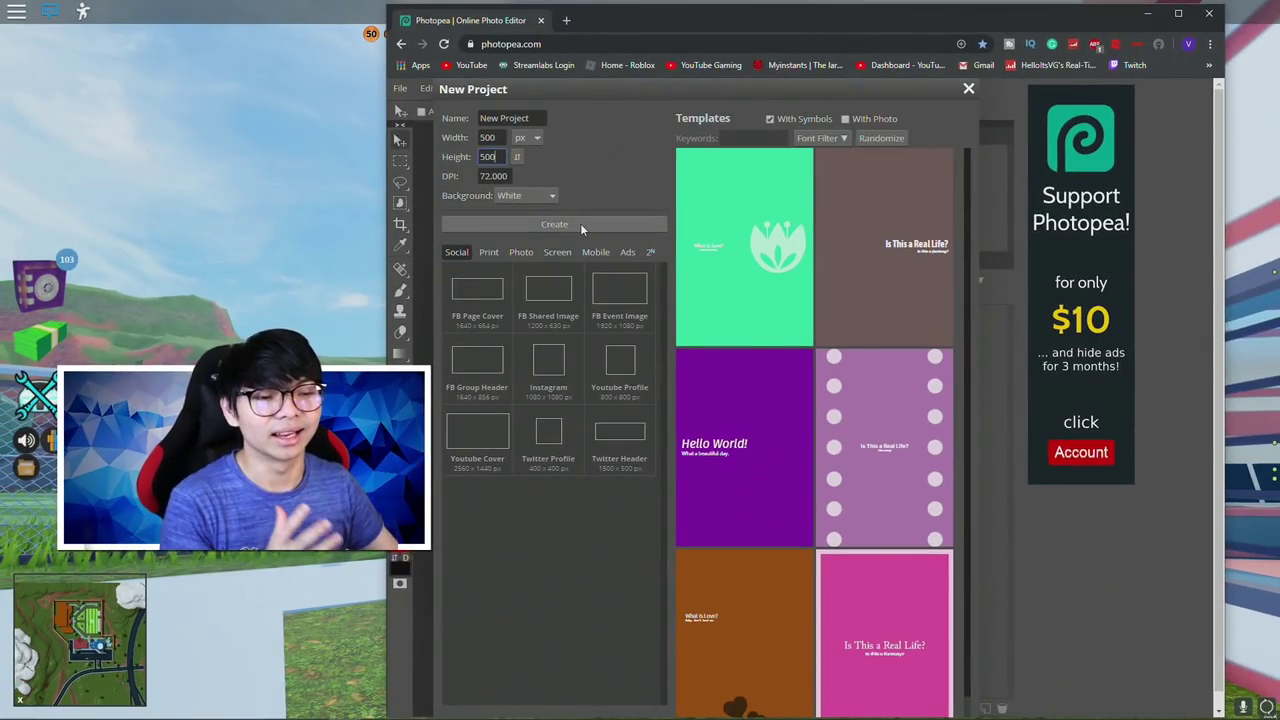
left_click(542, 197)
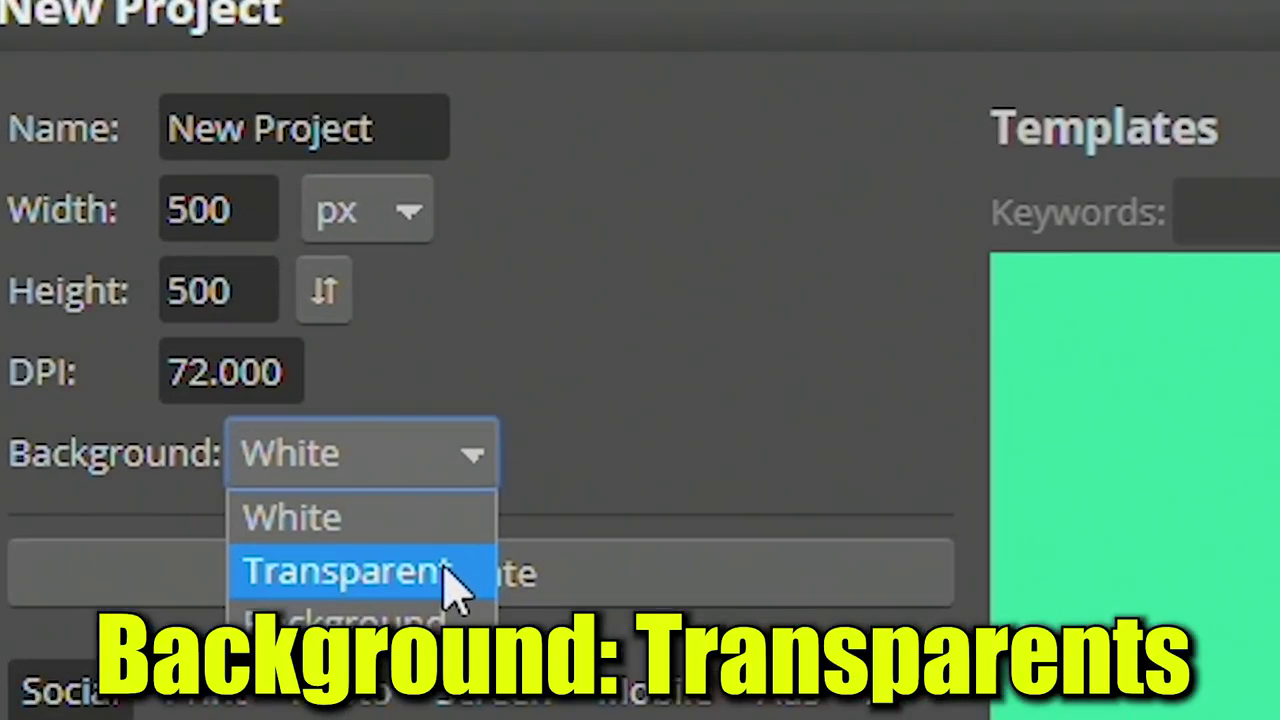
left_click(450, 578)
left_click(560, 596)
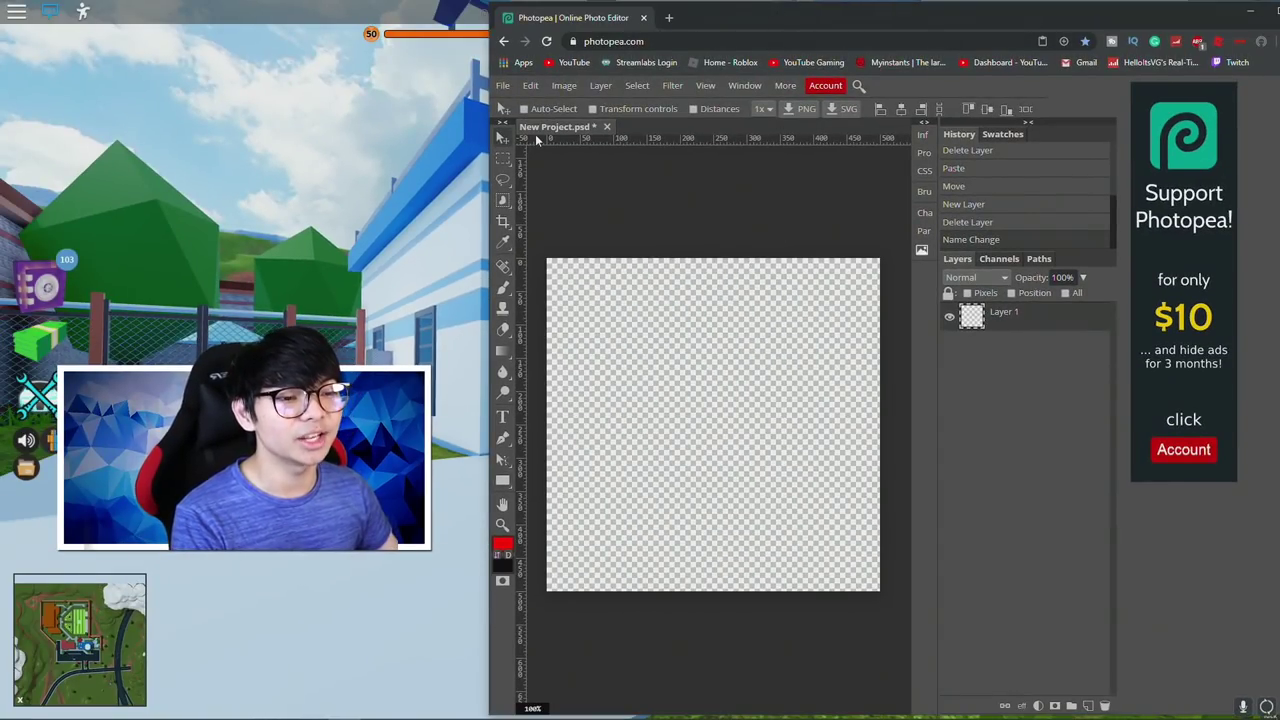
Step: Place the rendered avatar PNG from the Blender folder into the project
left_click(503, 86)
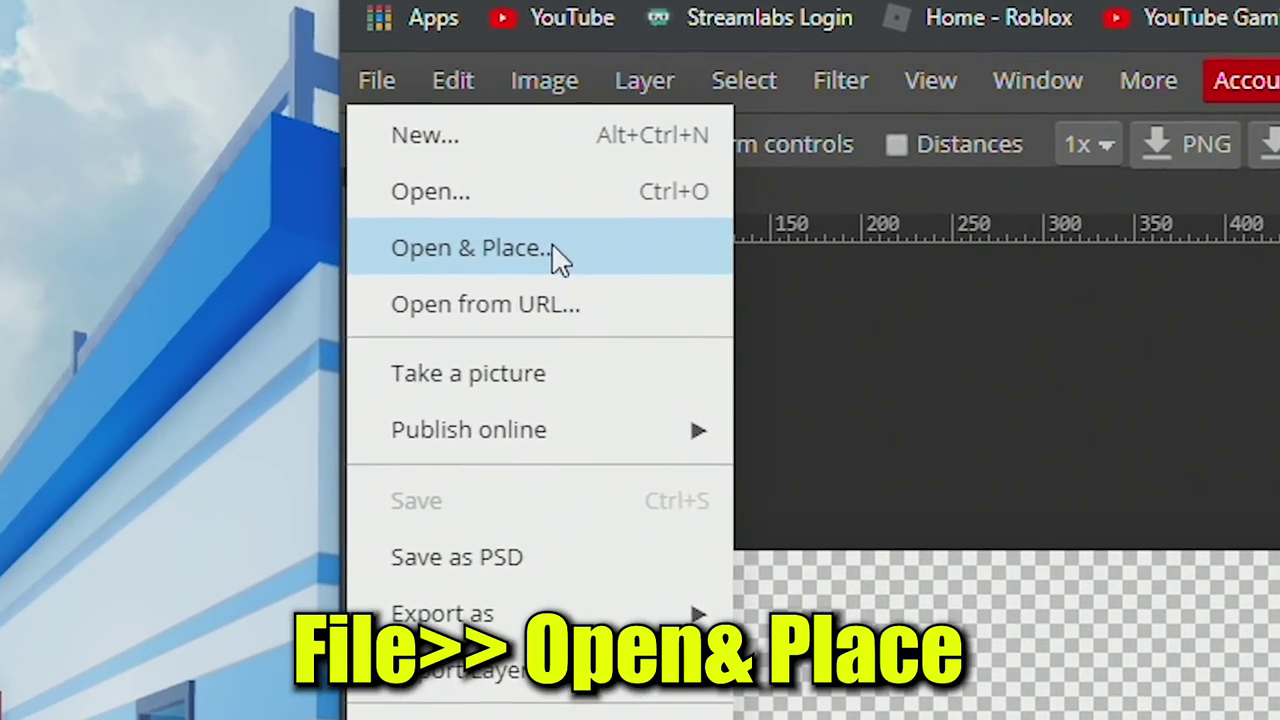
left_click(553, 250)
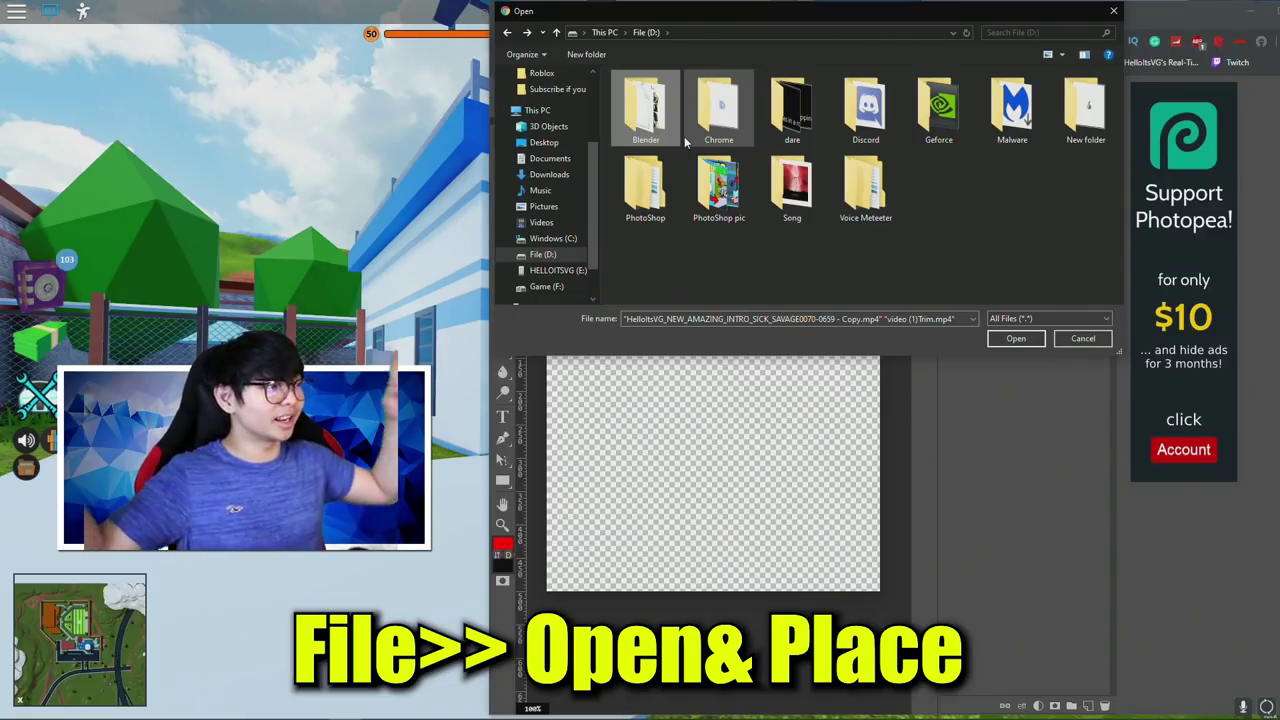
left_click_drag(722, 17, 666, 123)
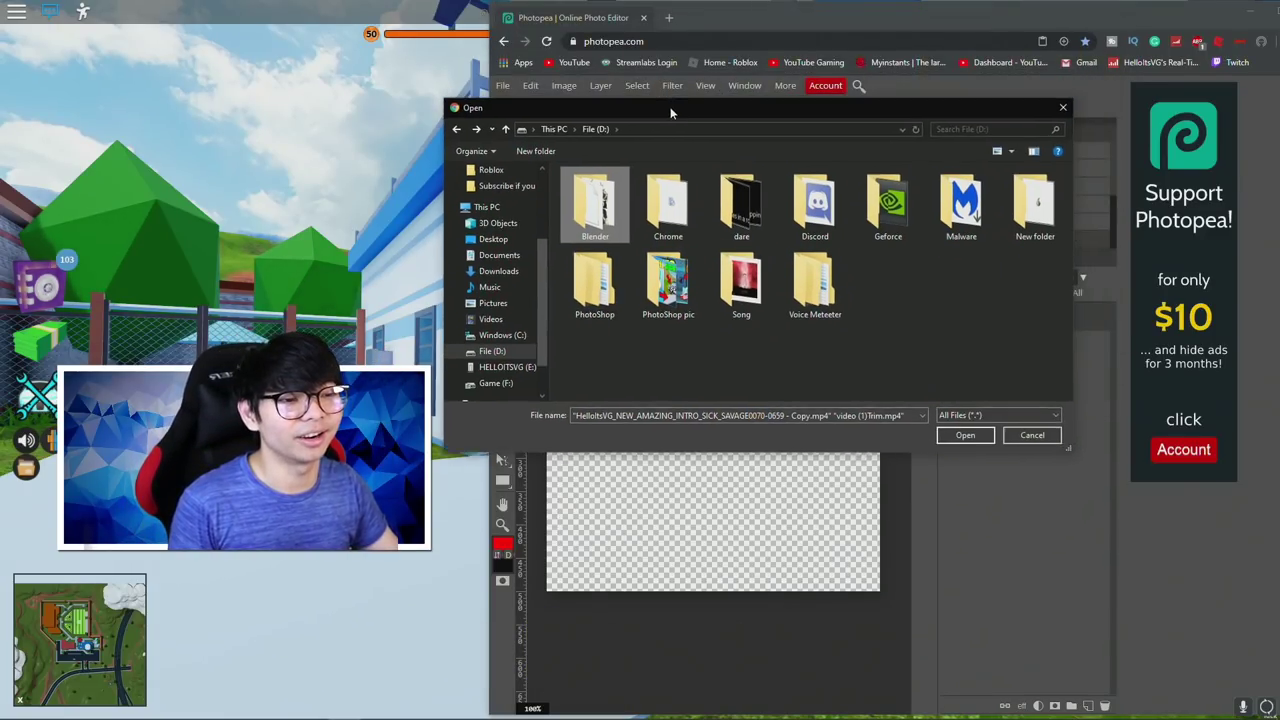
double_click(590, 208)
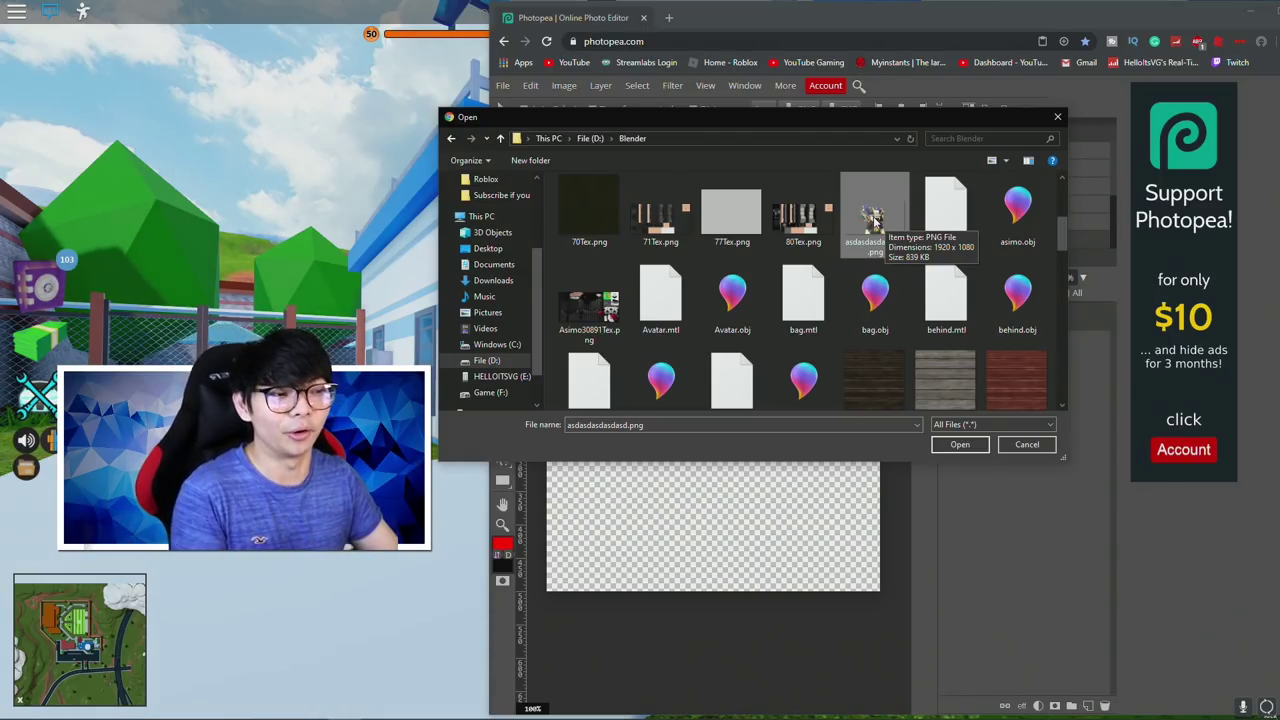
double_click(874, 218)
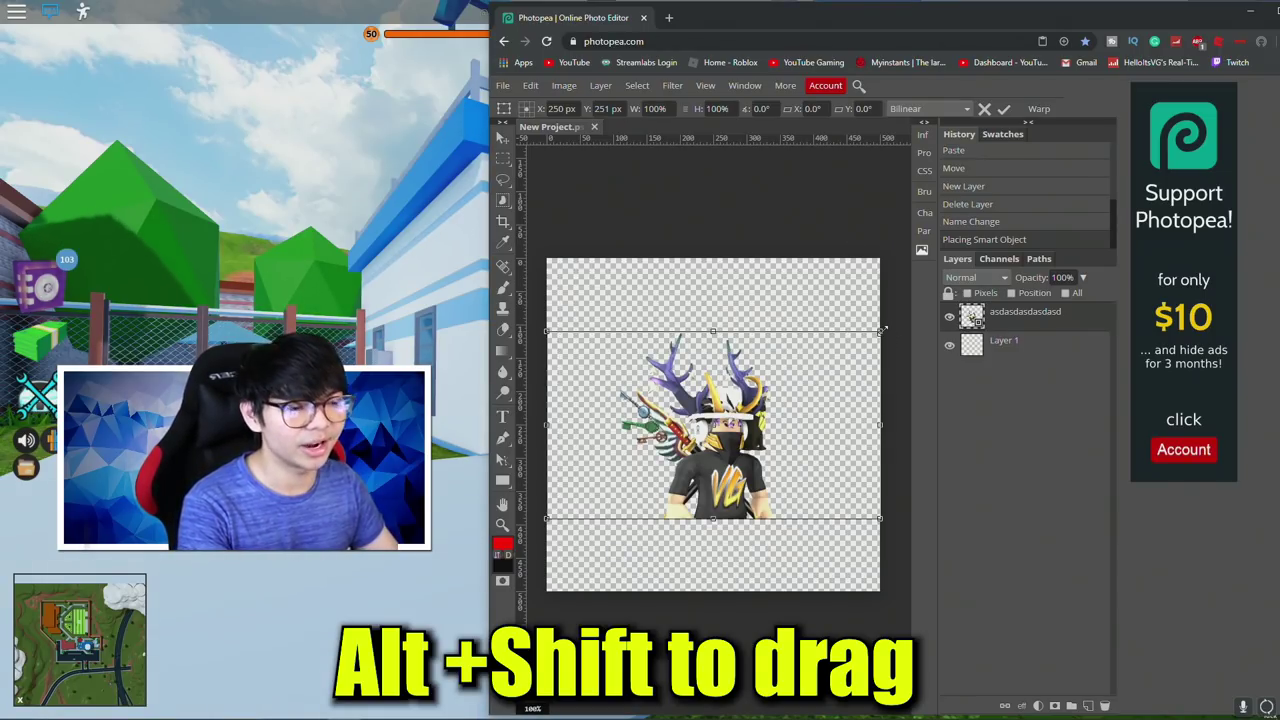
Step: Scale the avatar to about 212%, raise it on the canvas, and maximize the browser
left_click_drag(881, 329, 1112, 258, "alt+shift")
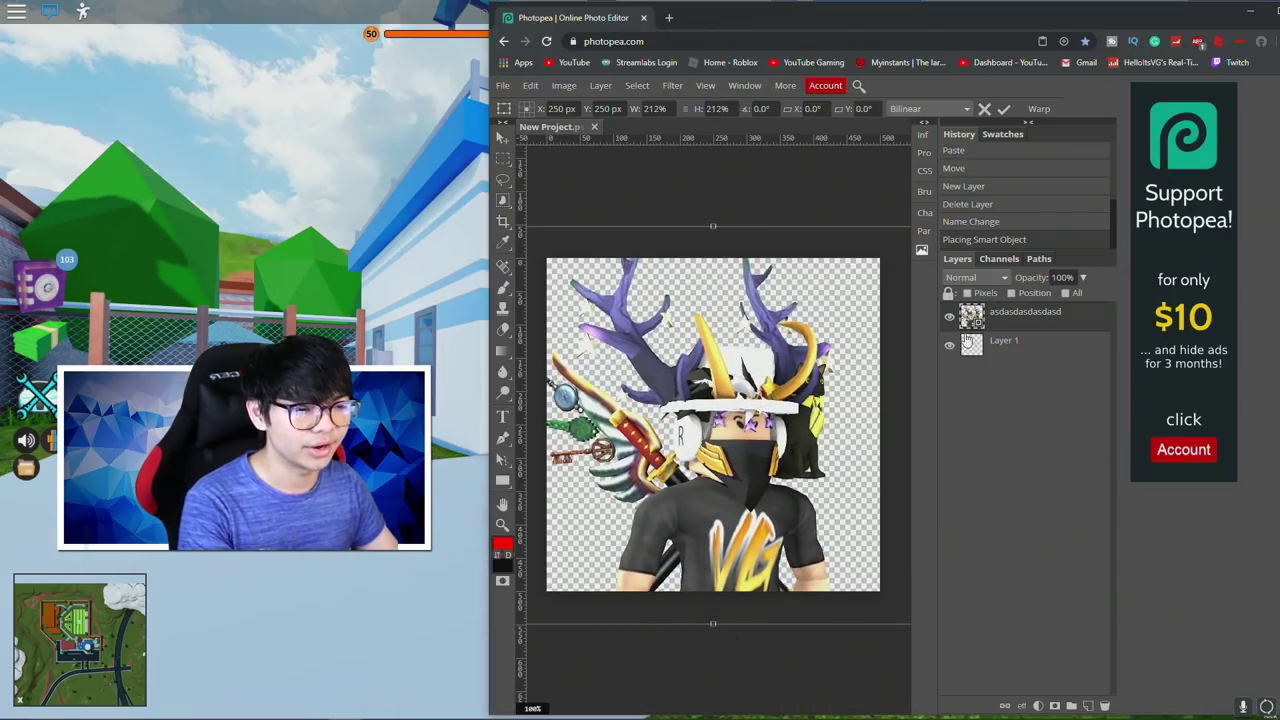
left_click_drag(817, 400, 812, 383)
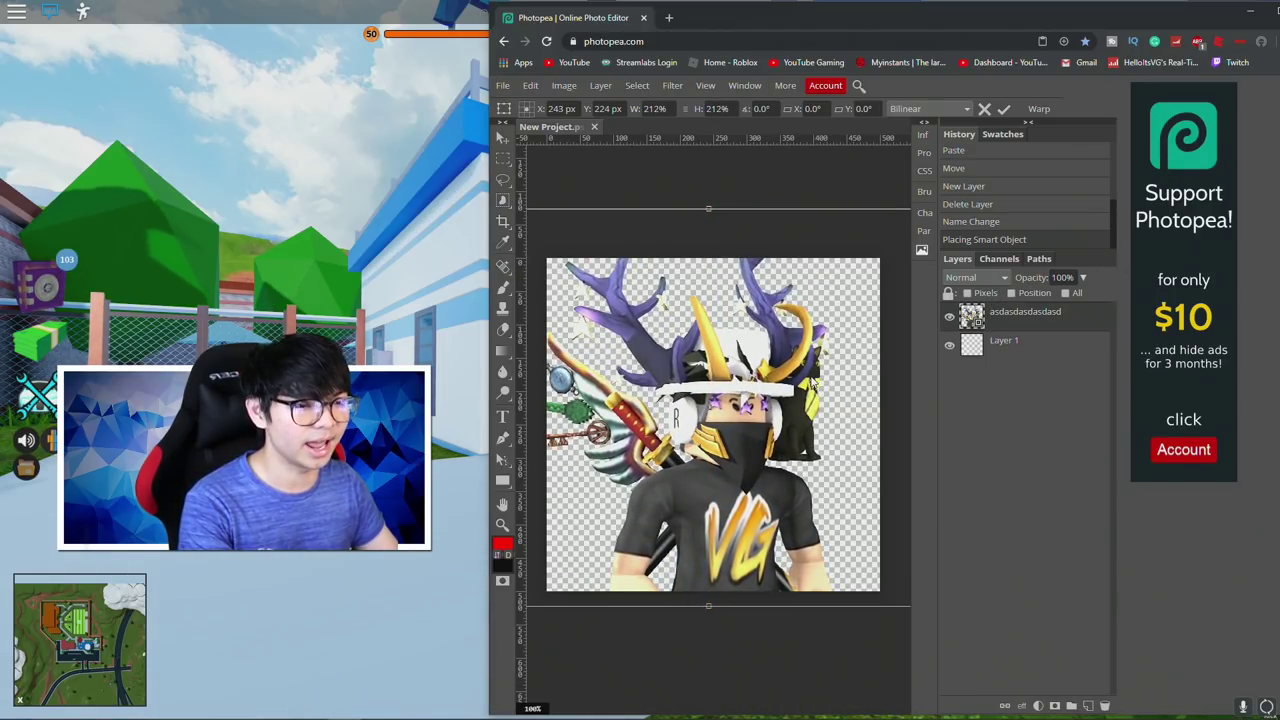
key("Return")
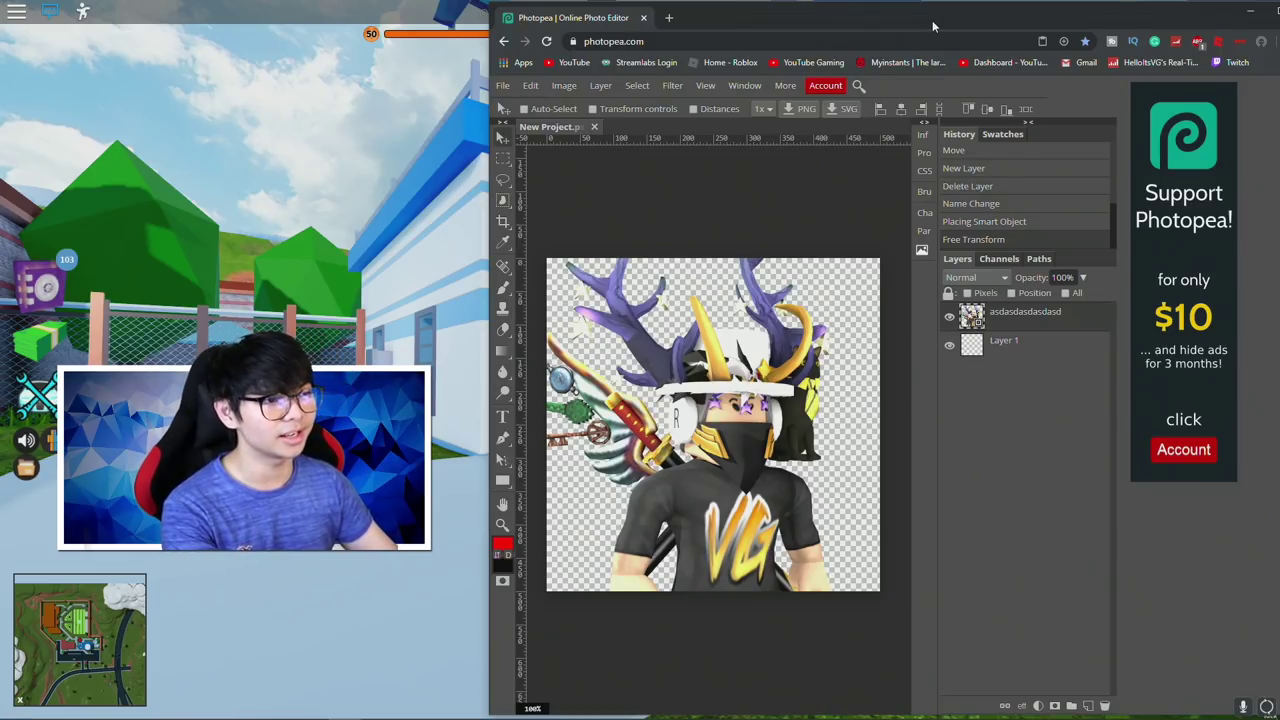
double_click(932, 25)
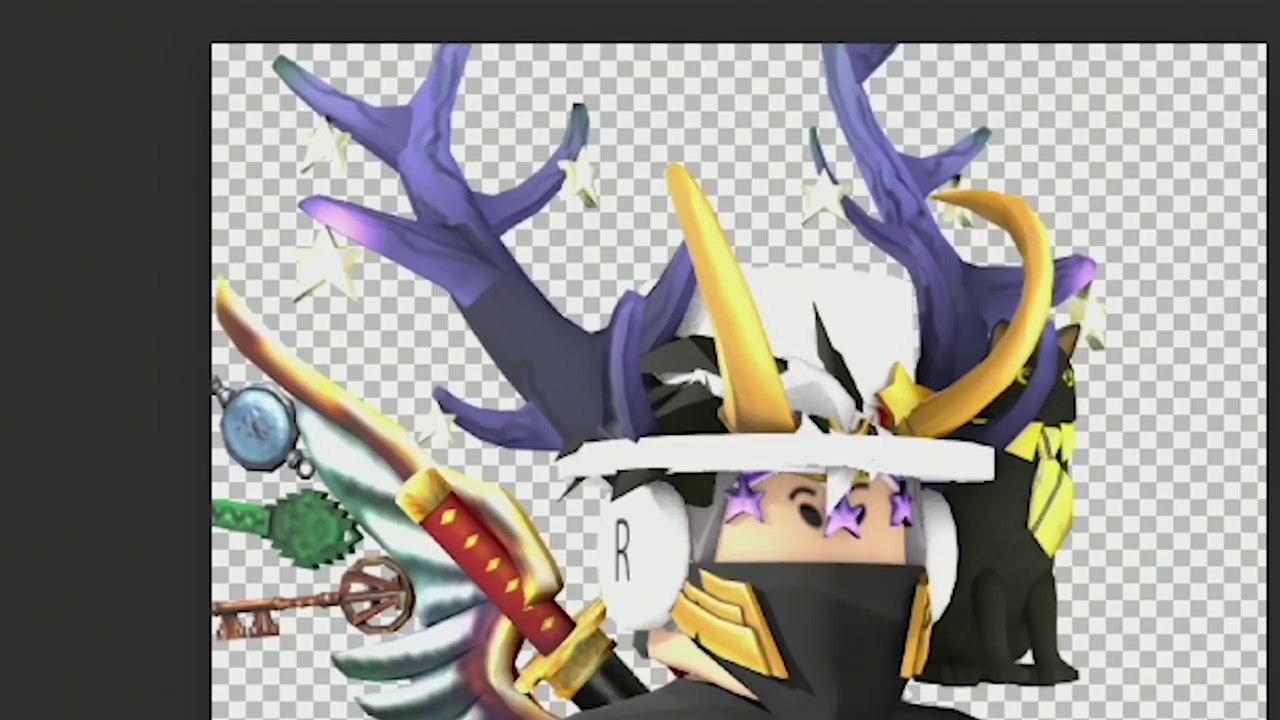
Step: Place the Roblox police-station screenshot, scale it to fill the canvas, and move it below the avatar
right_click(447, 279)
left_click(5, 75)
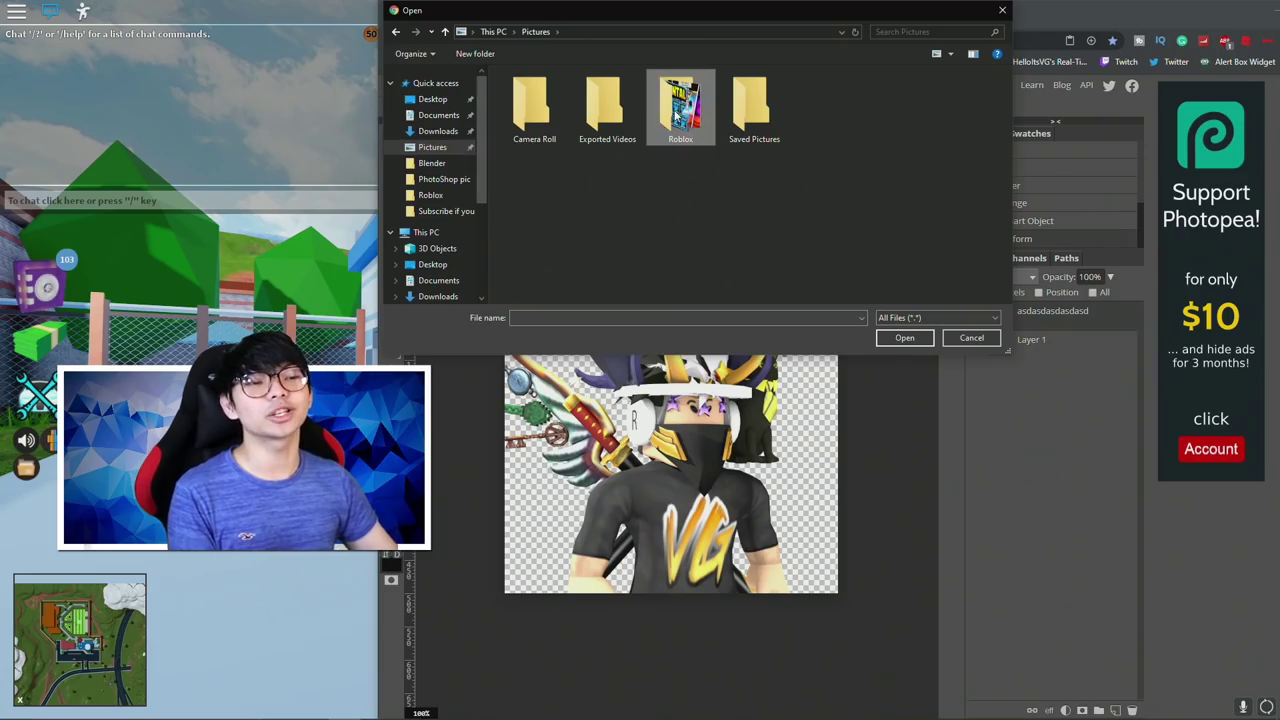
double_click(677, 110)
scroll(1006, 240, "down", 1)
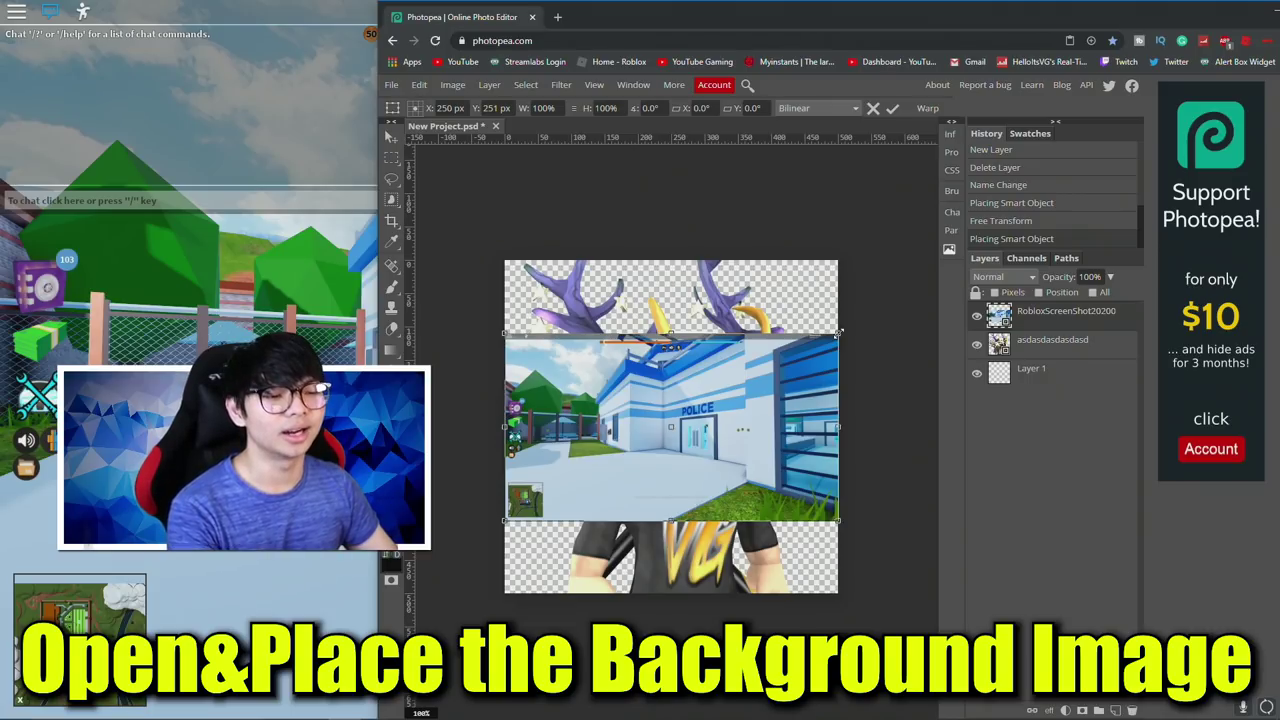
mouse_move(838, 333)
left_mouse_down()
mouse_move(1086, 229)
mouse_move(1055, 236)
left_mouse_up()
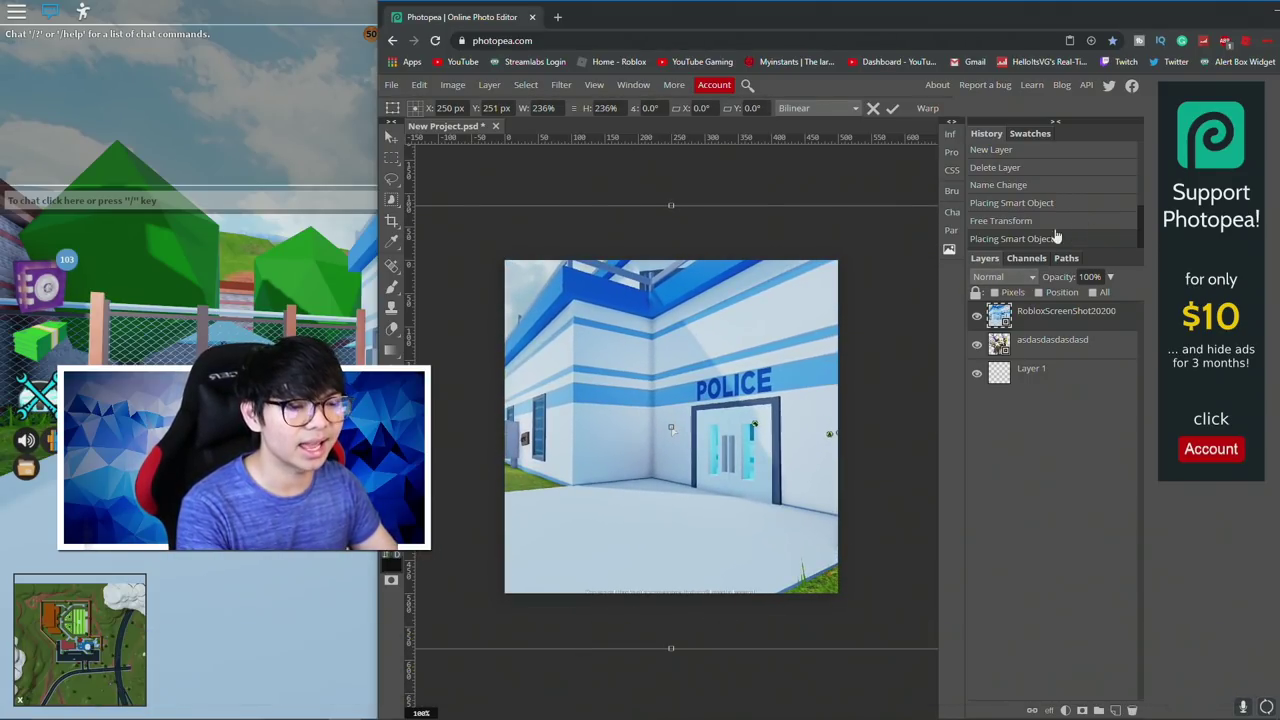
key("Return")
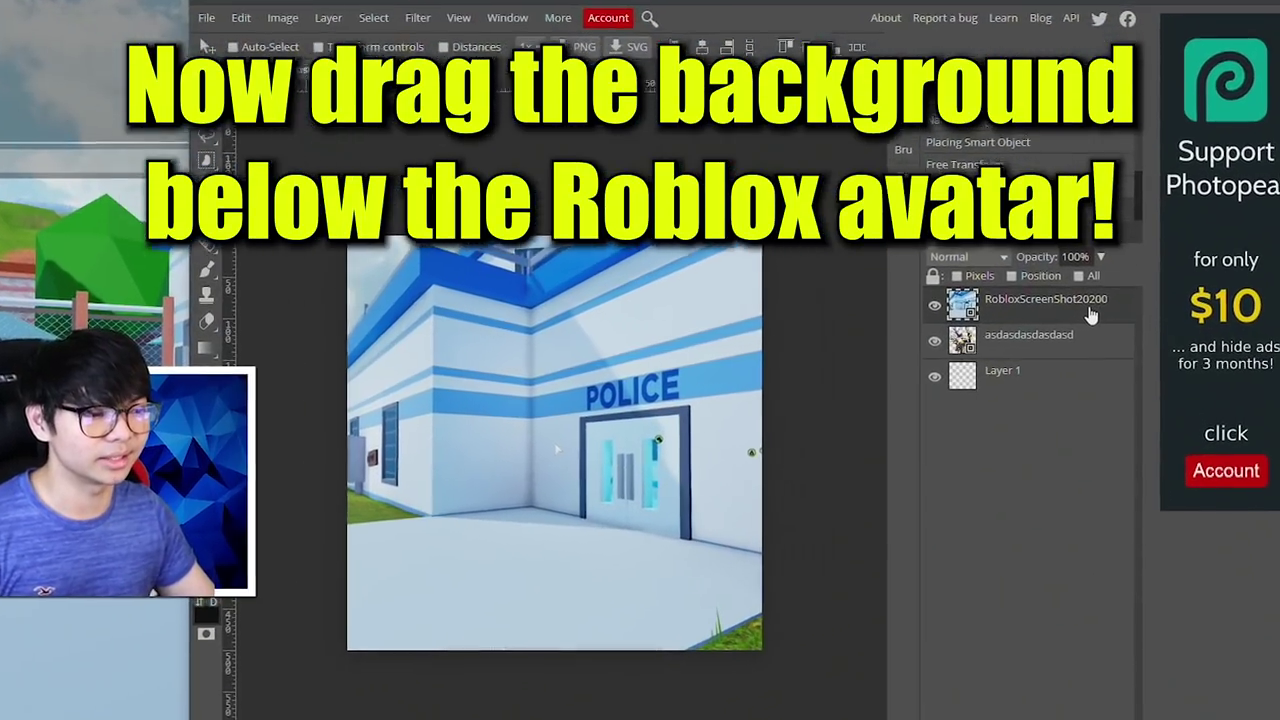
mouse_move(1090, 315)
left_mouse_down()
mouse_move(1076, 350)
mouse_move(988, 356)
left_mouse_up()
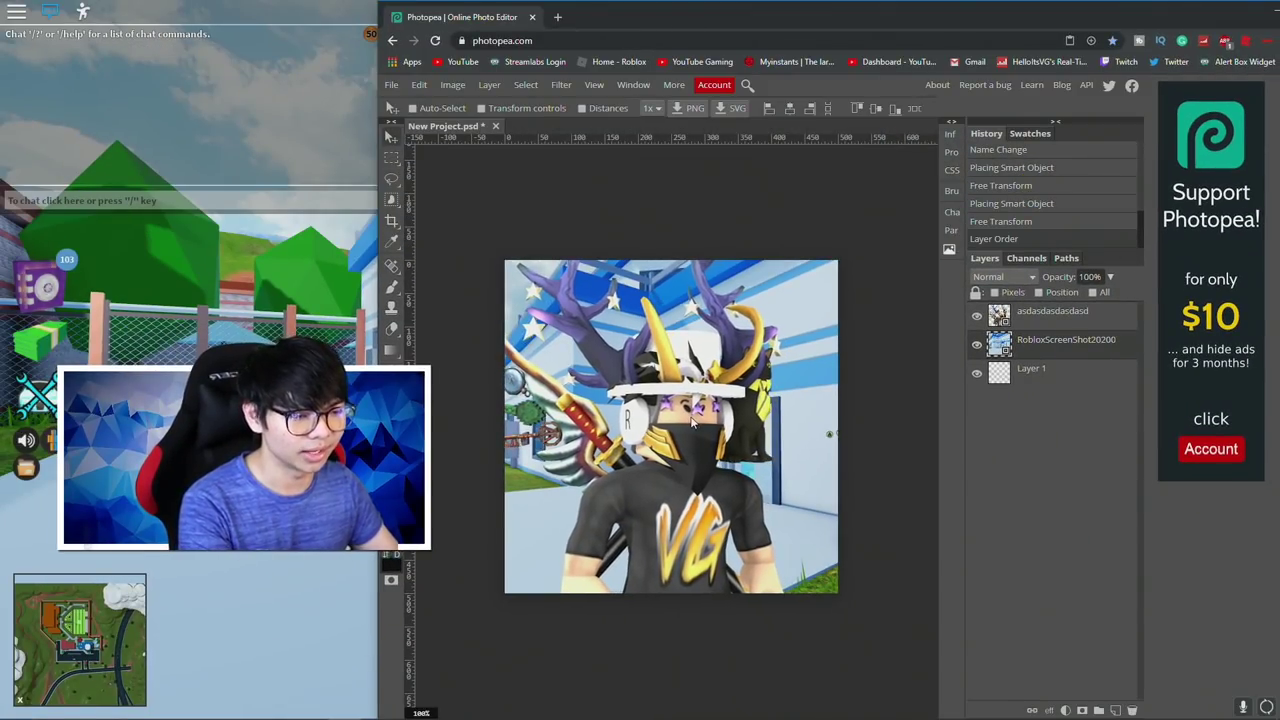
Step: Give the avatar layer a 3 px black outside stroke
left_click(698, 424)
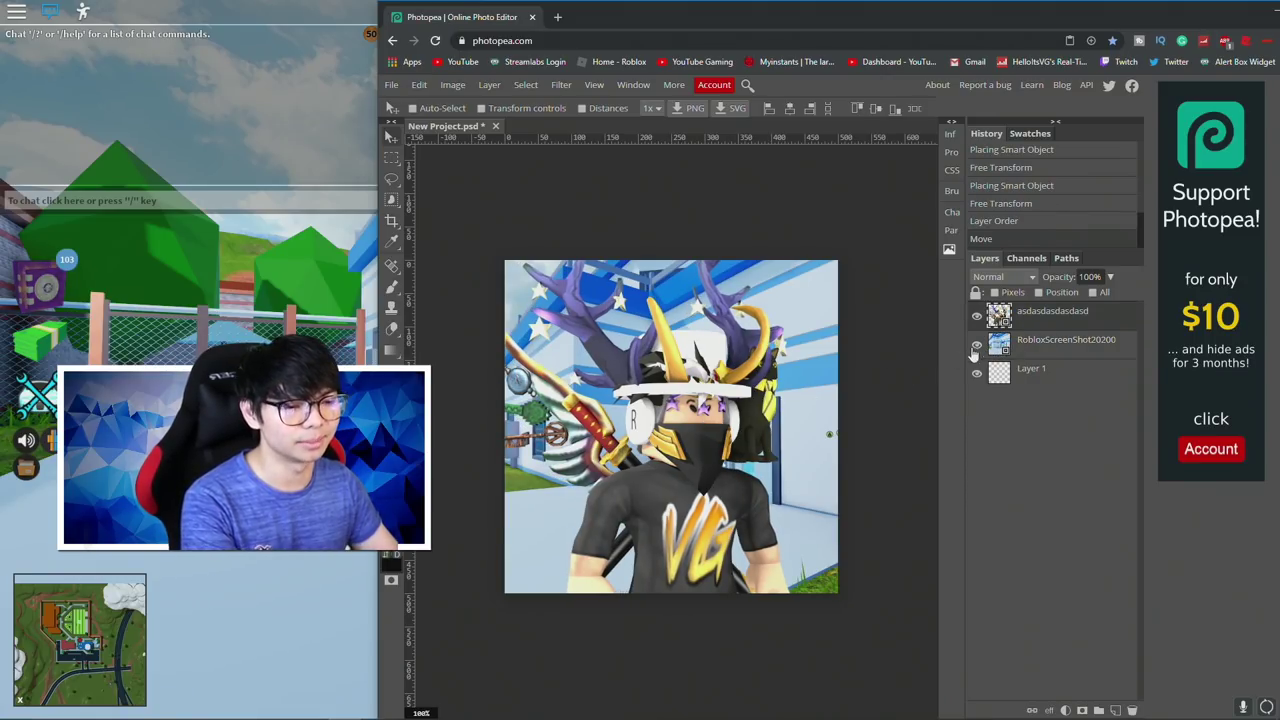
double_click(1117, 322)
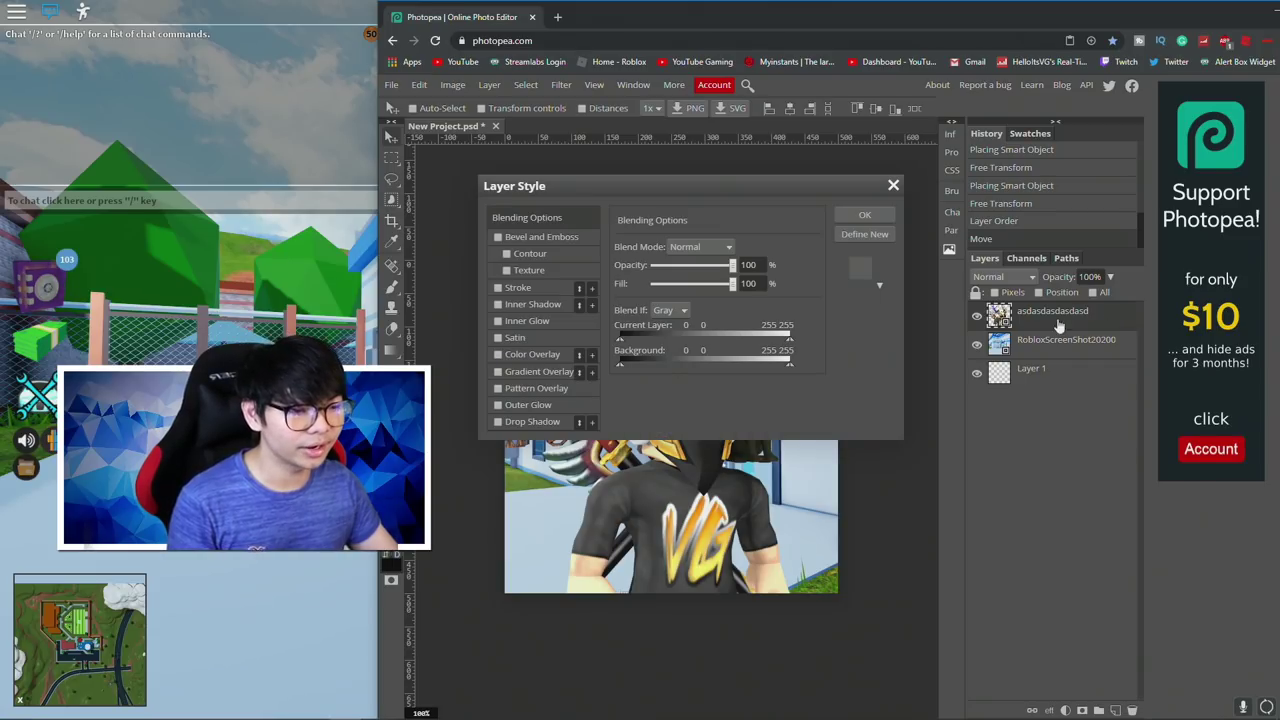
left_click(499, 288)
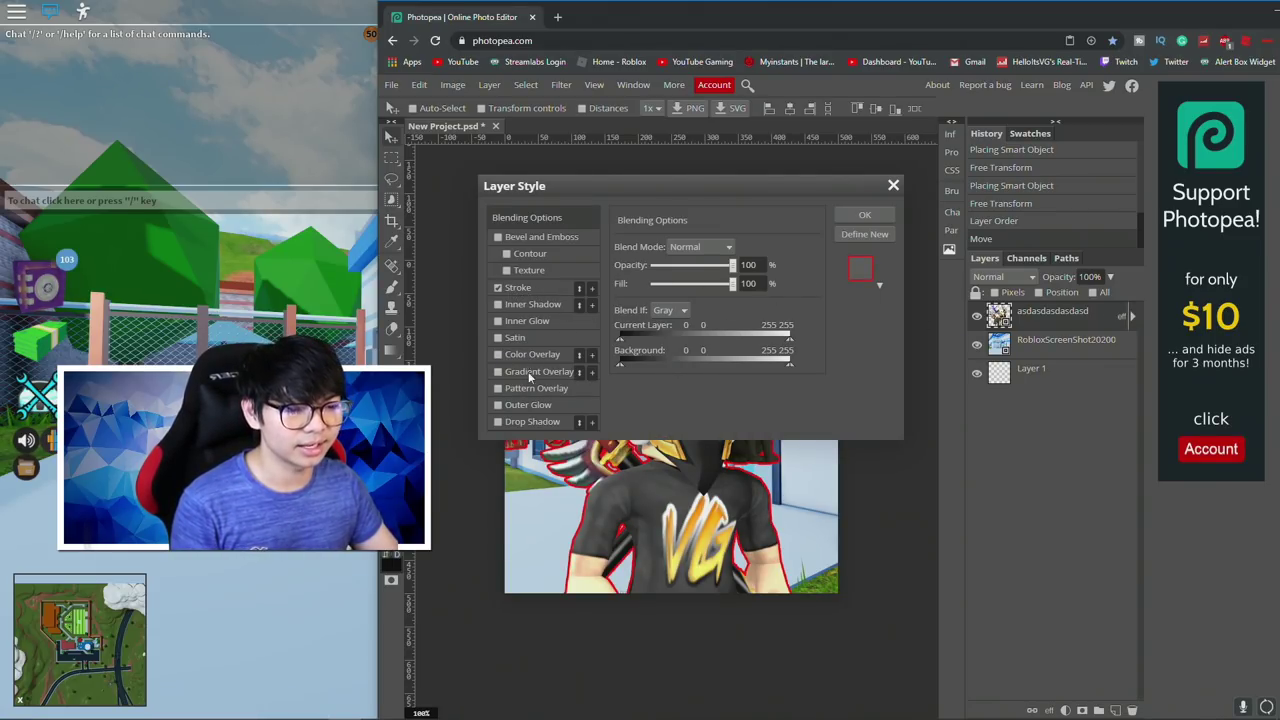
left_click(868, 272)
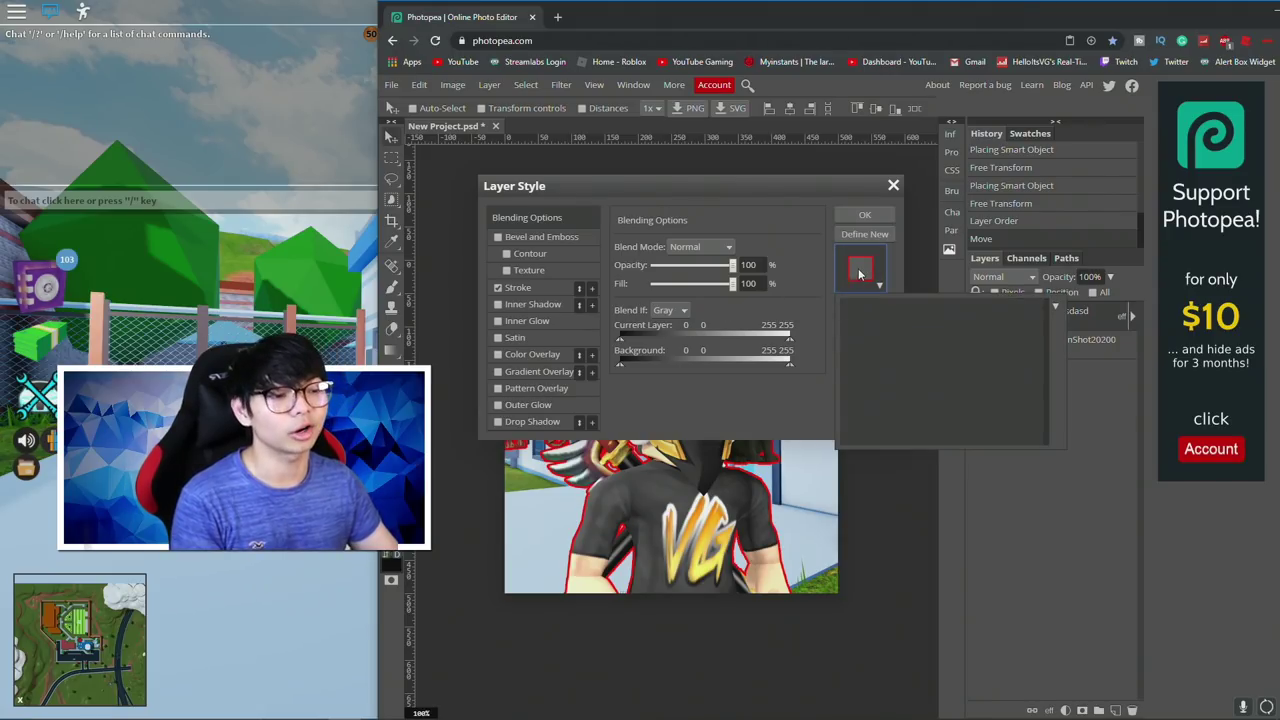
left_click(518, 287)
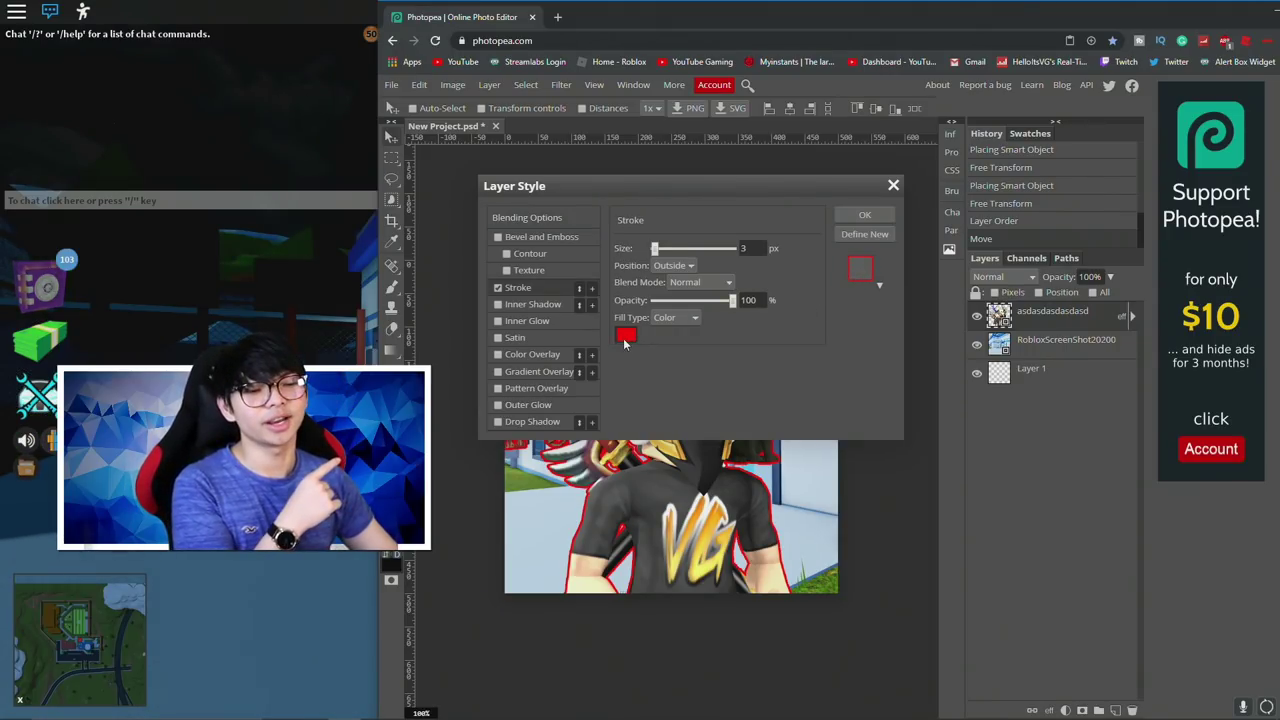
left_click(624, 337)
left_click_drag(624, 302, 693, 407)
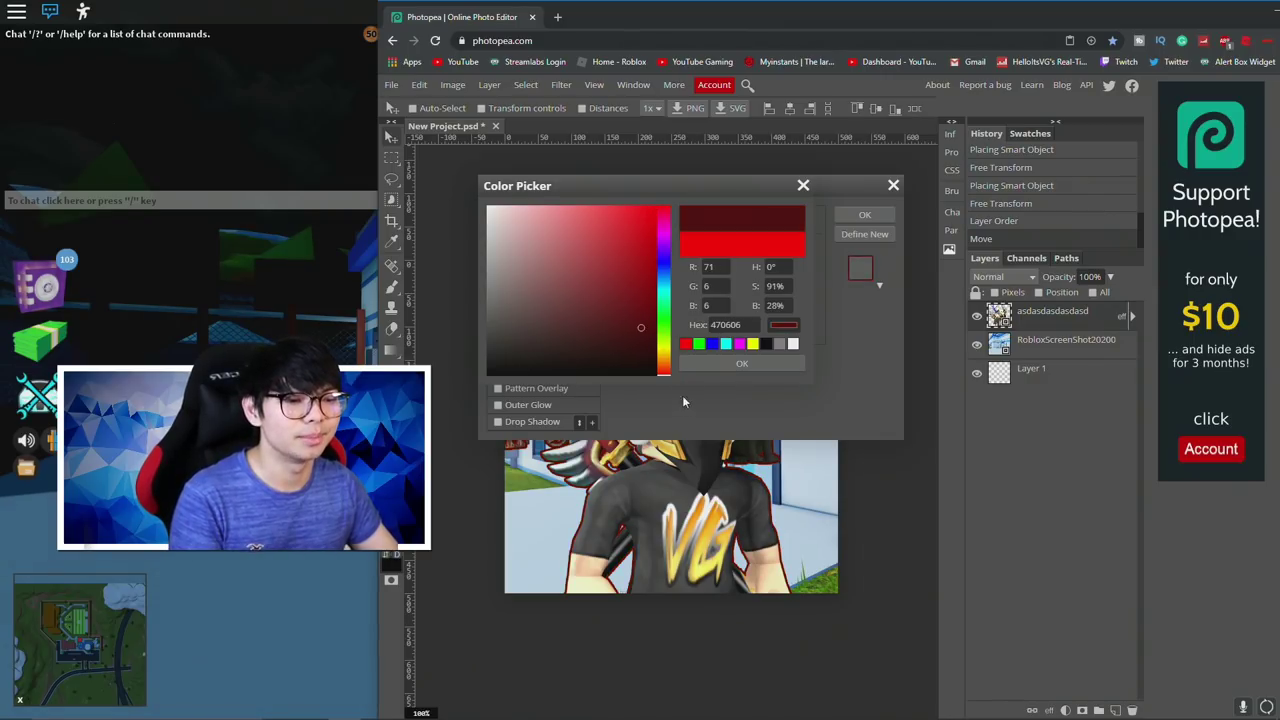
mouse_move(637, 342)
left_mouse_down()
mouse_move(488, 207)
mouse_move(488, 374)
left_mouse_up()
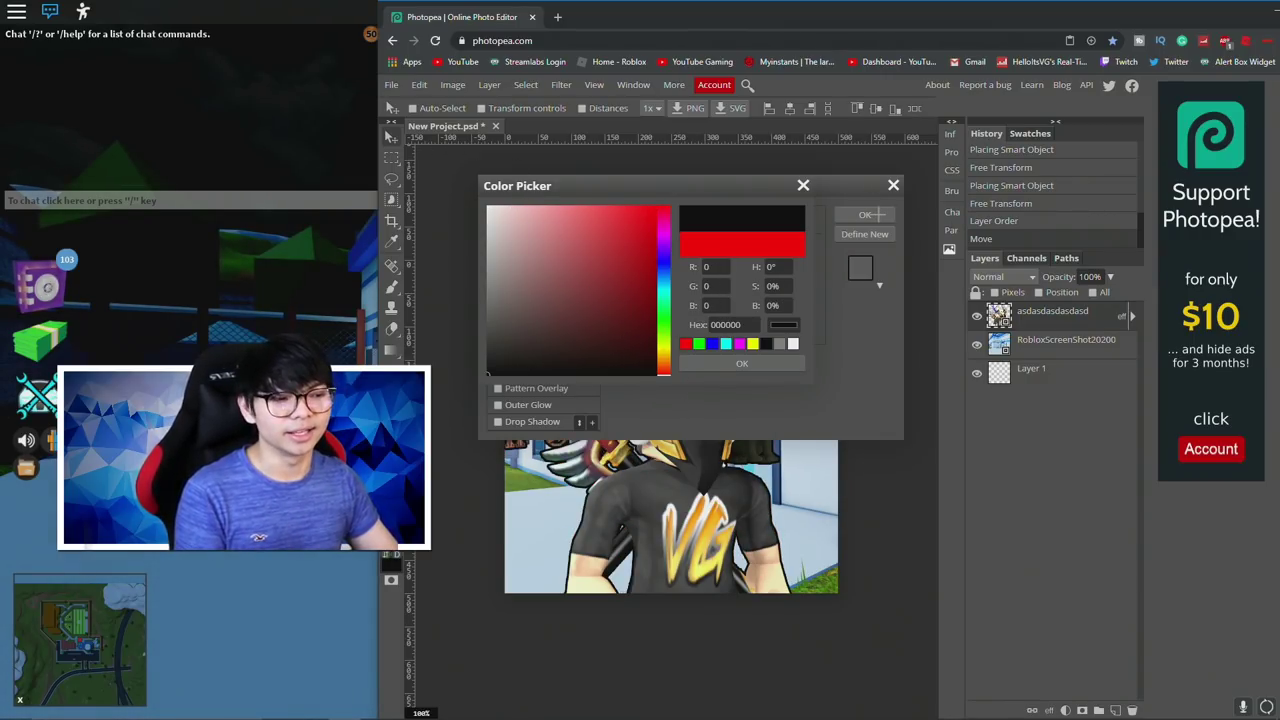
left_click(866, 212)
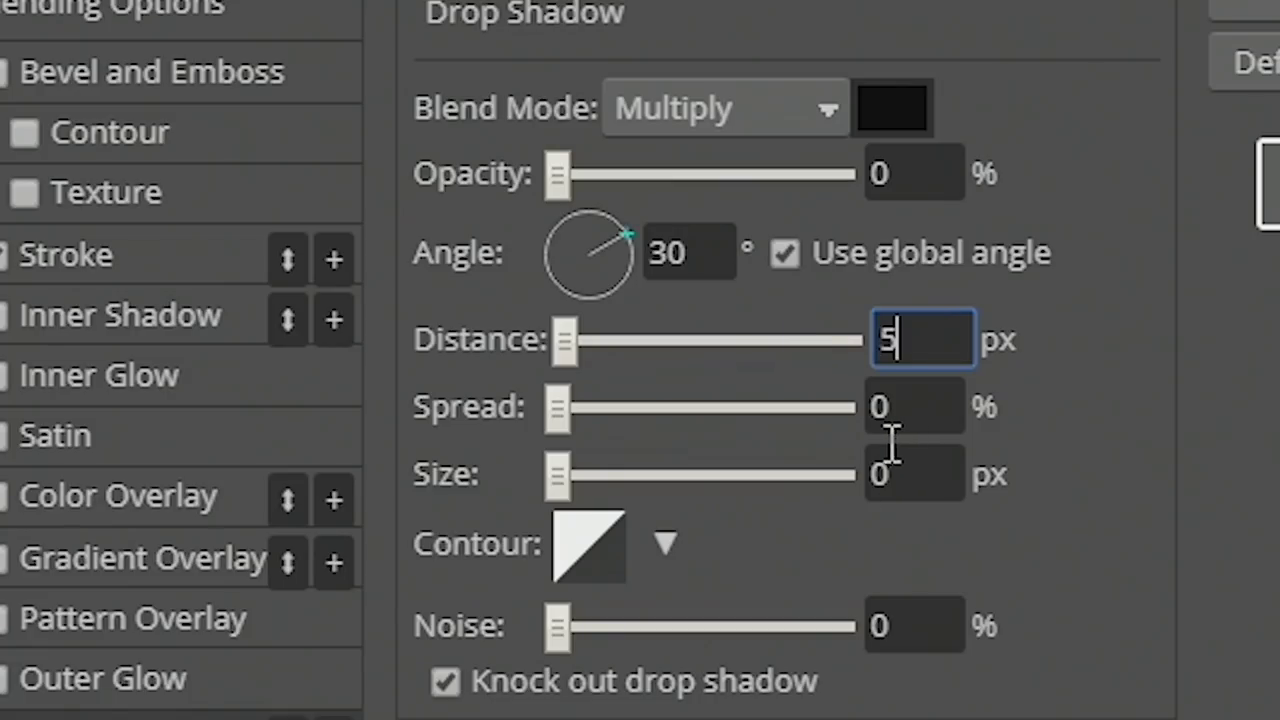
Step: Add a drop shadow with distance 5, spread 2, size 3 and 75% opacity
key("Tab")
type("2")
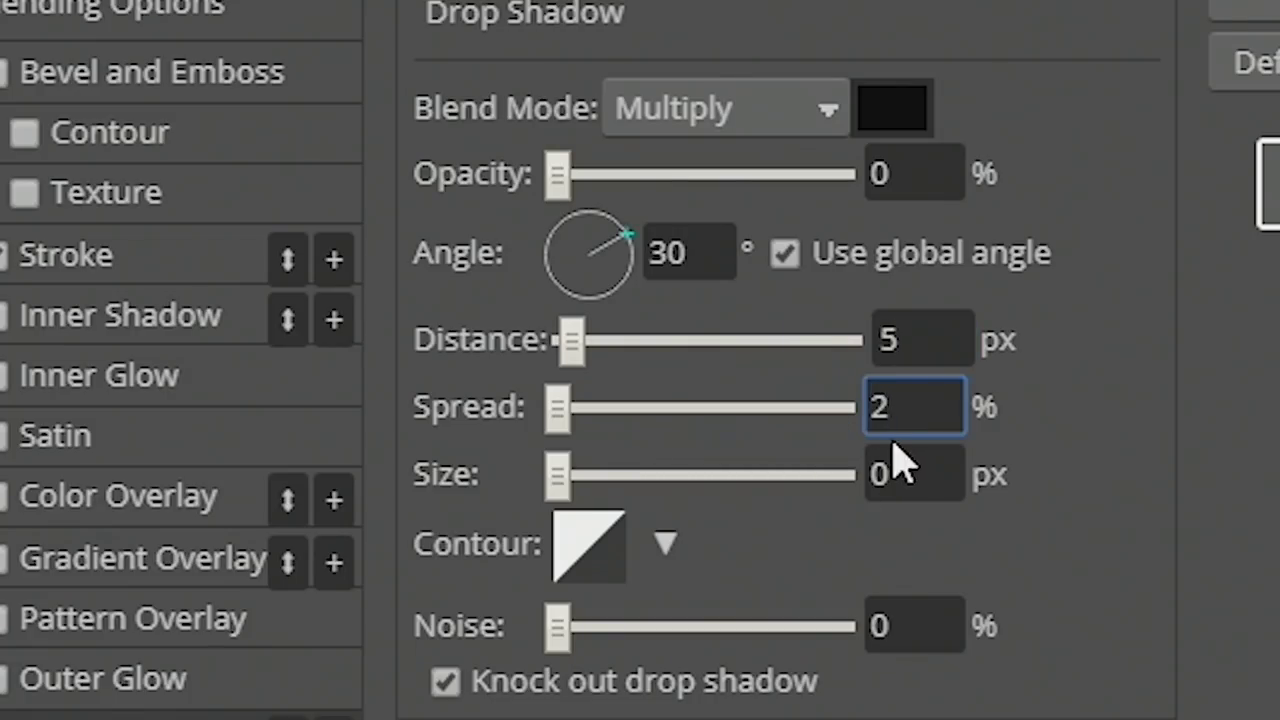
key("Tab")
type("3")
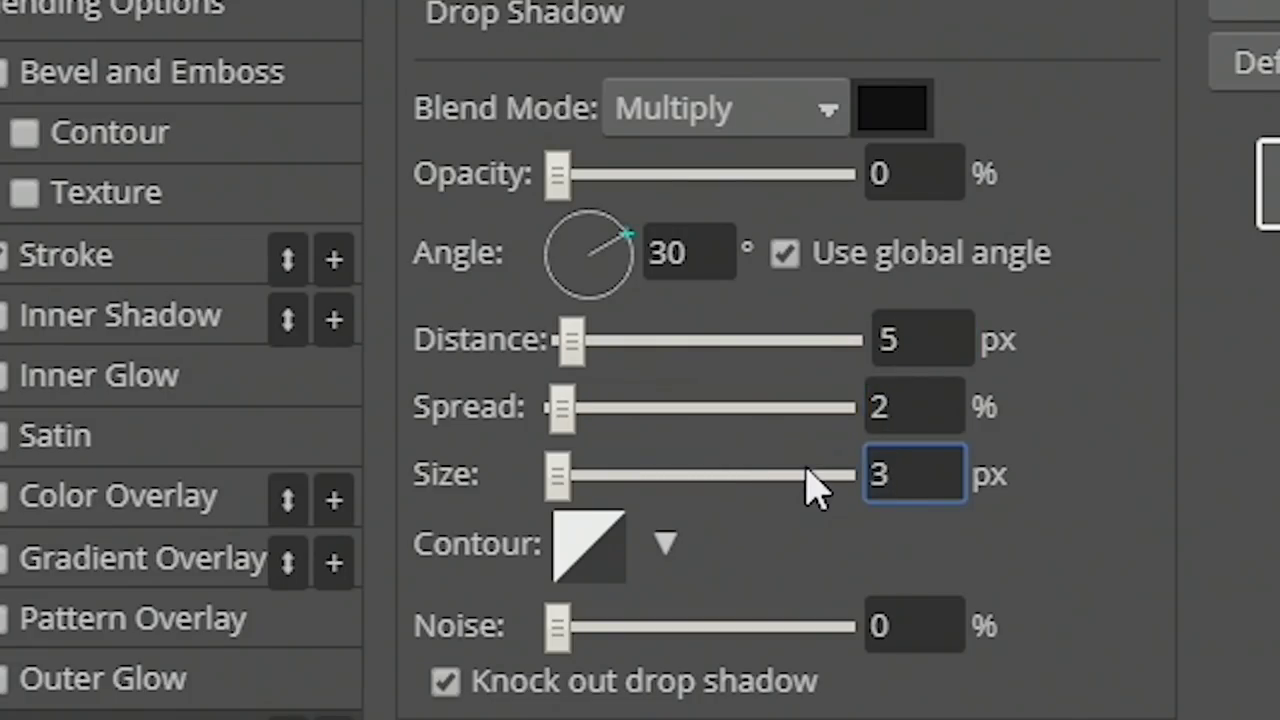
left_click(884, 183)
type("75")
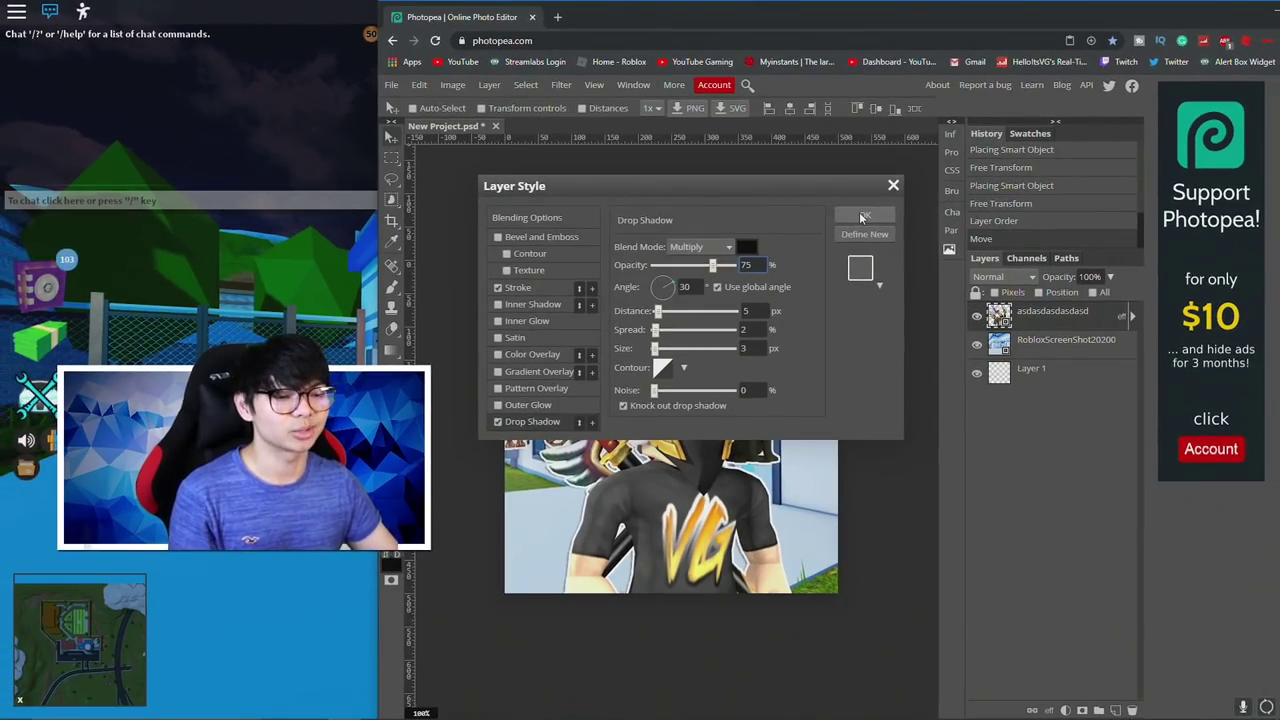
left_click(863, 214)
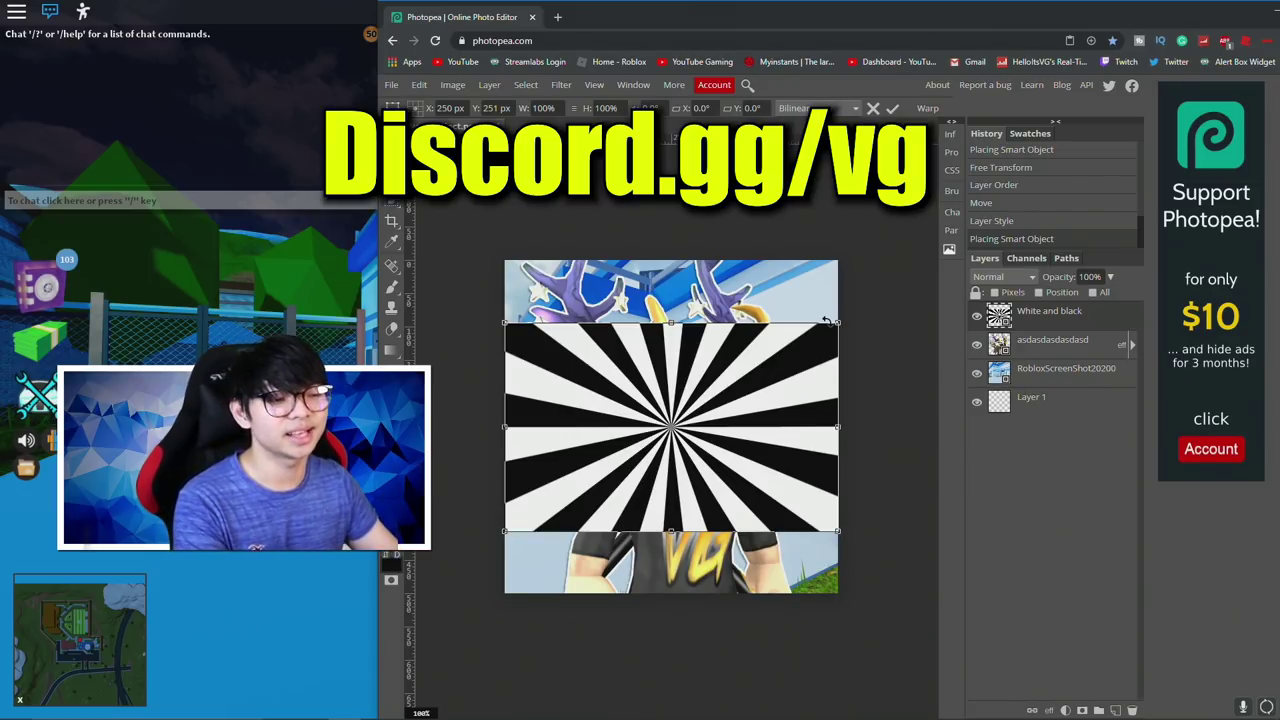
Step: Scale the sunburst to fill the canvas, move it under the avatar, and set Lighten at 10% opacity
left_click_drag(837, 322, 1050, 273, "alt")
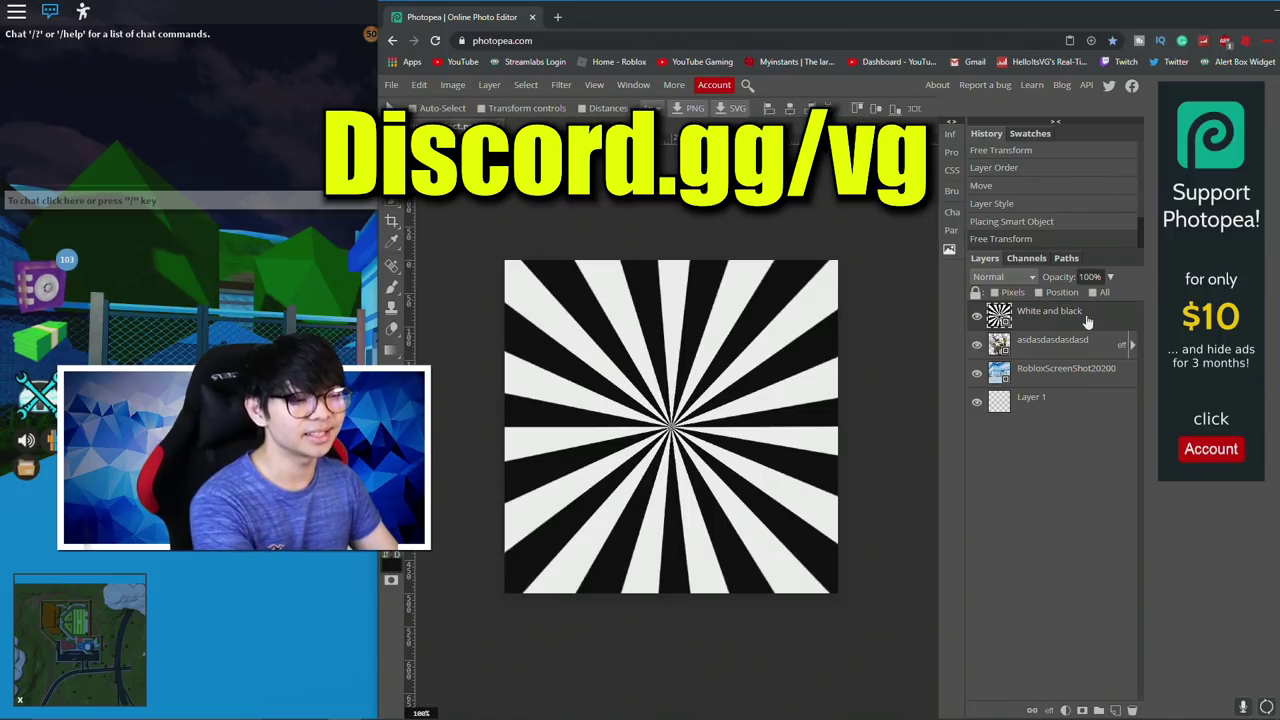
mouse_move(1088, 318)
left_mouse_down()
mouse_move(1087, 380)
mouse_move(1087, 341)
left_mouse_up()
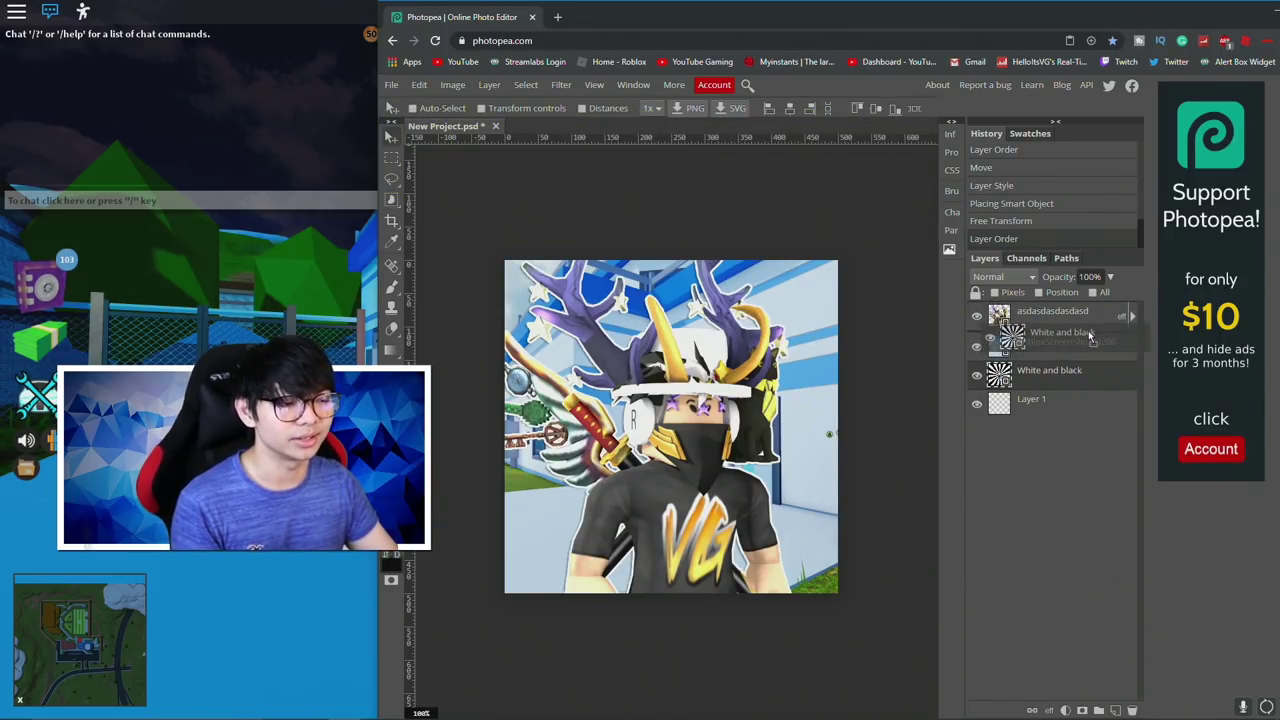
left_click(1020, 278)
left_click(1020, 278)
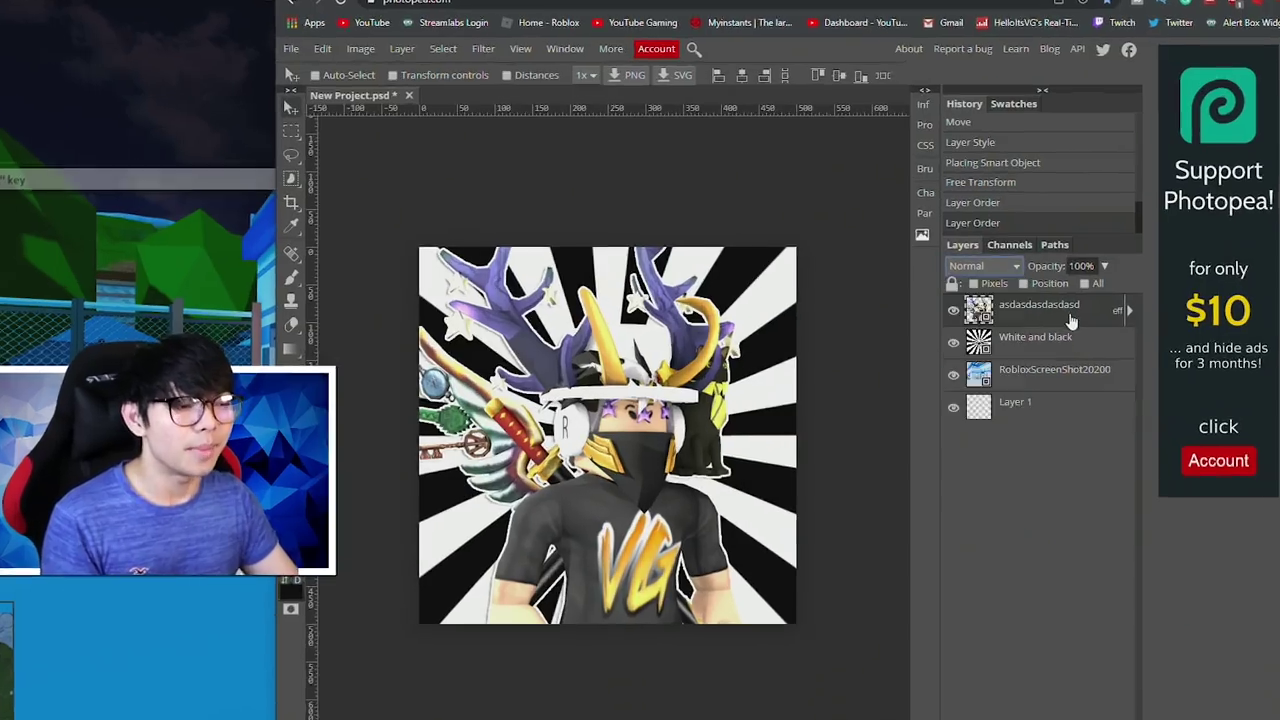
left_click(1019, 278)
left_click(720, 482)
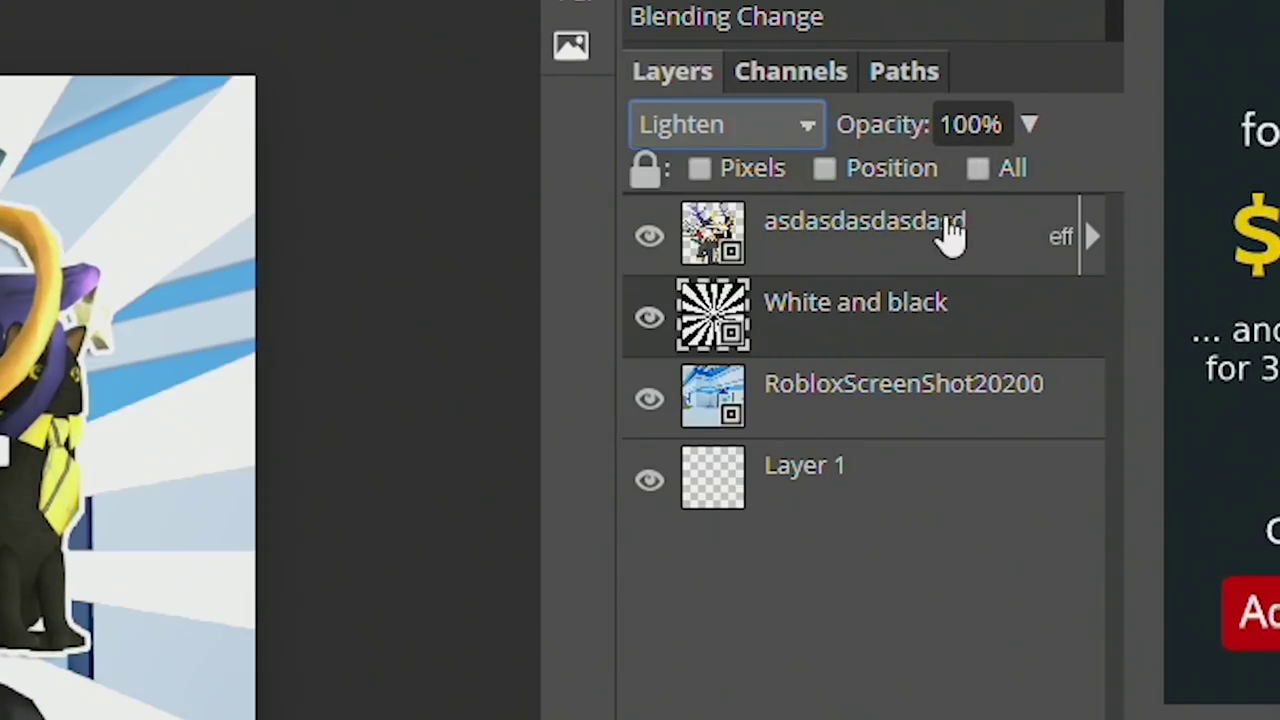
left_click(985, 124)
key("BackSpace")
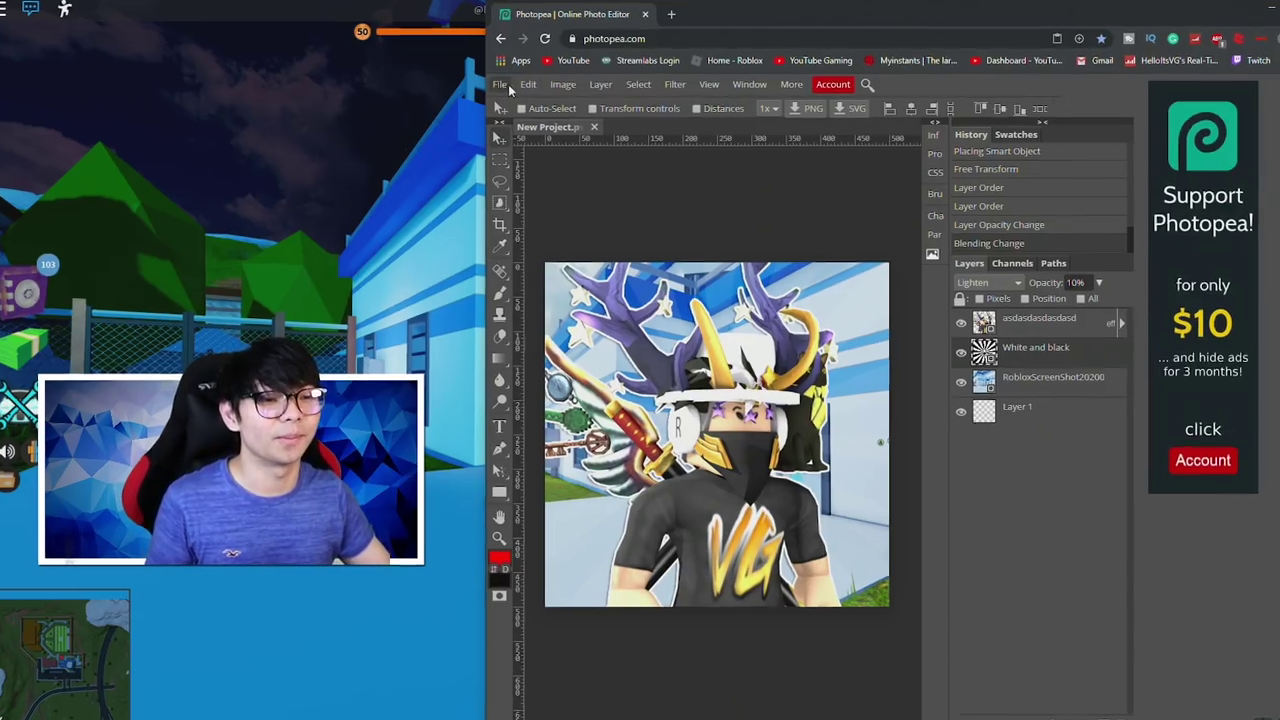
Step: Export the composite as a 500×500 New Project.png and open it in Photos
left_click(504, 84)
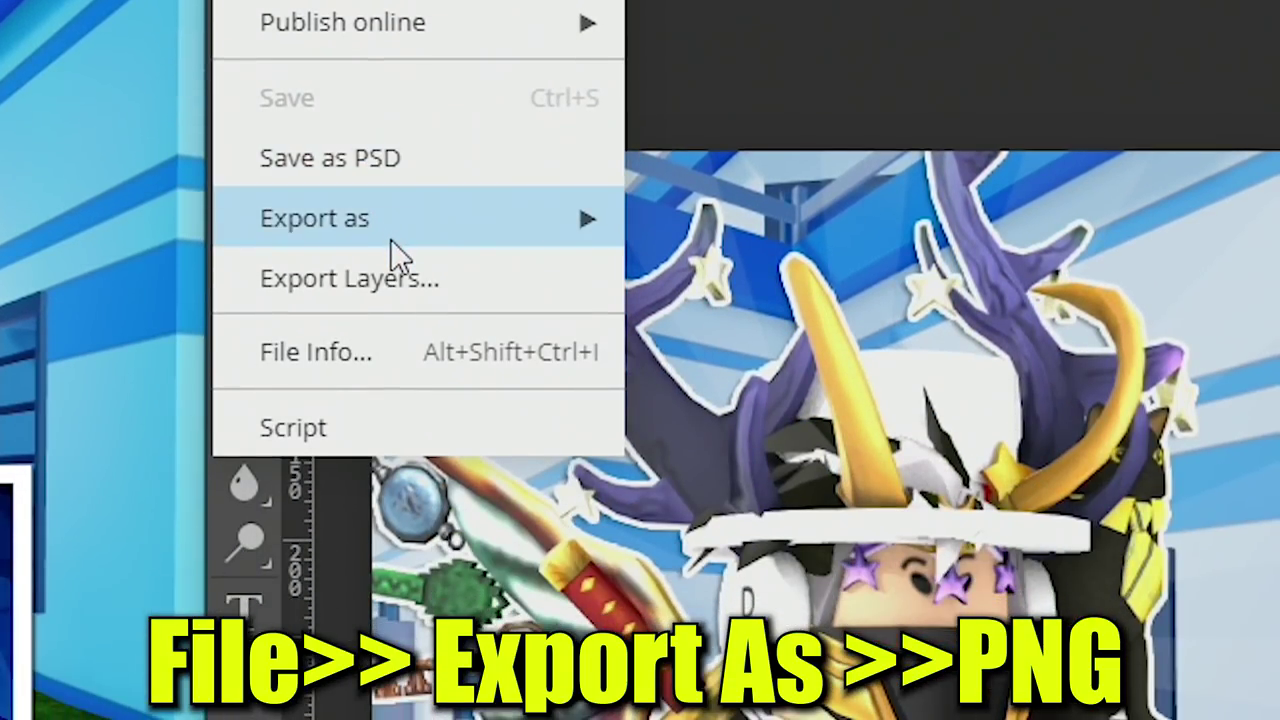
mouse_move(528, 280)
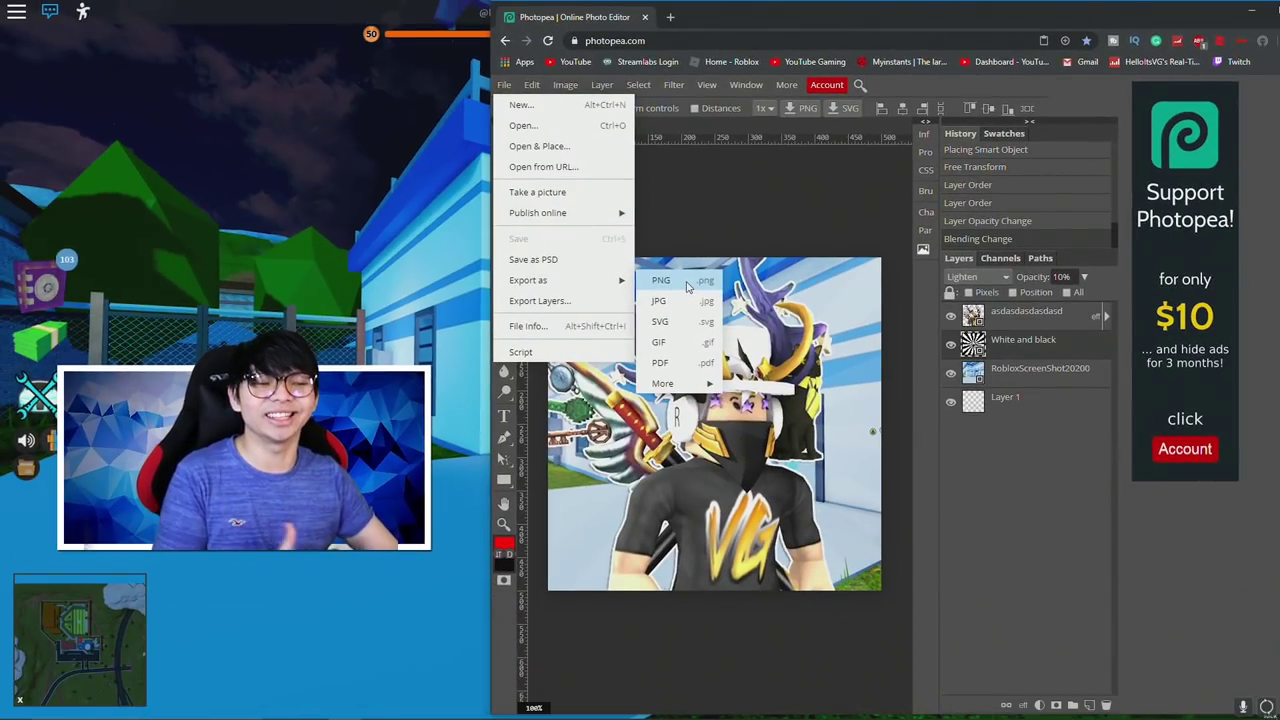
left_click(775, 222)
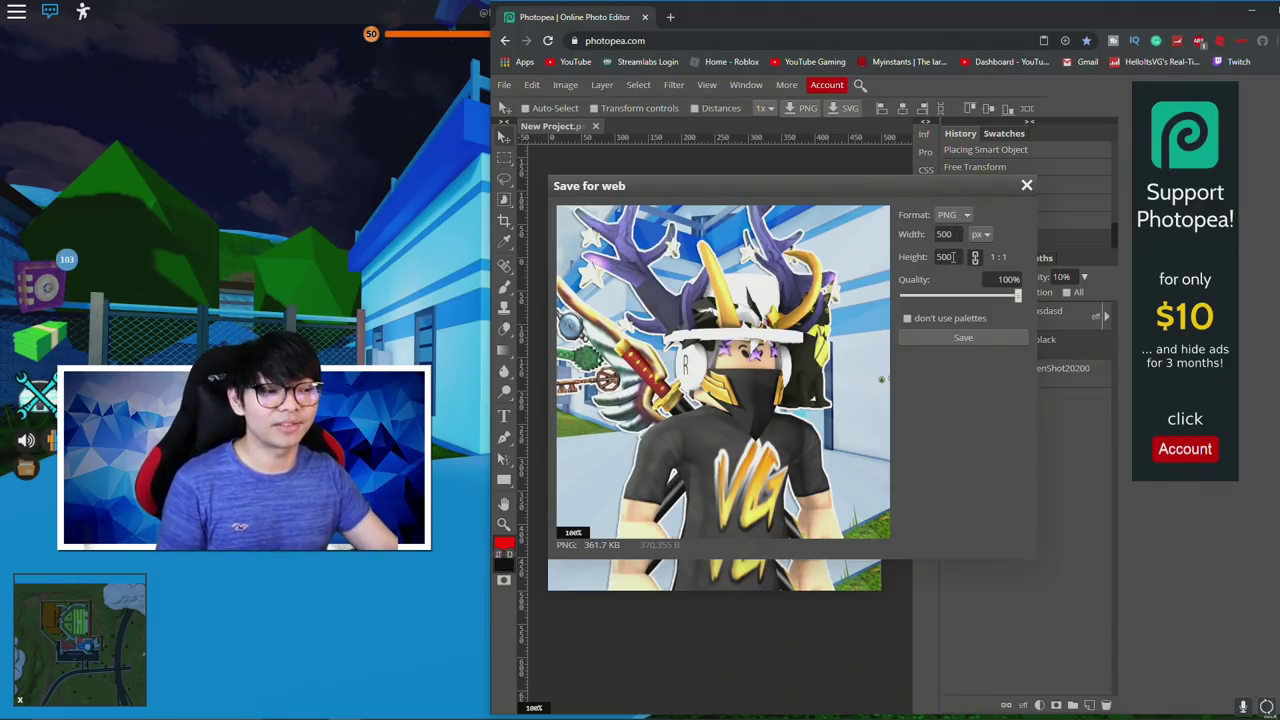
left_click(980, 340)
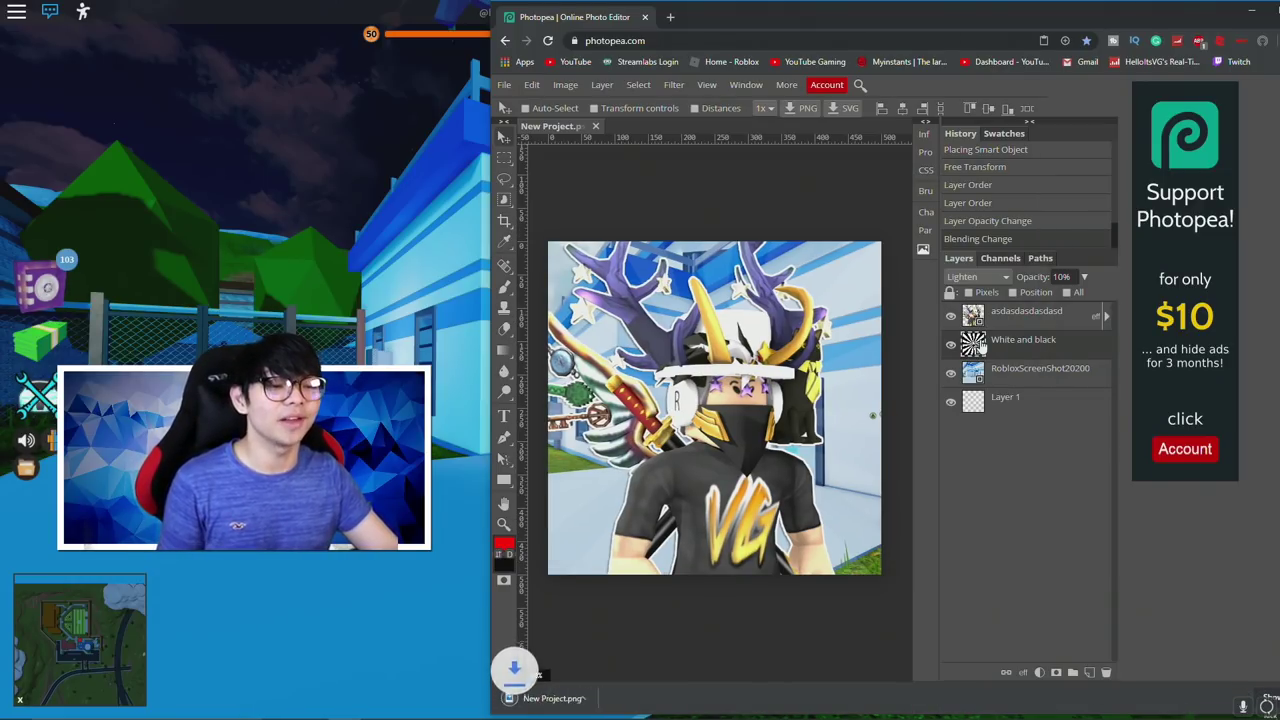
left_click(630, 699)
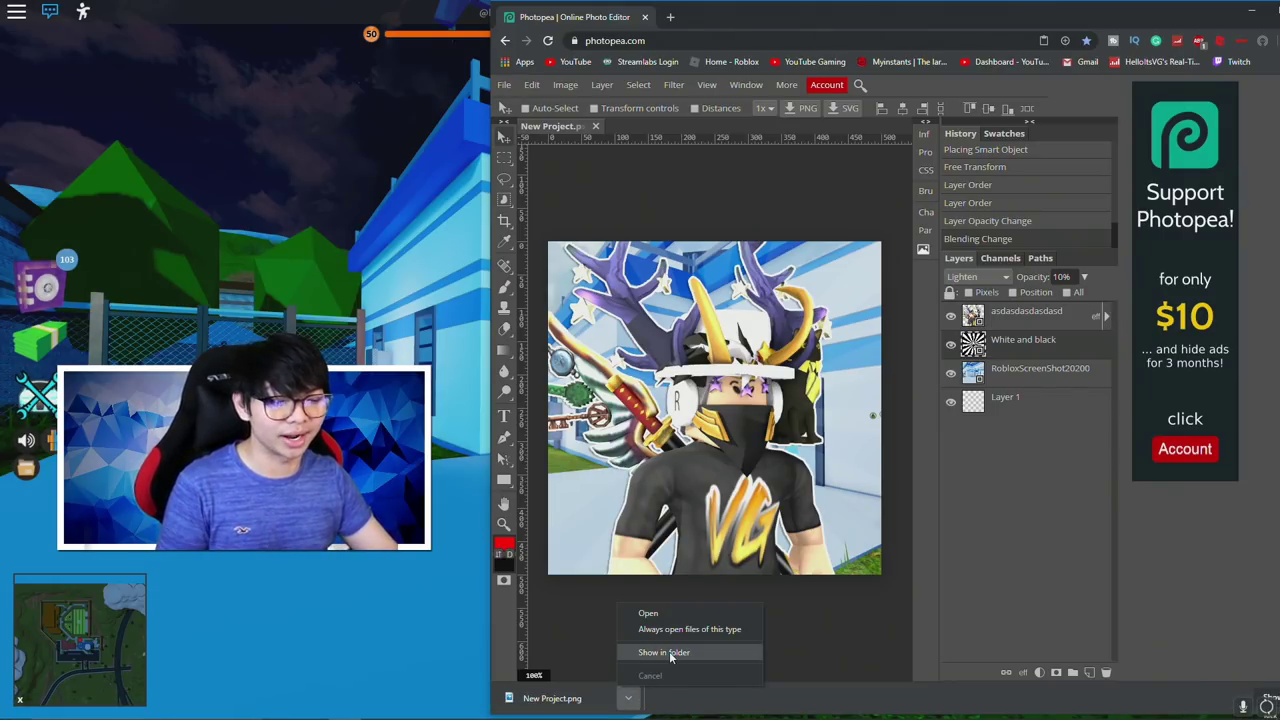
left_click(655, 612)
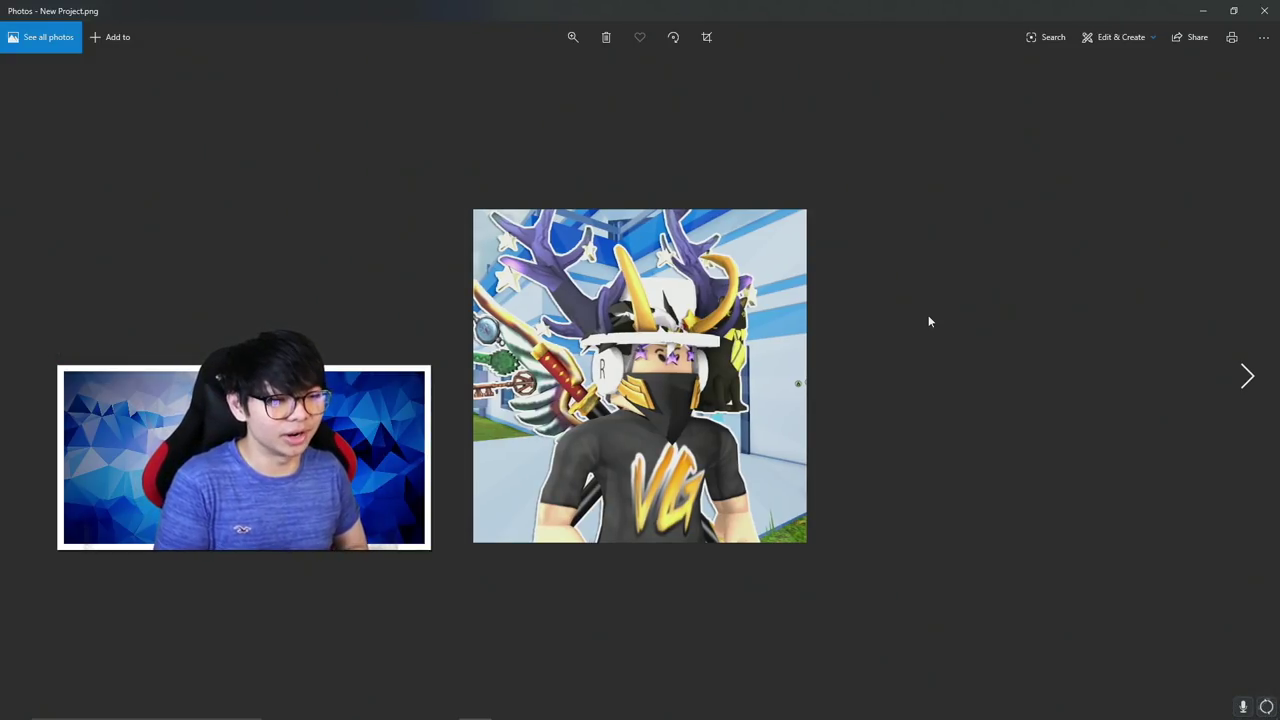